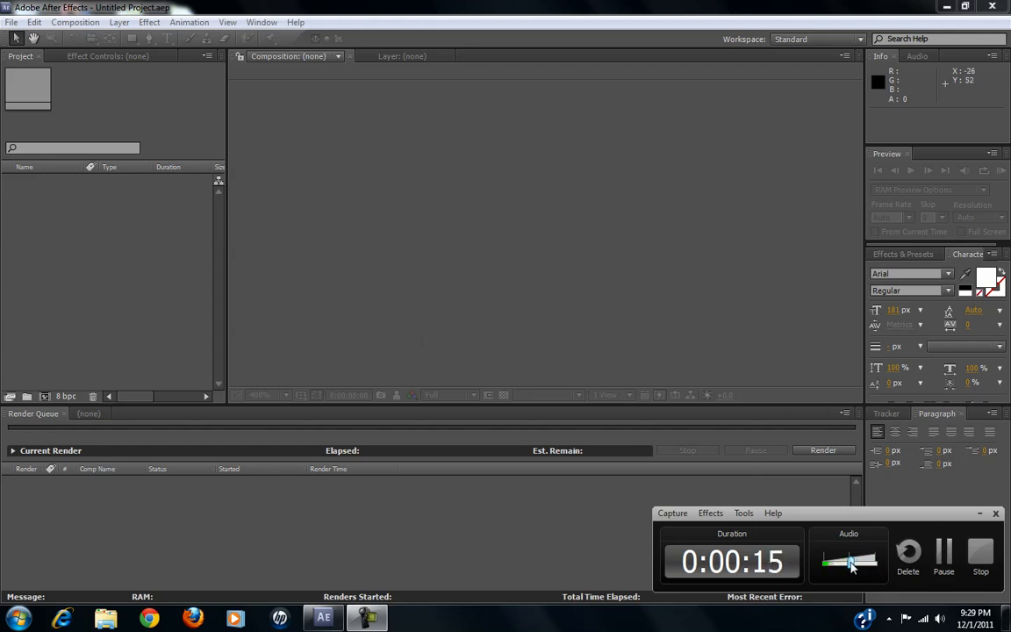
pyautogui.click(492, 548)
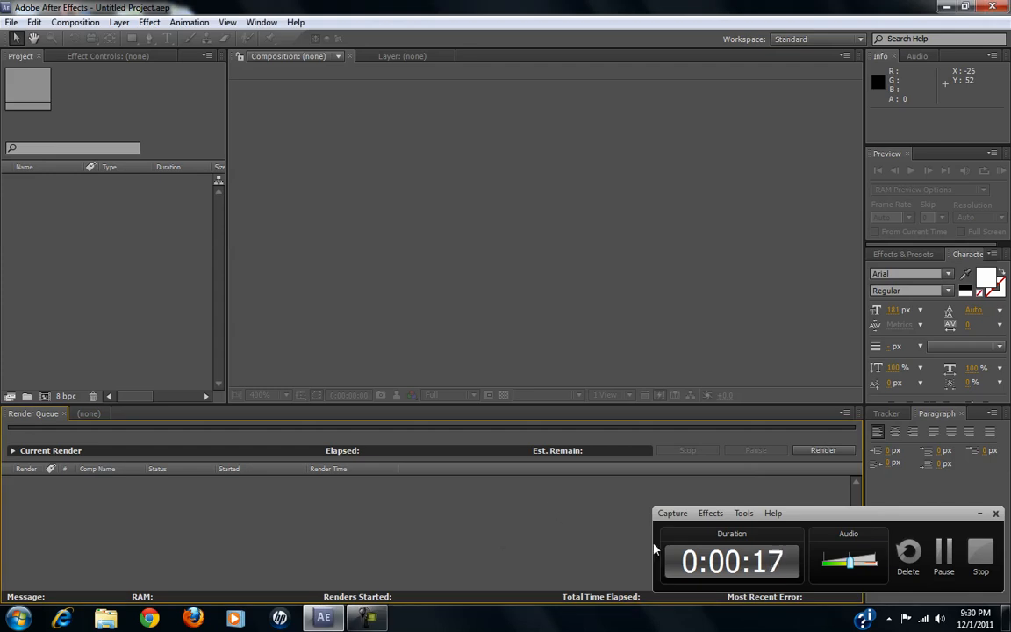
pyautogui.click(980, 514)
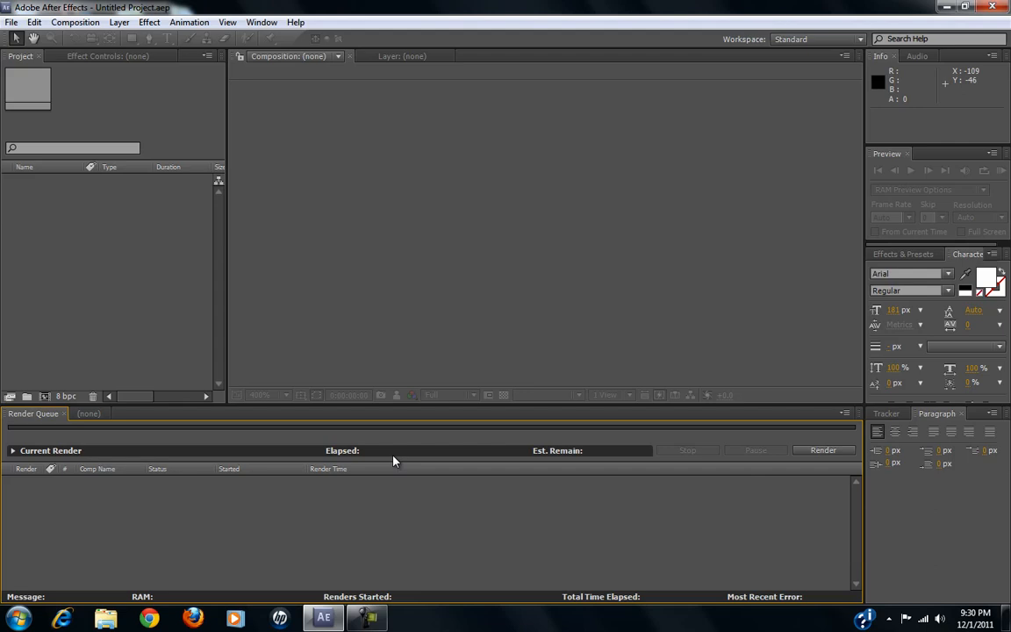
pyautogui.click(132, 56)
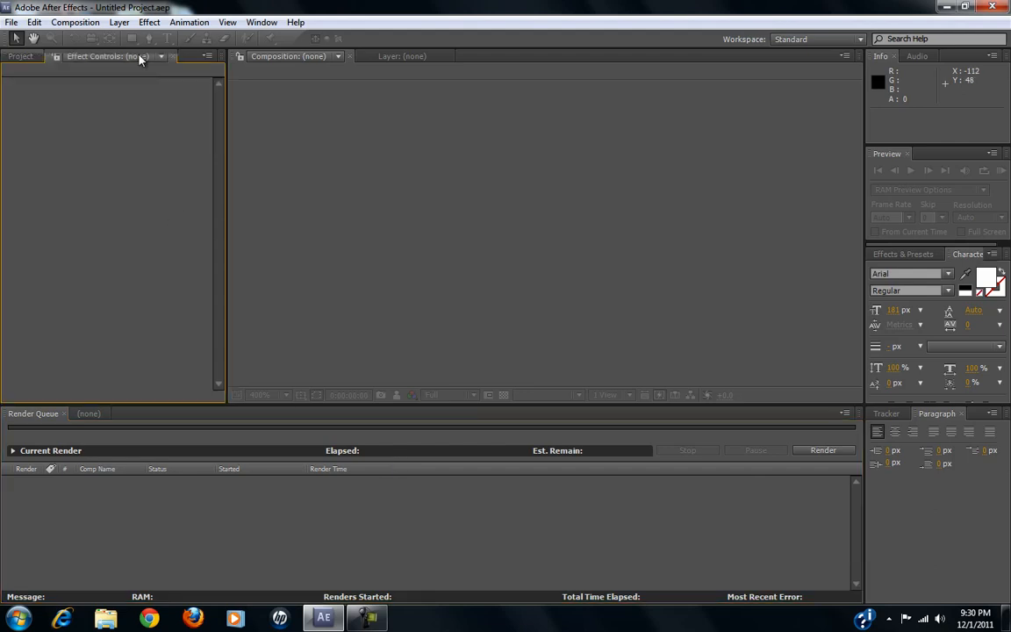
# Step: Import the MVI_0352.MOV footage from the desktop into the After Effects project
pyautogui.click(10, 60)
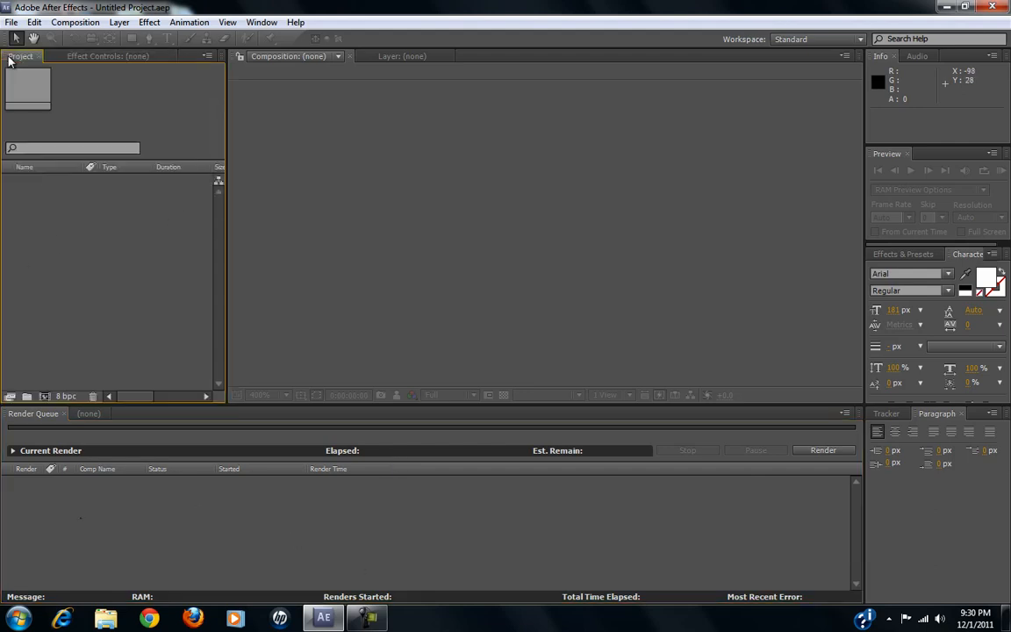
pyautogui.click(1006, 618)
pyautogui.moveTo(448, 498); pyautogui.dragTo(111, 265)
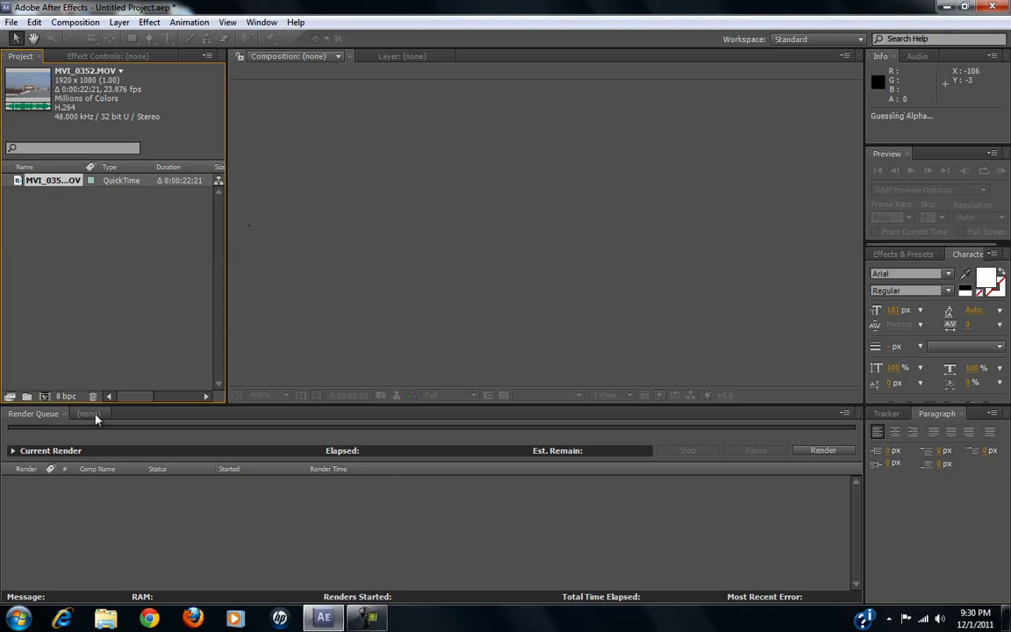
# Step: Launch Mocha for After Effects CS5 and dismiss its welcome screen
pyautogui.press('super')
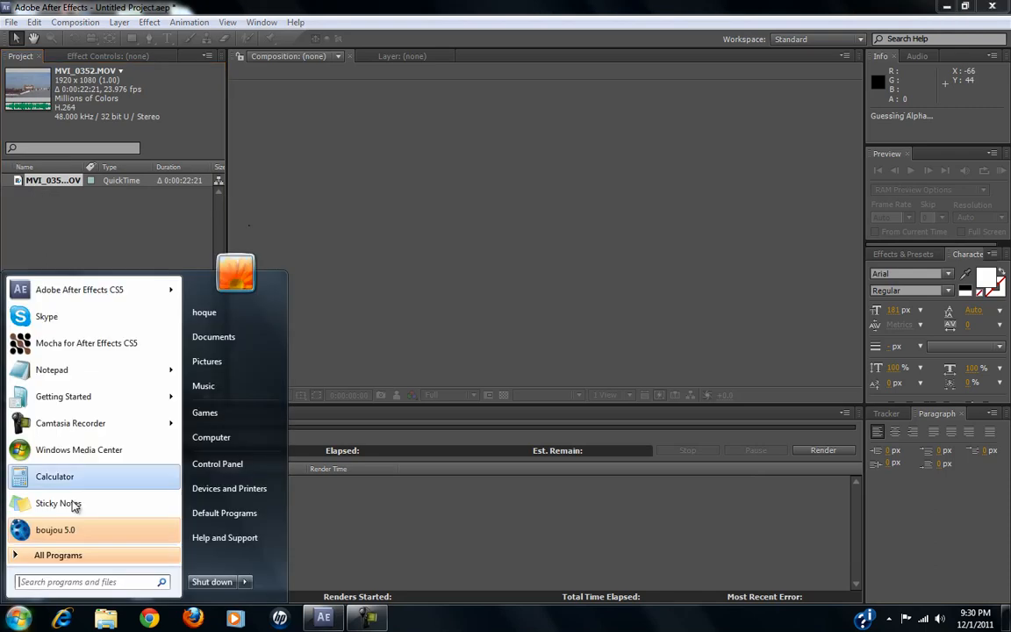
pyautogui.click(75, 322)
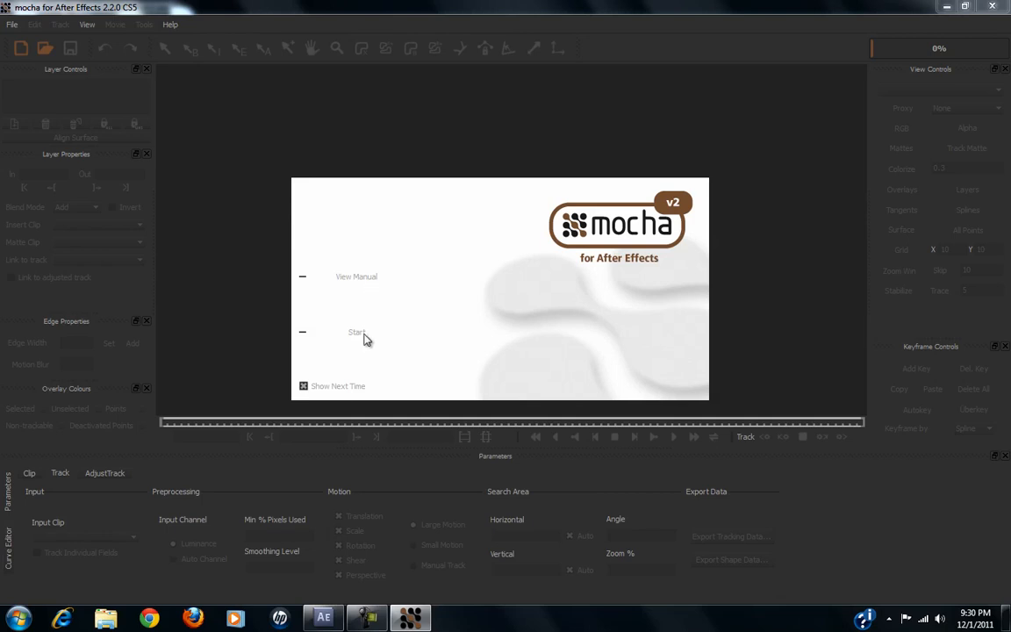
pyautogui.click(364, 336)
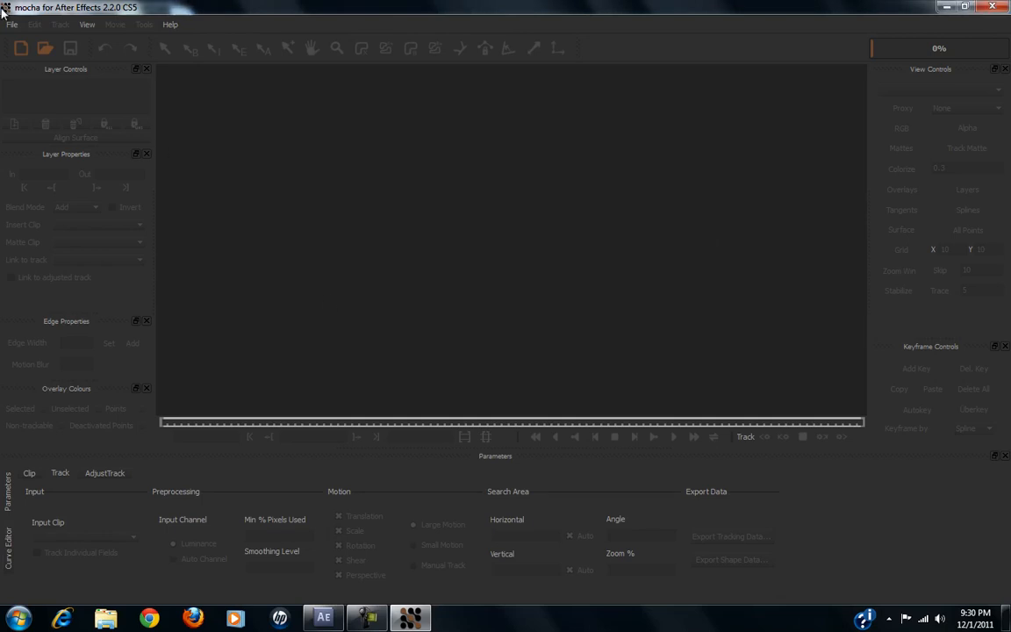
# Step: Start a new mocha project and browse to the Desktop folder for the clip to import
pyautogui.click(20, 49)
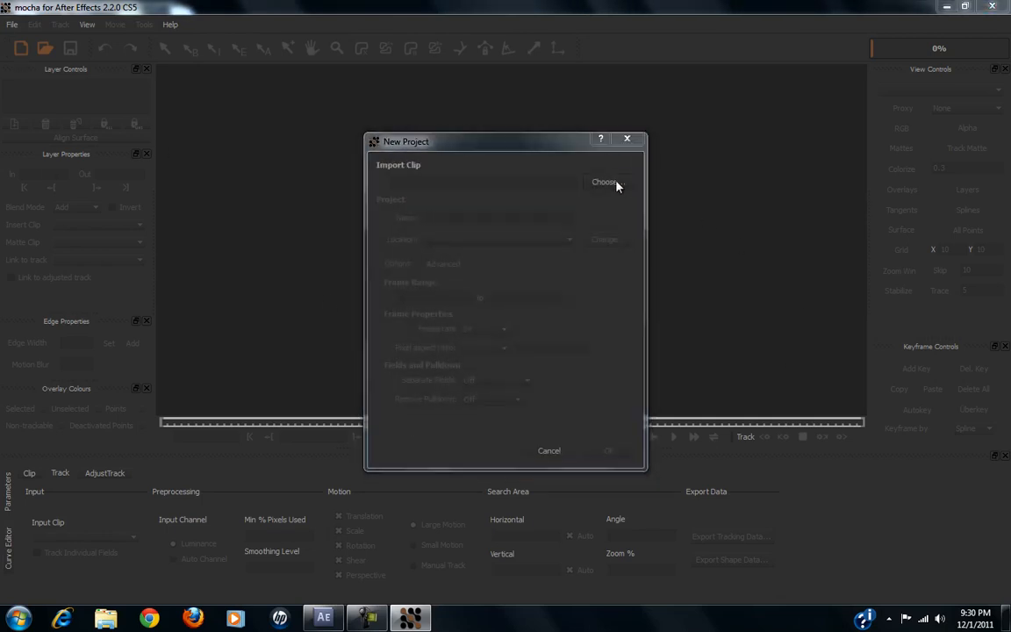
pyautogui.click(615, 183)
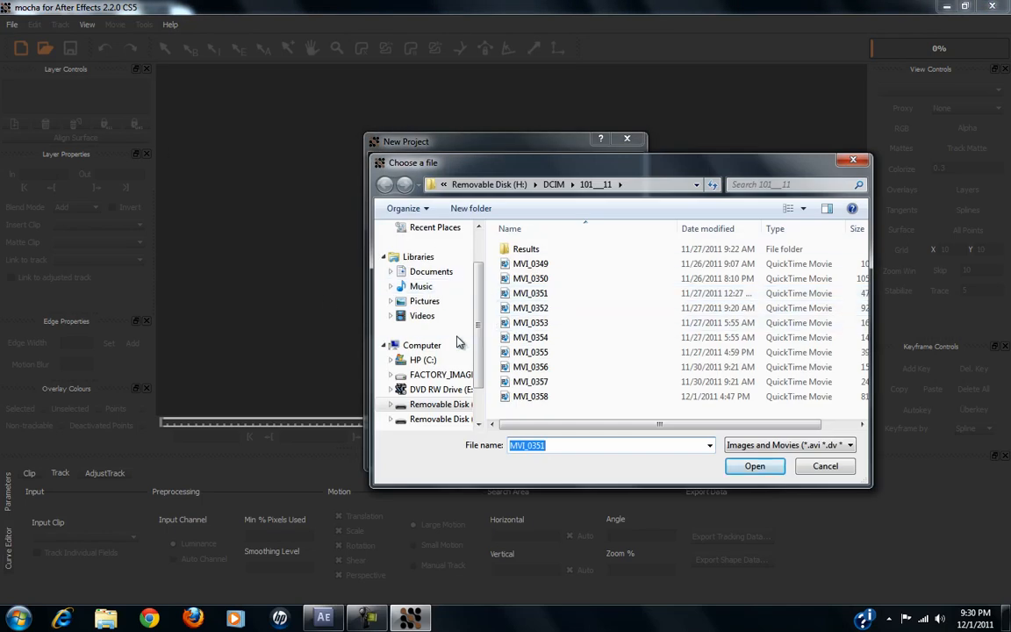
pyautogui.click(400, 345)
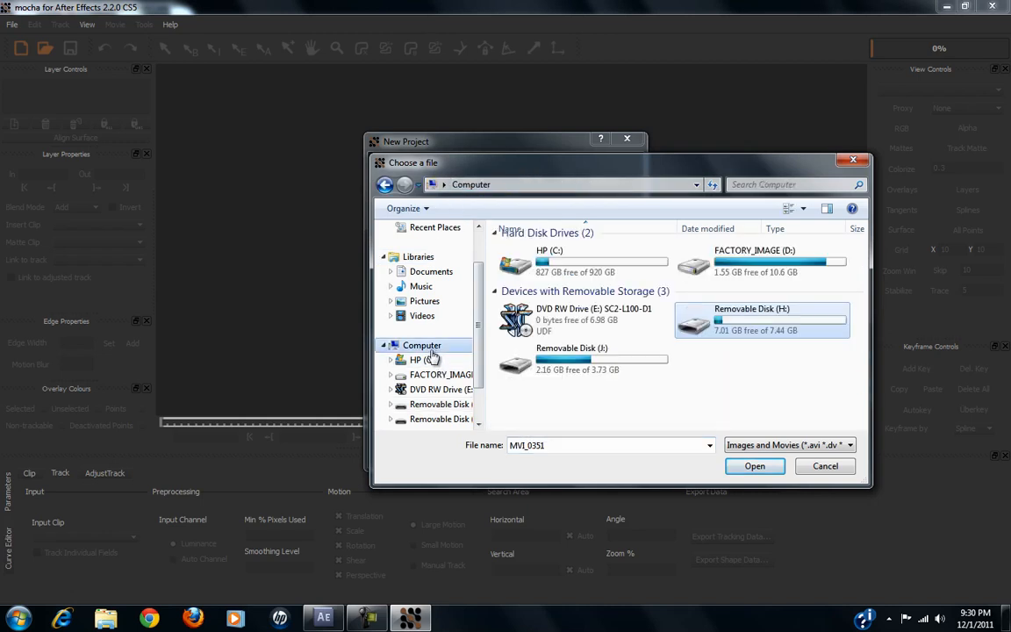
pyautogui.scroll(-1, 479, 342)
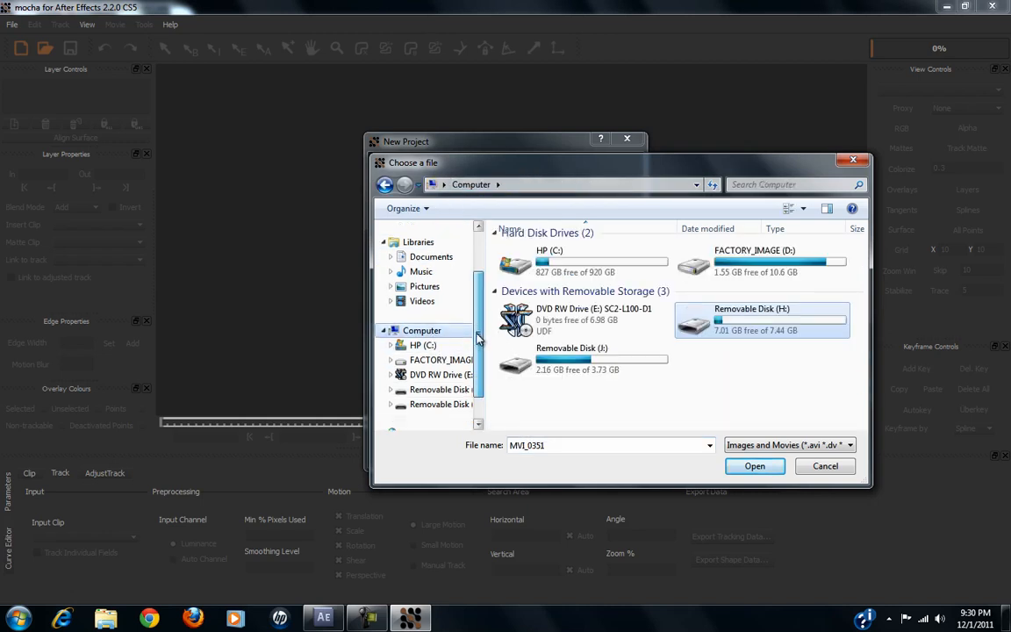
pyautogui.moveTo(475, 359); pyautogui.dragTo(475, 327)
pyautogui.scroll(2, 475, 326)
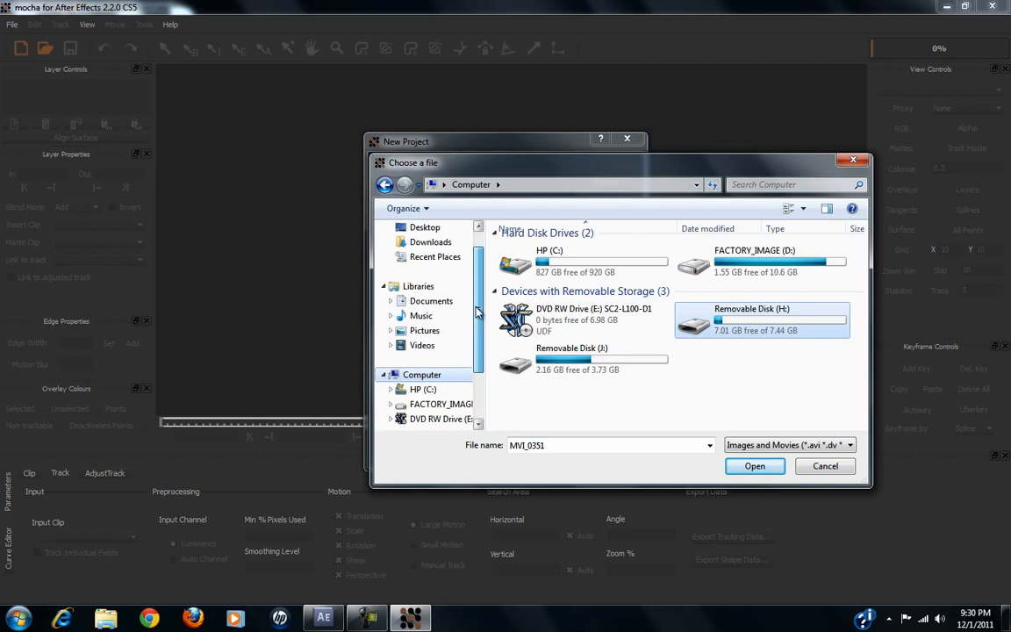
pyautogui.click(425, 249)
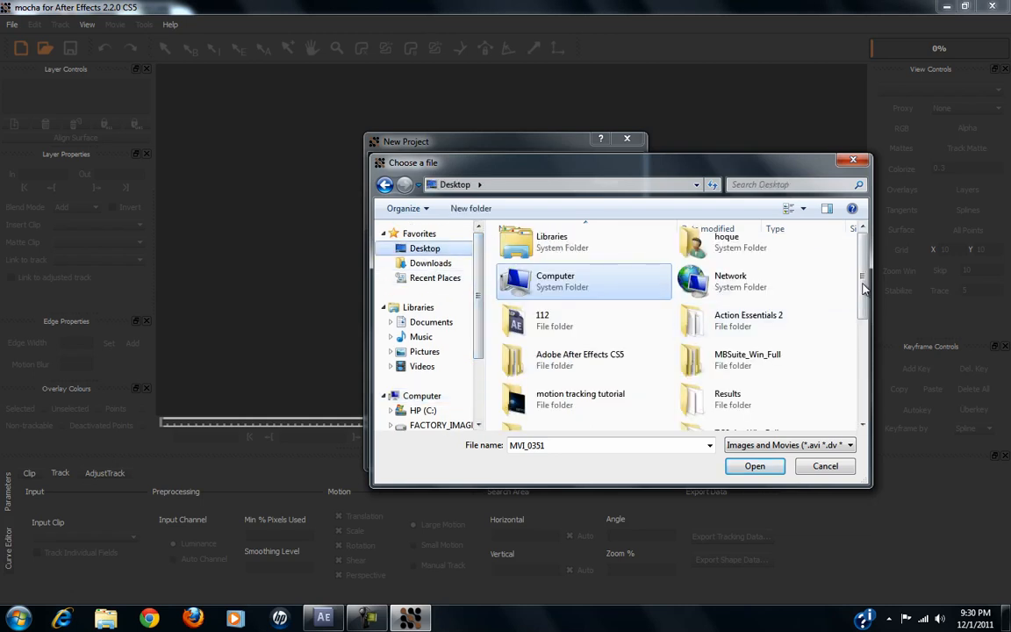
# Step: Choose the MVI_0352 clip and create the project with the default frame range and frame rate settings
pyautogui.scroll(-5, 771, 316)
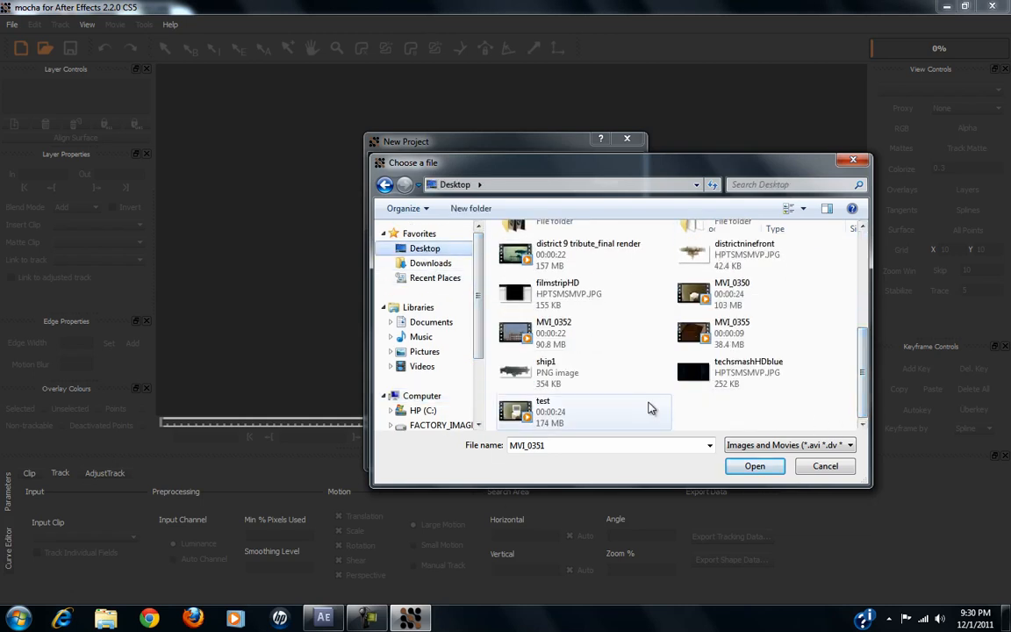
pyautogui.click(553, 332)
pyautogui.click(526, 413)
pyautogui.click(580, 330)
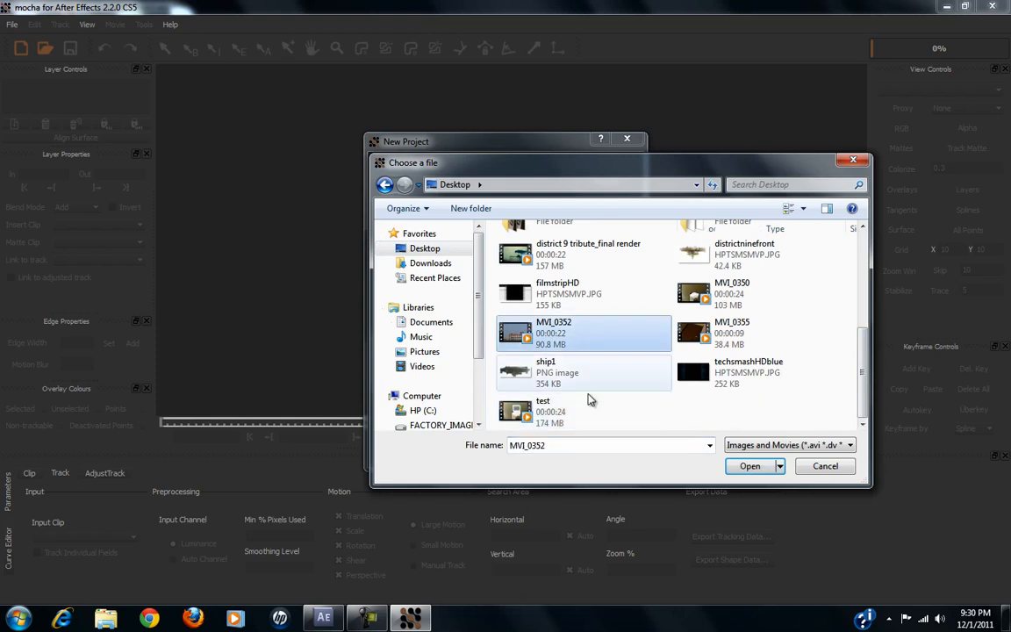
pyautogui.click(749, 466)
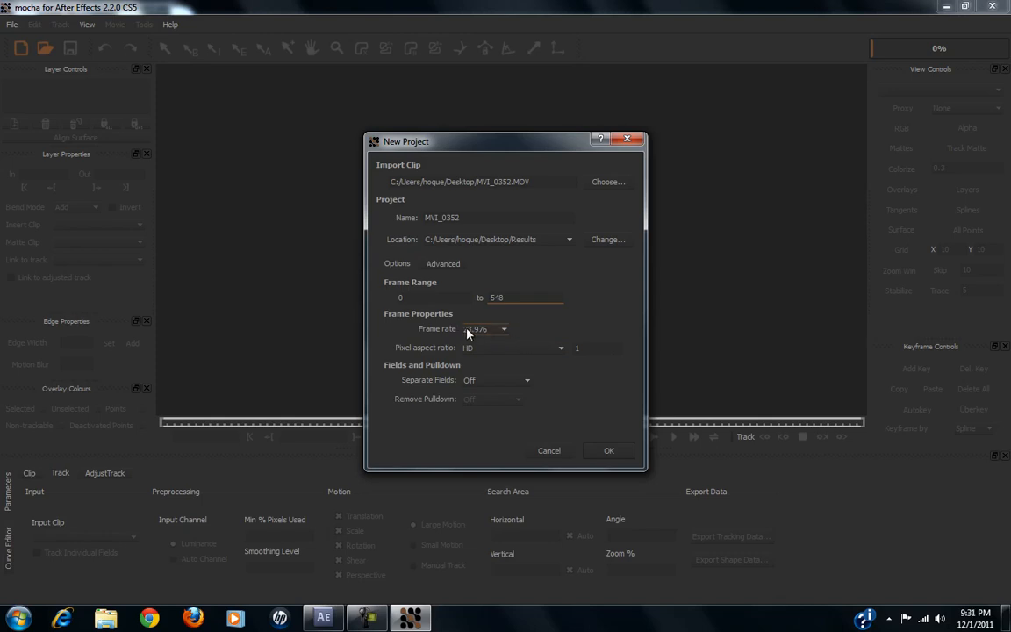
pyautogui.click(608, 452)
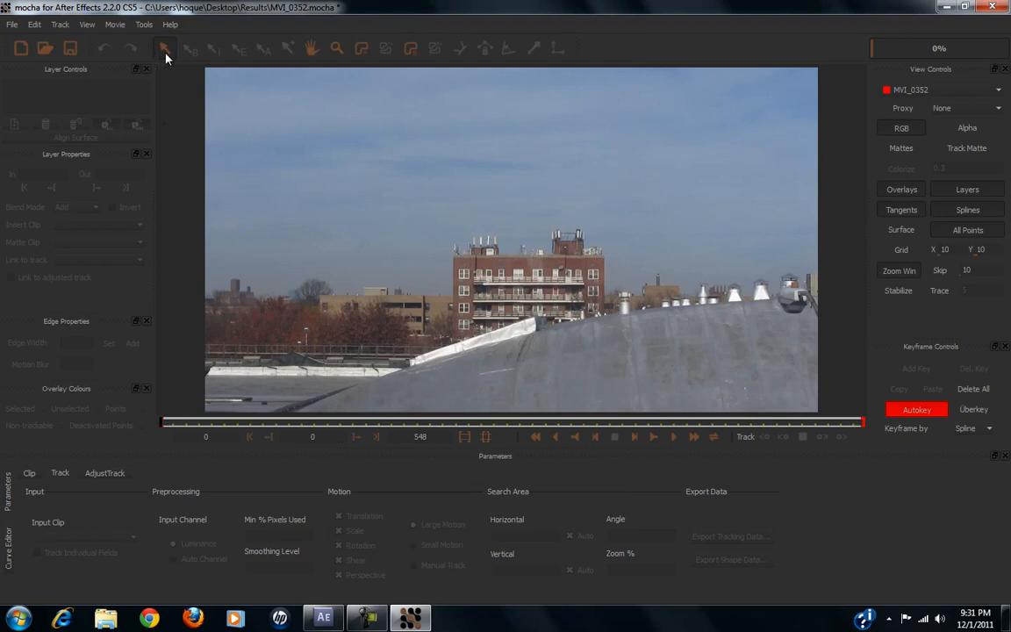
# Step: Draw a closed four-point X-spline around the brick building's upper floors and align its corners with the facade edges
pyautogui.click(335, 50)
pyautogui.moveTo(529, 318)
pyautogui.mouseDown()
pyautogui.moveTo(537, 131)
pyautogui.moveTo(553, 270)
pyautogui.moveTo(562, 212)
pyautogui.moveTo(537, 321)
pyautogui.mouseUp()
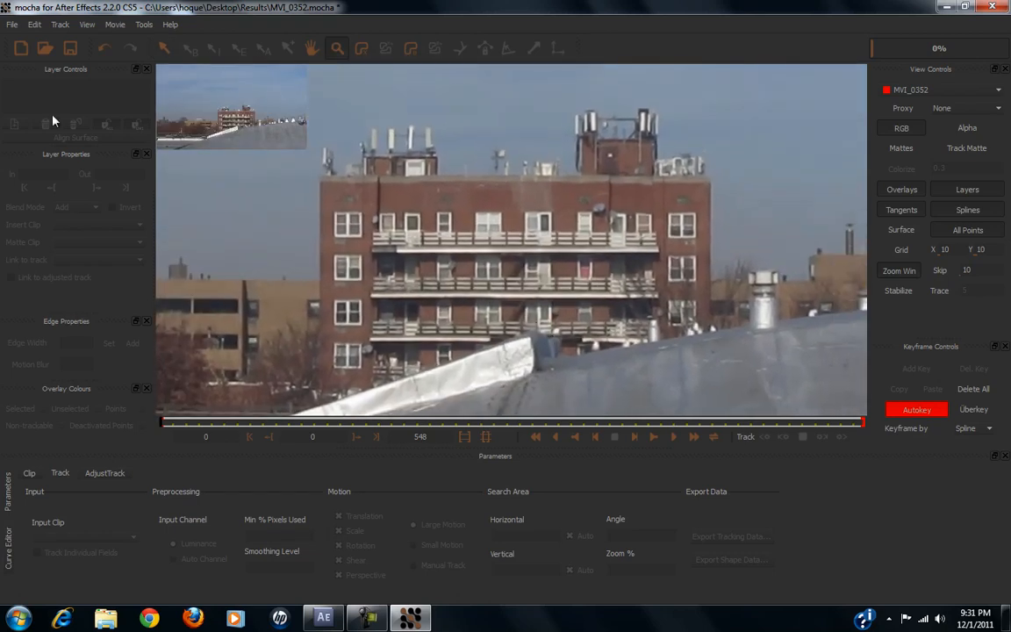
pyautogui.click(360, 50)
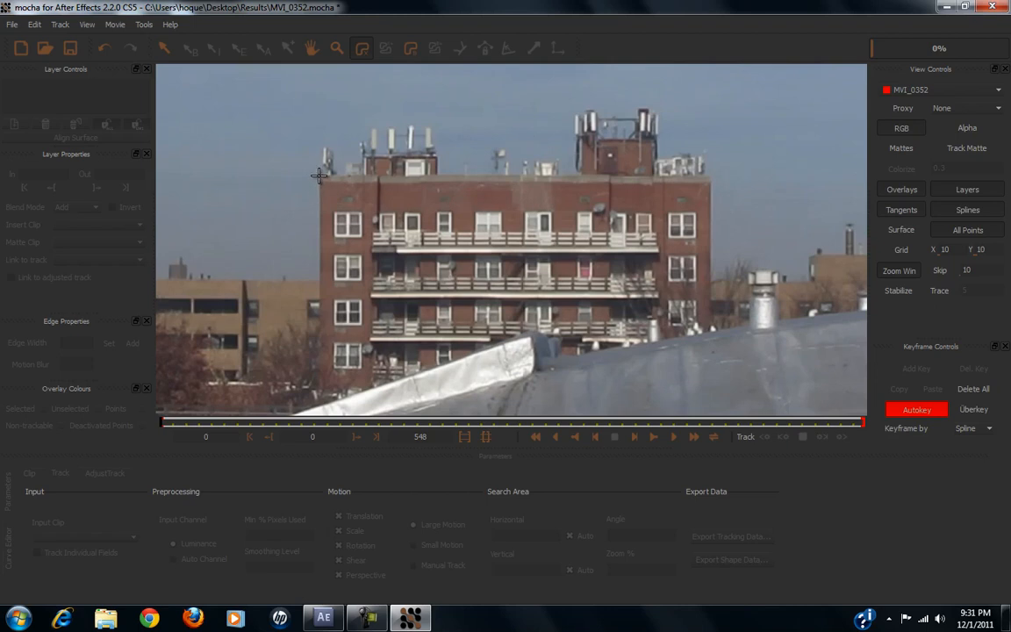
pyautogui.click(319, 176)
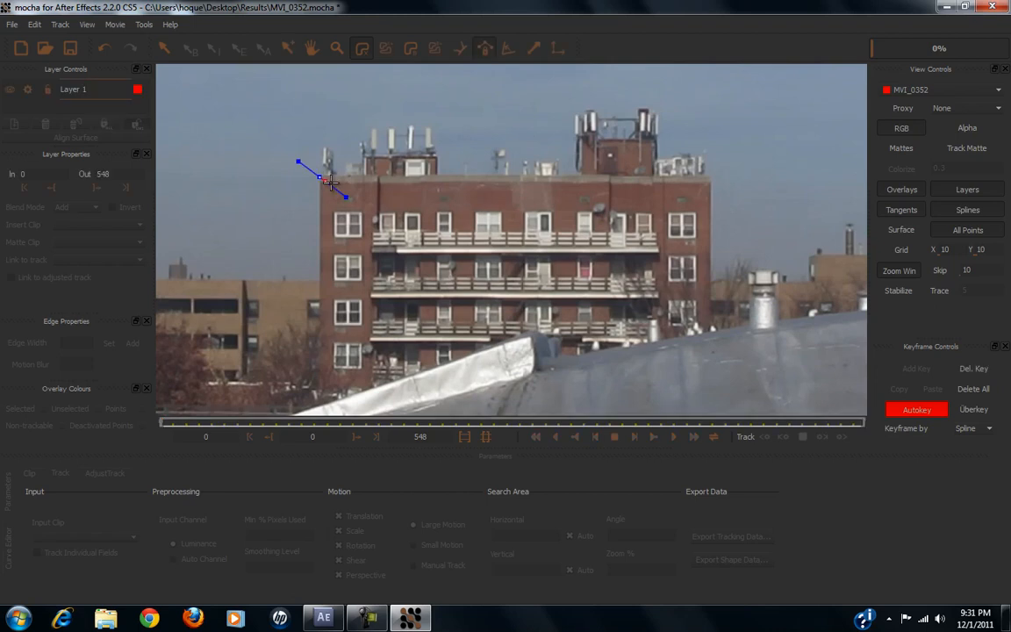
pyautogui.click(711, 178)
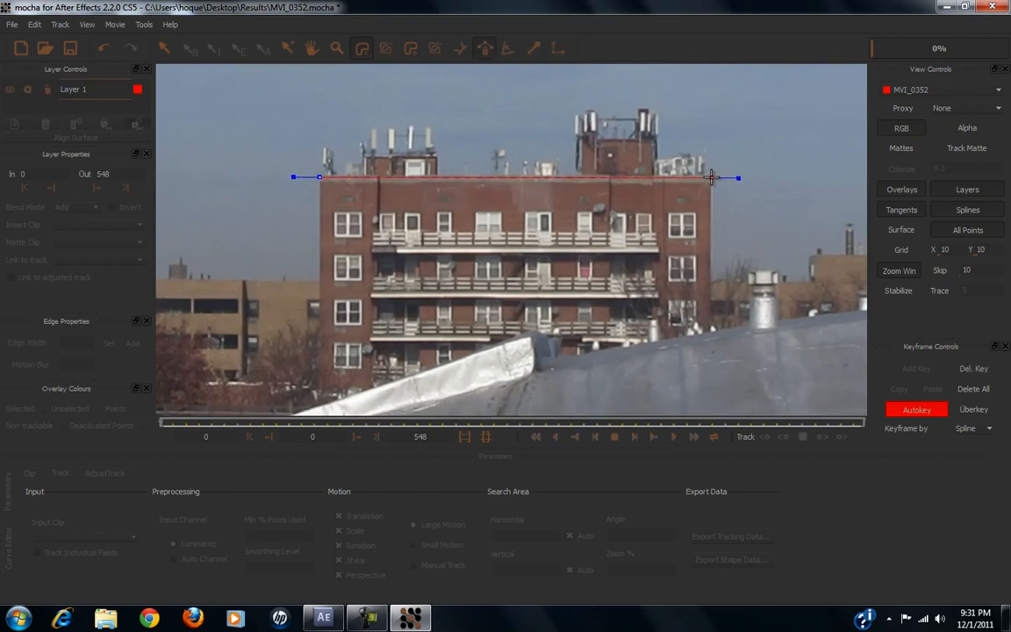
pyautogui.click(712, 177)
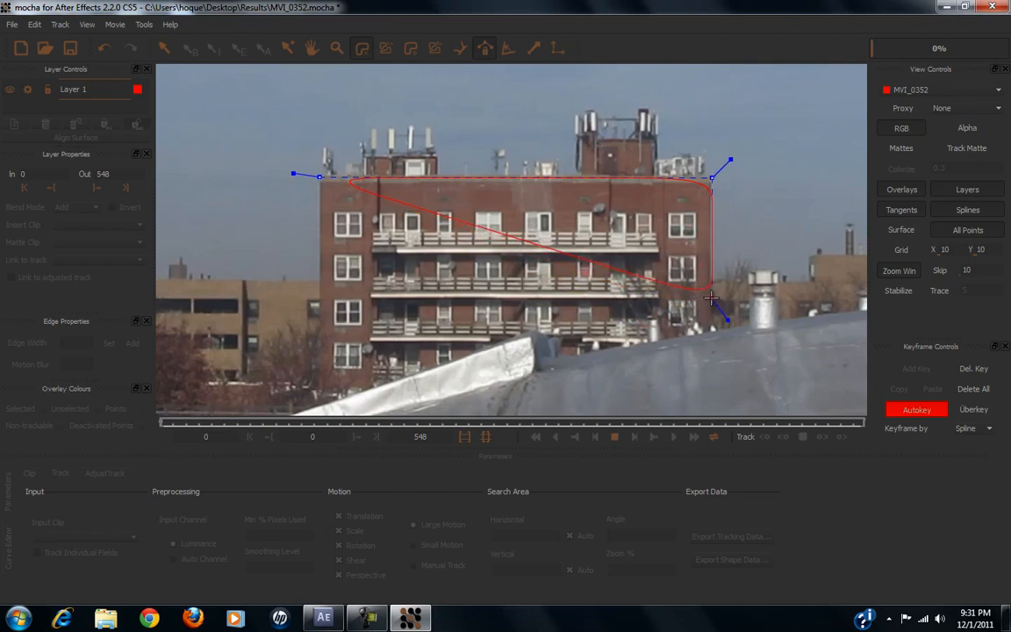
pyautogui.click(712, 295)
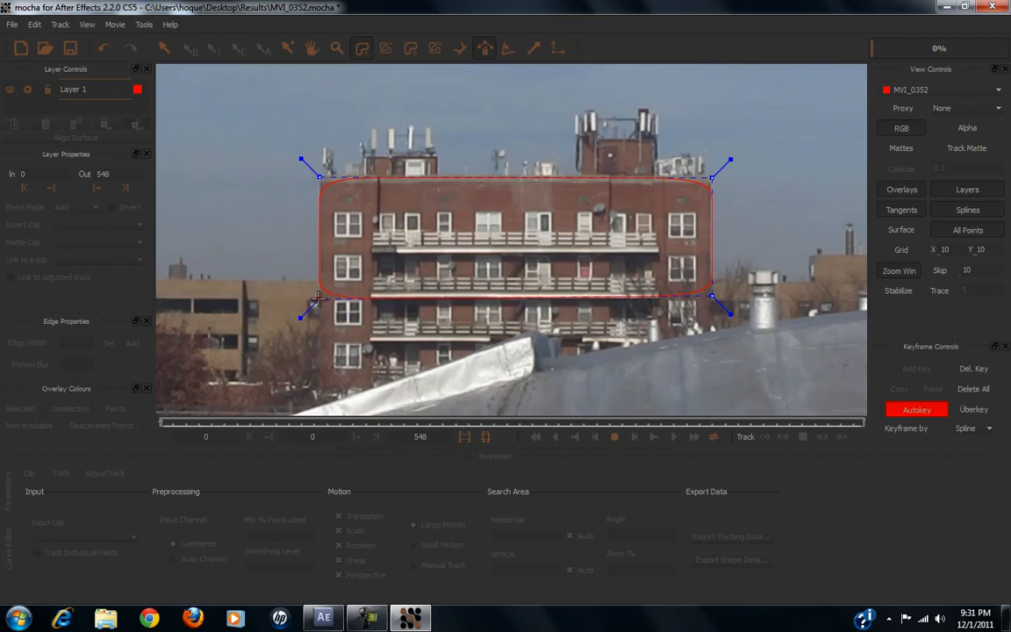
pyautogui.moveTo(317, 297); pyautogui.dragTo(186, 239)
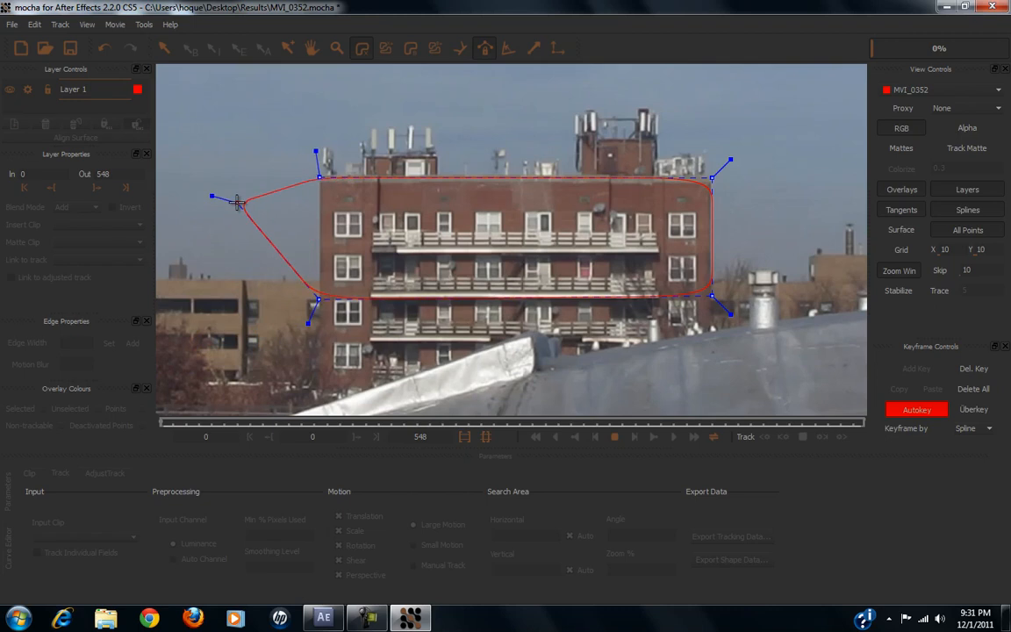
pyautogui.rightClick(239, 201)
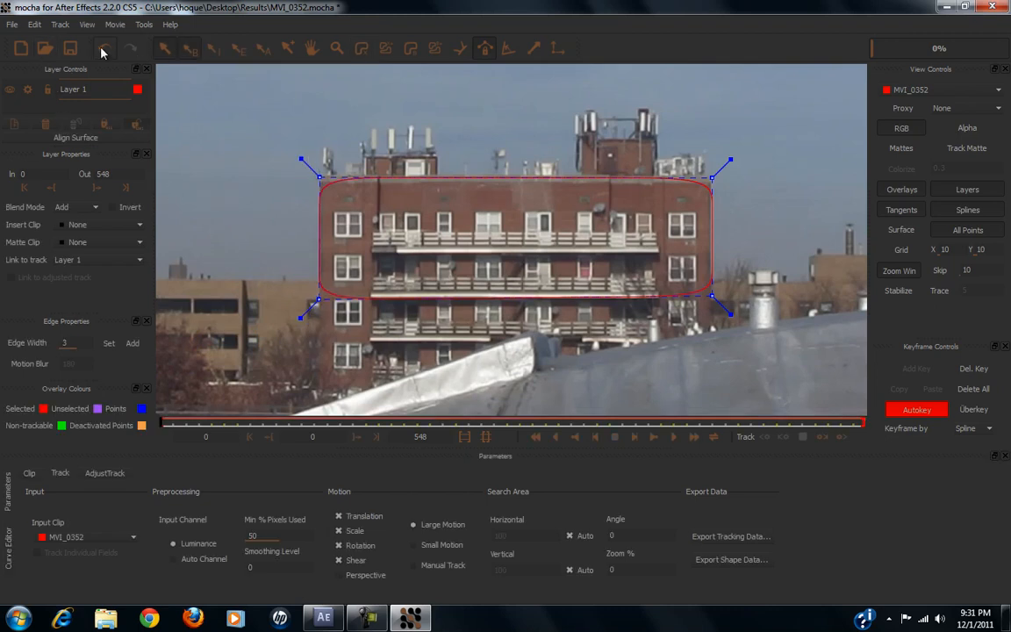
pyautogui.moveTo(321, 176); pyautogui.dragTo(323, 176)
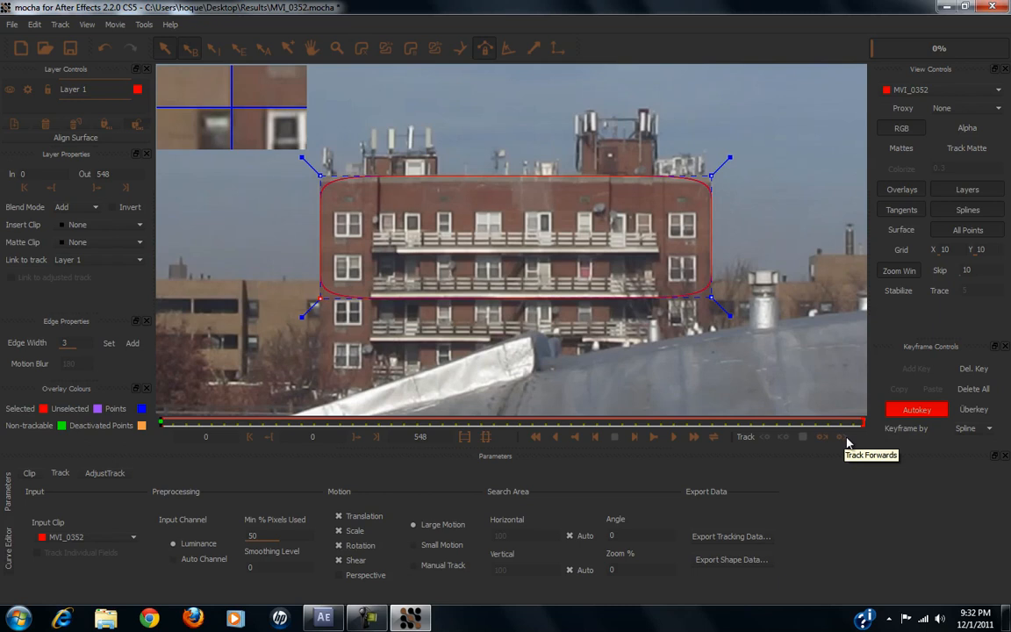
# Step: Track the building's spline layer forwards from frame 0 to frame 161
pyautogui.click(59, 24)
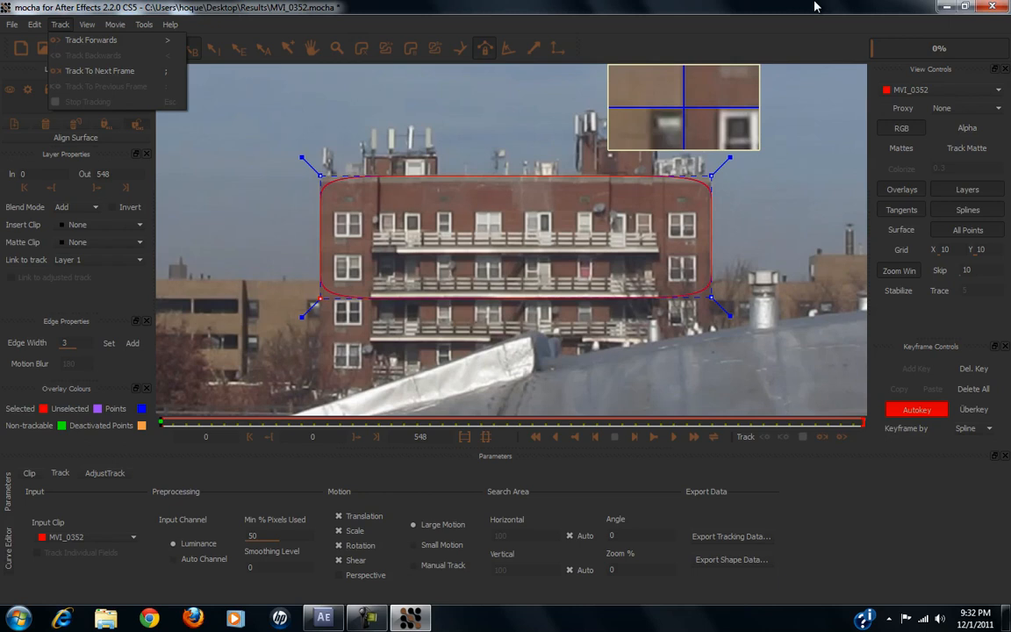
pyautogui.click(840, 436)
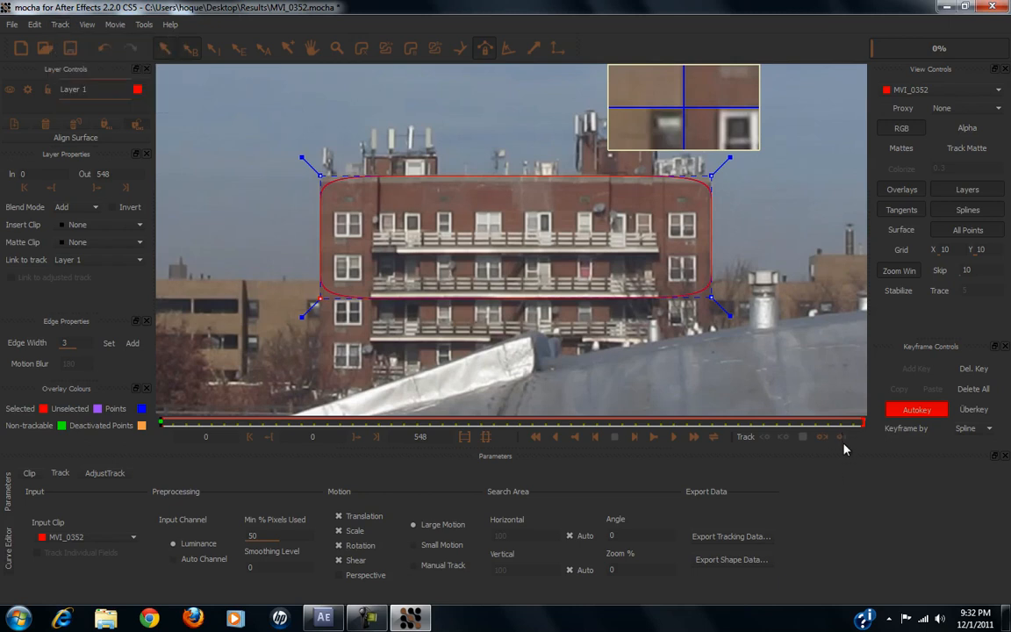
pyautogui.click(849, 439)
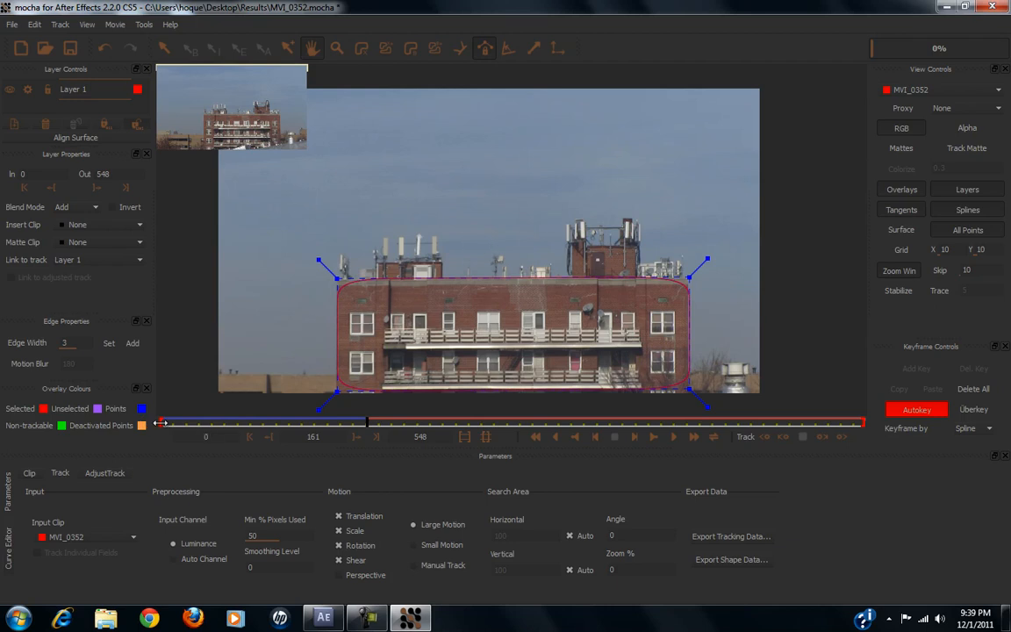
# Step: Check the MVI_0352 composition in After Effects against the tracked range and return to mocha
pyautogui.click(323, 617)
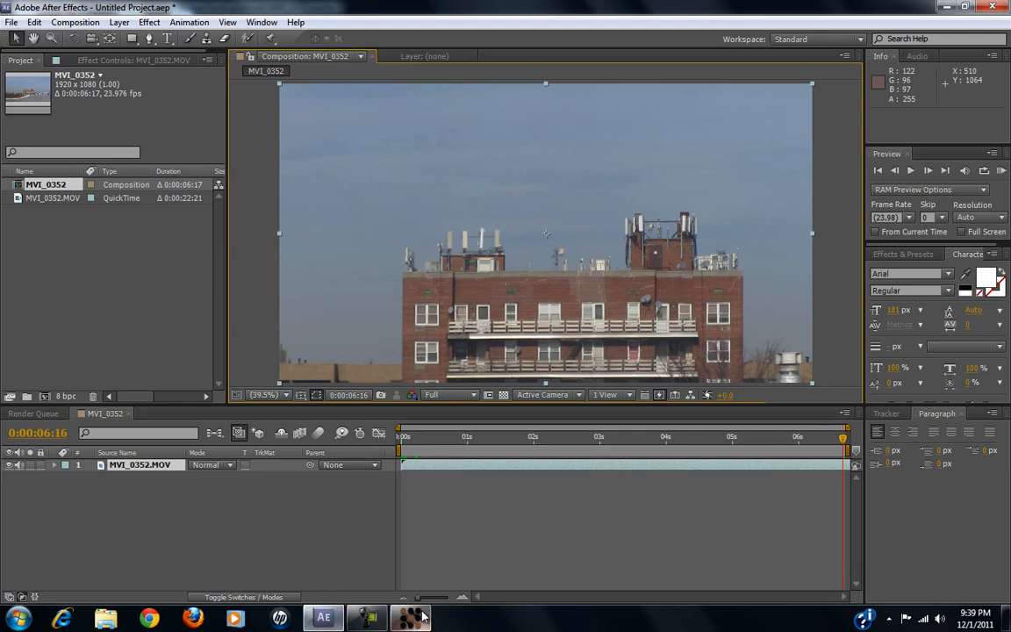
pyautogui.hotkey('alt', 'Tab')
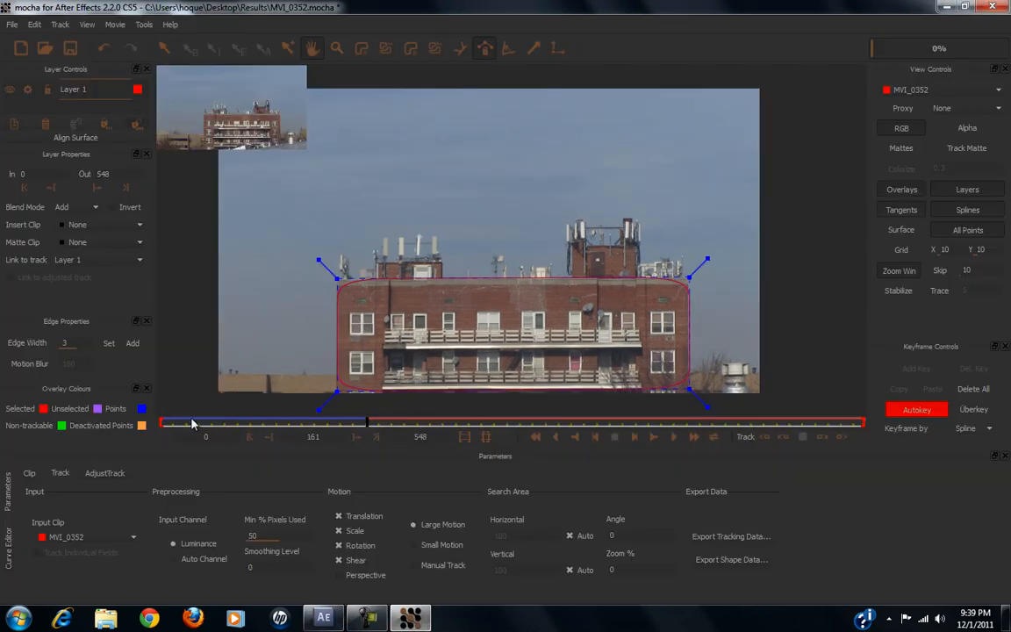
# Step: Export the layer's tracking data to the clipboard in the After Effects Corner Pin [supports motion blur] format
pyautogui.click(732, 536)
pyautogui.click(565, 330)
pyautogui.click(731, 538)
pyautogui.click(443, 290)
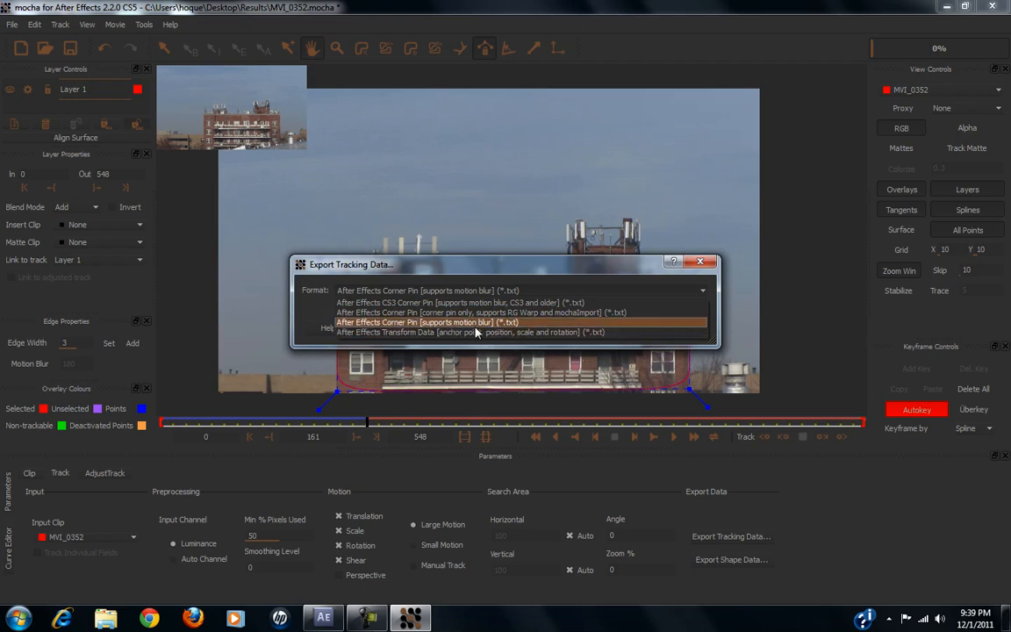
pyautogui.click(379, 322)
pyautogui.click(470, 297)
pyautogui.click(375, 323)
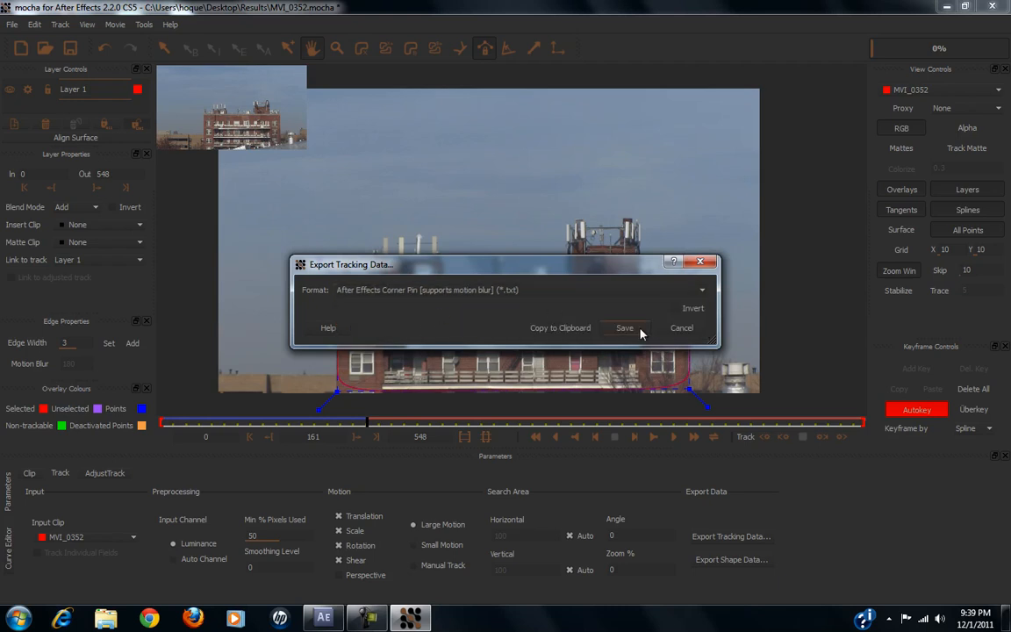
pyautogui.click(552, 327)
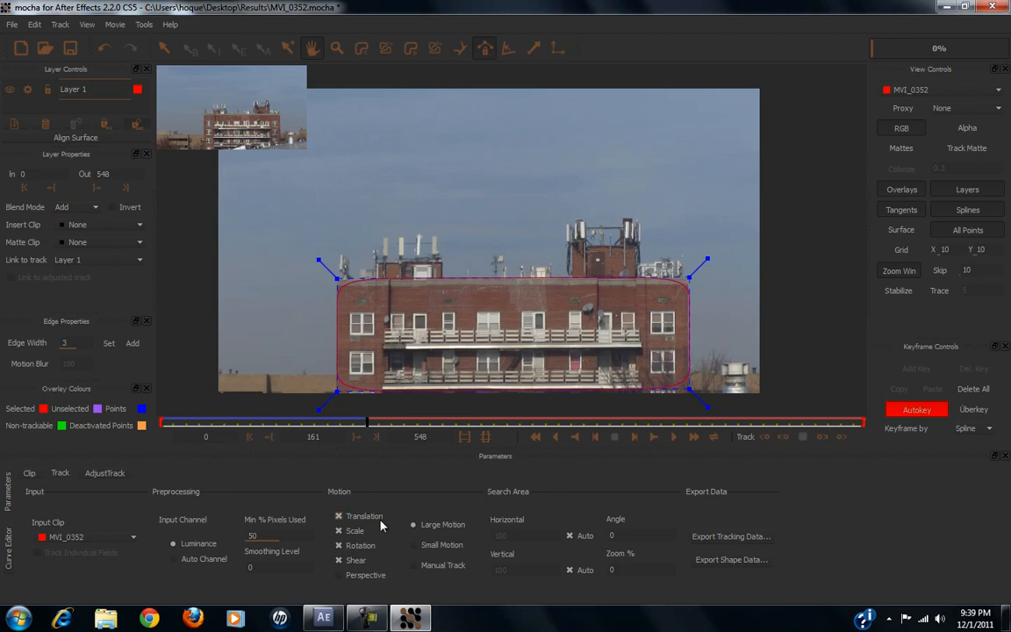
# Step: Switch to After Effects, add a null object to the MVI_0352 composition and paste the tracking data onto it
pyautogui.click(324, 618)
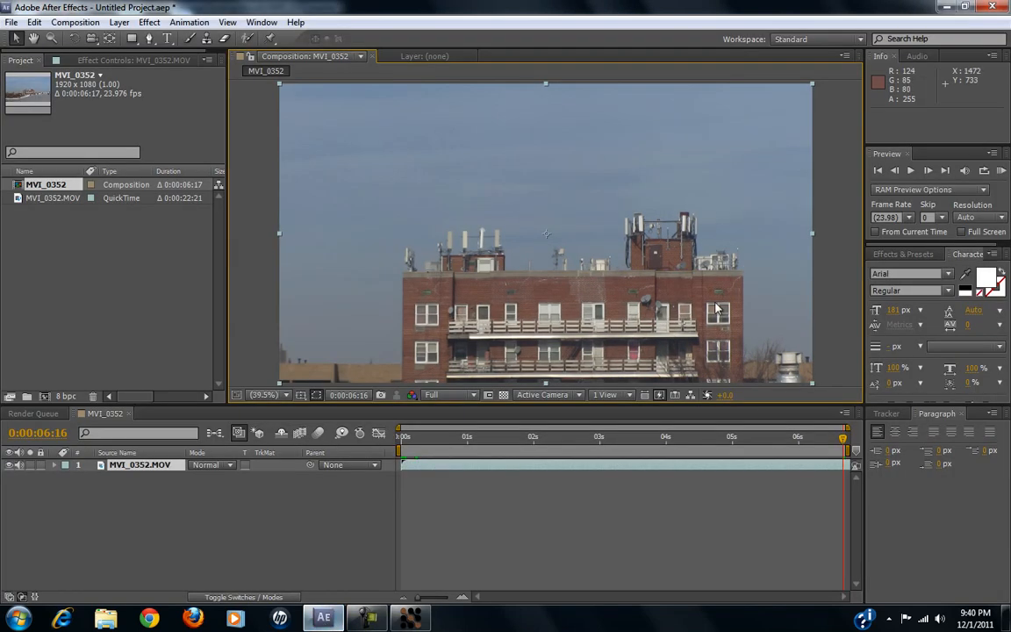
pyautogui.click(119, 22)
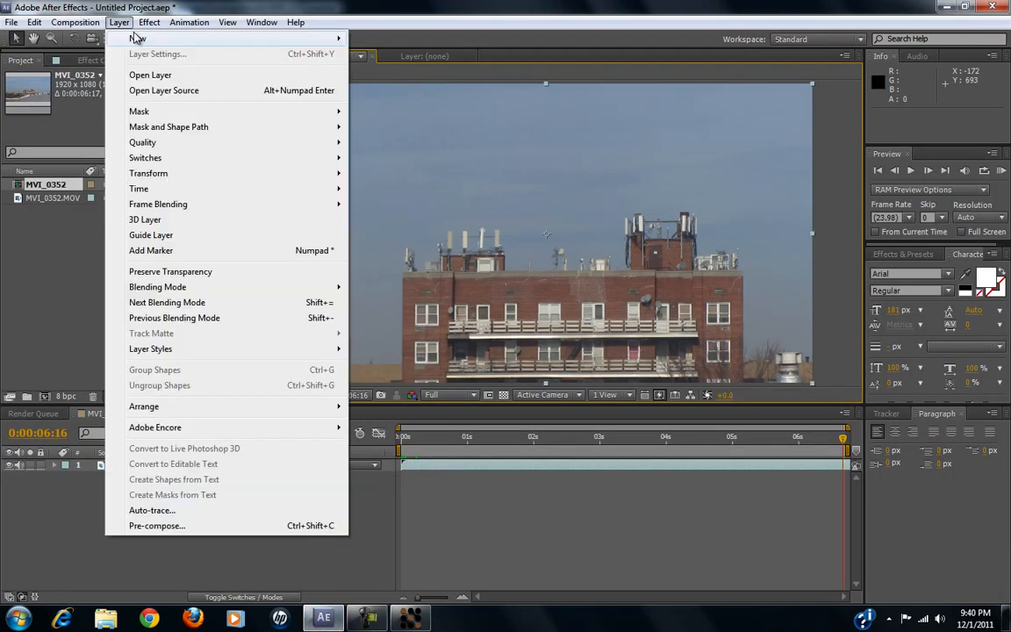
pyautogui.moveTo(138, 39)
pyautogui.click(447, 101)
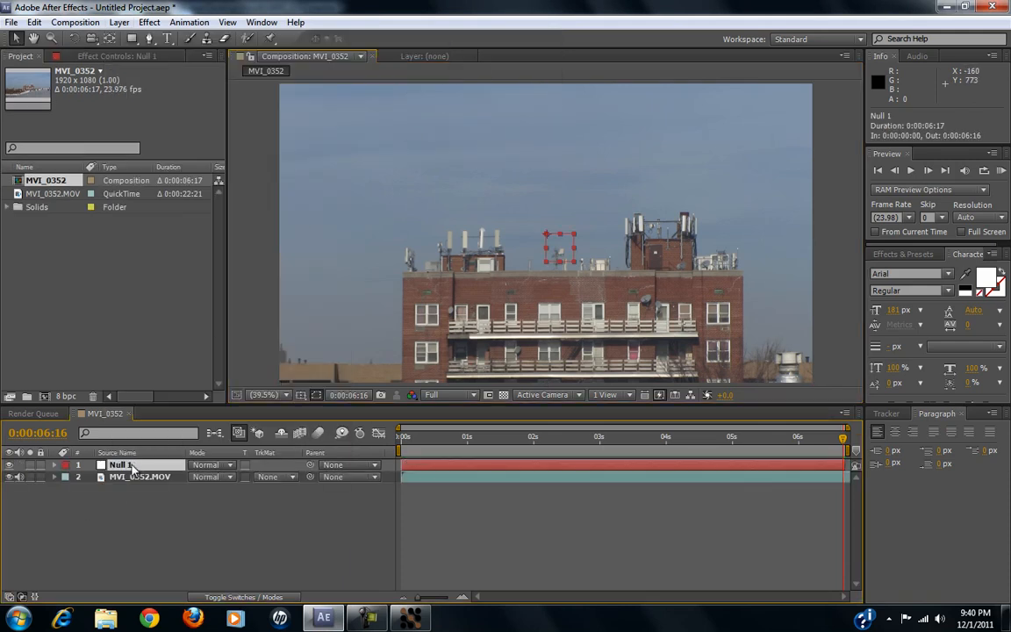
pyautogui.hotkey('ctrl', 'v')
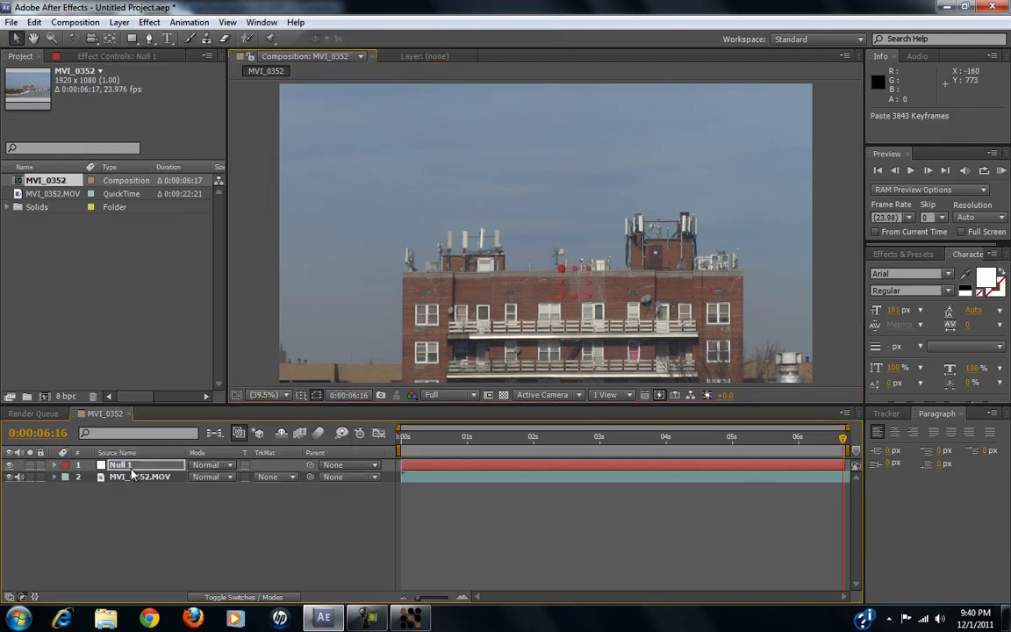
# Step: Return to 0:00:00:00, check the null's position keyframes and paste the tracking data onto it again from the first frame
pyautogui.click(409, 438)
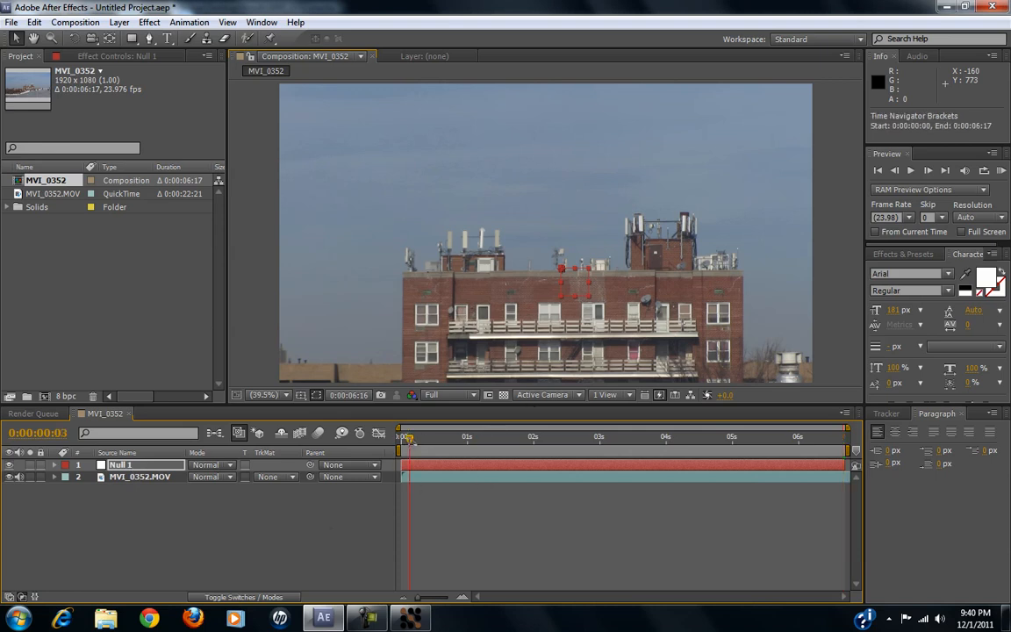
pyautogui.moveTo(400, 438)
pyautogui.mouseDown()
pyautogui.moveTo(450, 435)
pyautogui.moveTo(400, 436)
pyautogui.mouseUp()
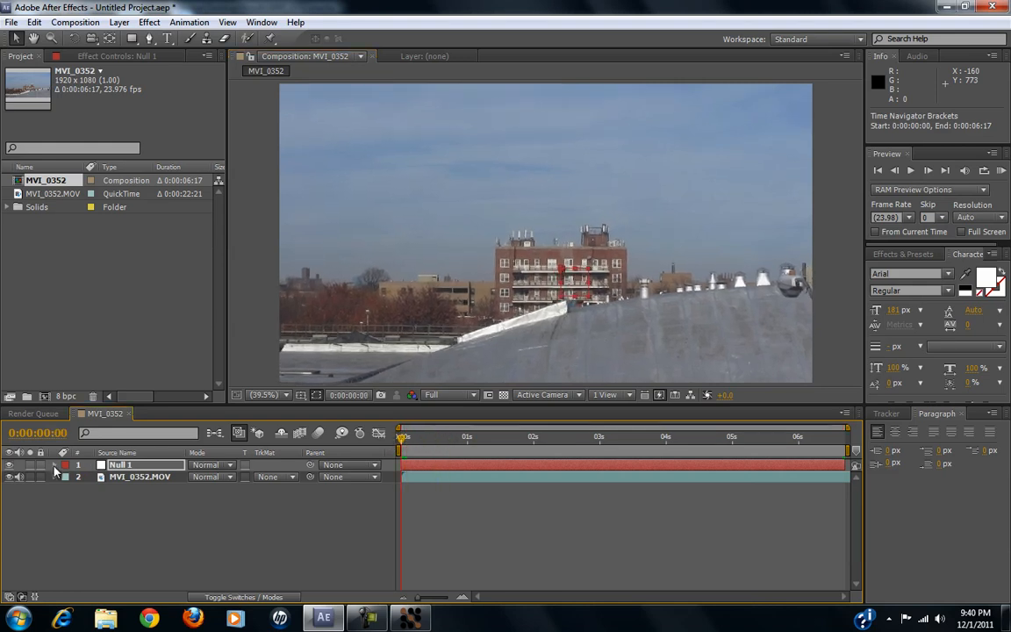
pyautogui.click(55, 466)
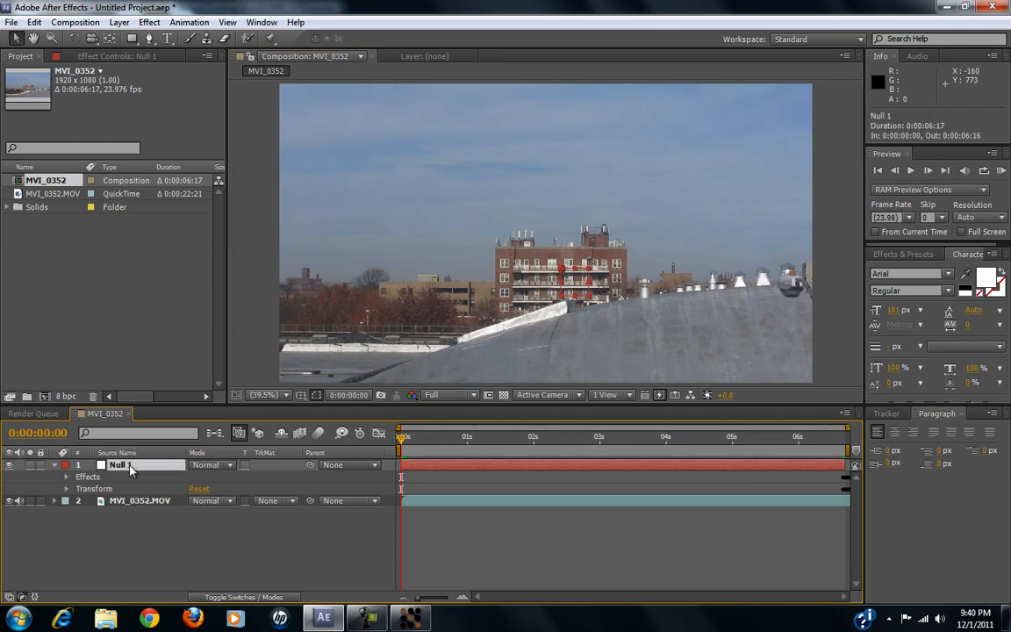
pyautogui.press('p')
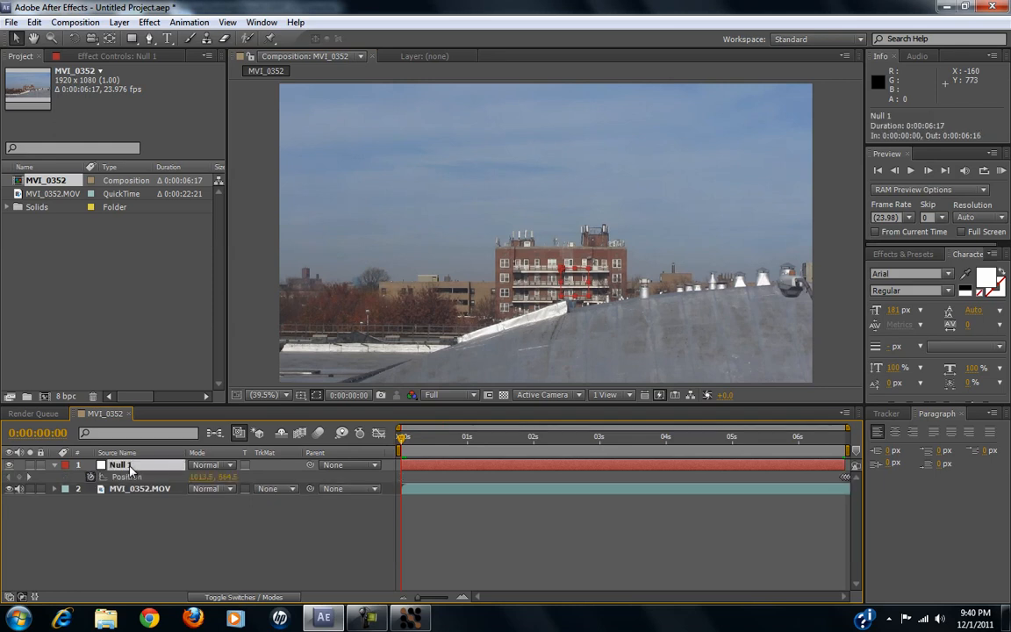
pyautogui.click(54, 465)
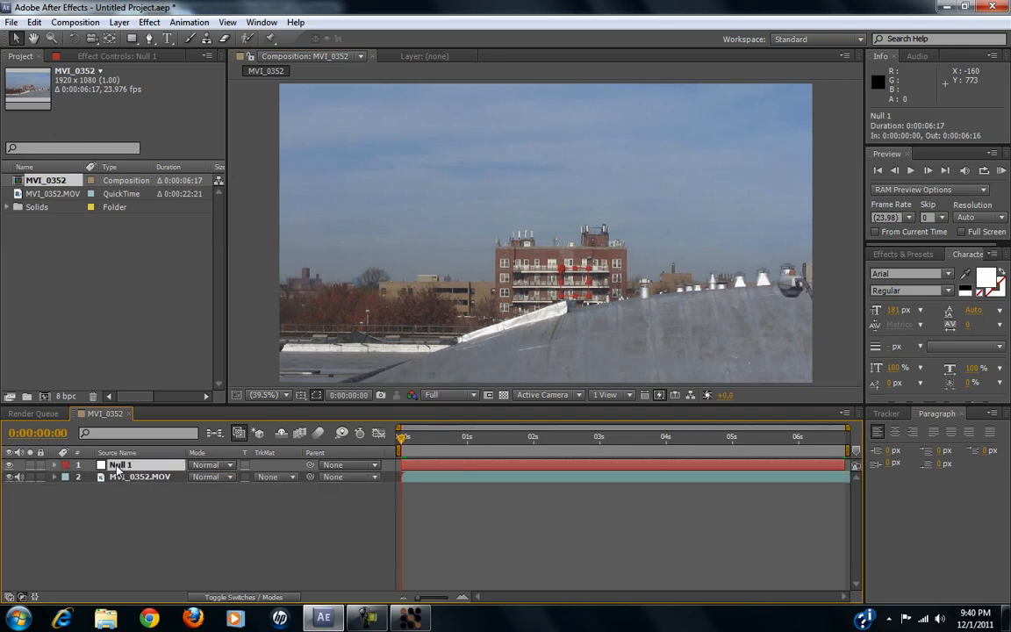
pyautogui.hotkey('ctrl', 'v')
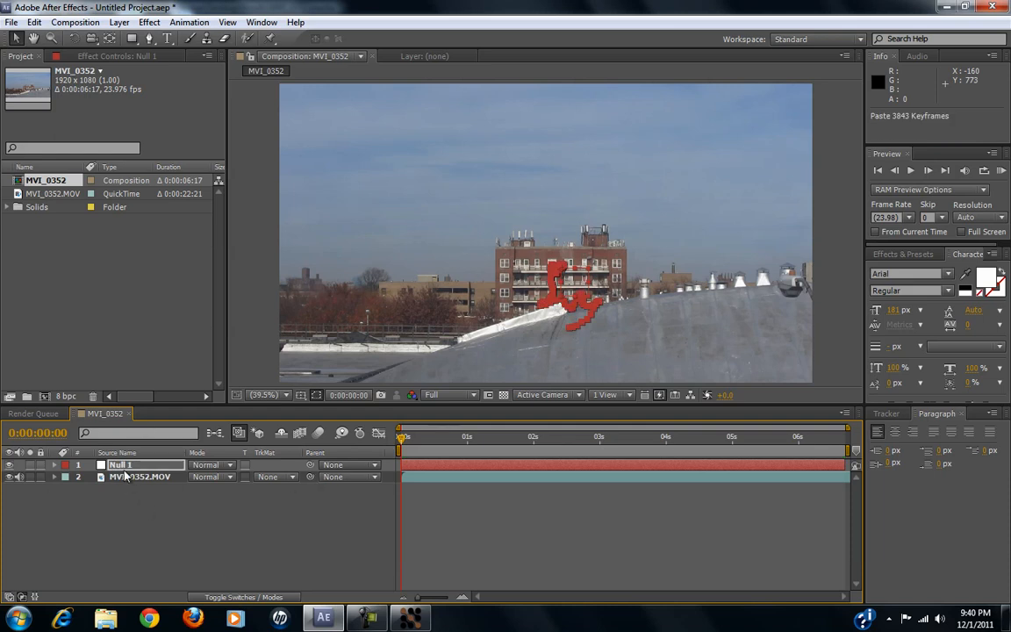
# Step: Scrub through the start of the composition and set its viewer resolution to Third
pyautogui.moveTo(403, 443); pyautogui.dragTo(377, 440)
pyautogui.click(451, 395)
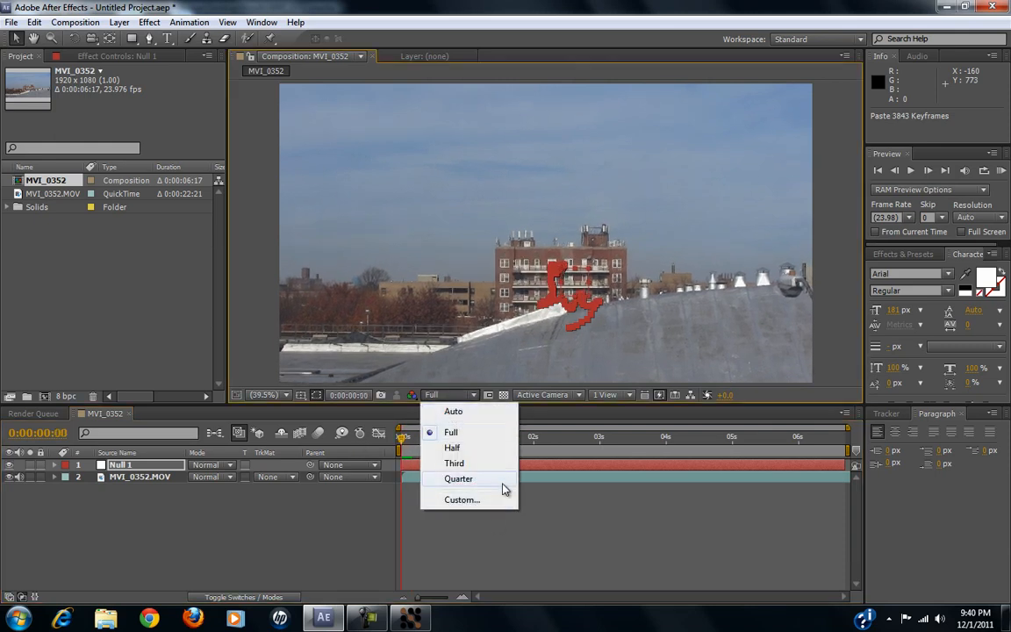
pyautogui.click(453, 464)
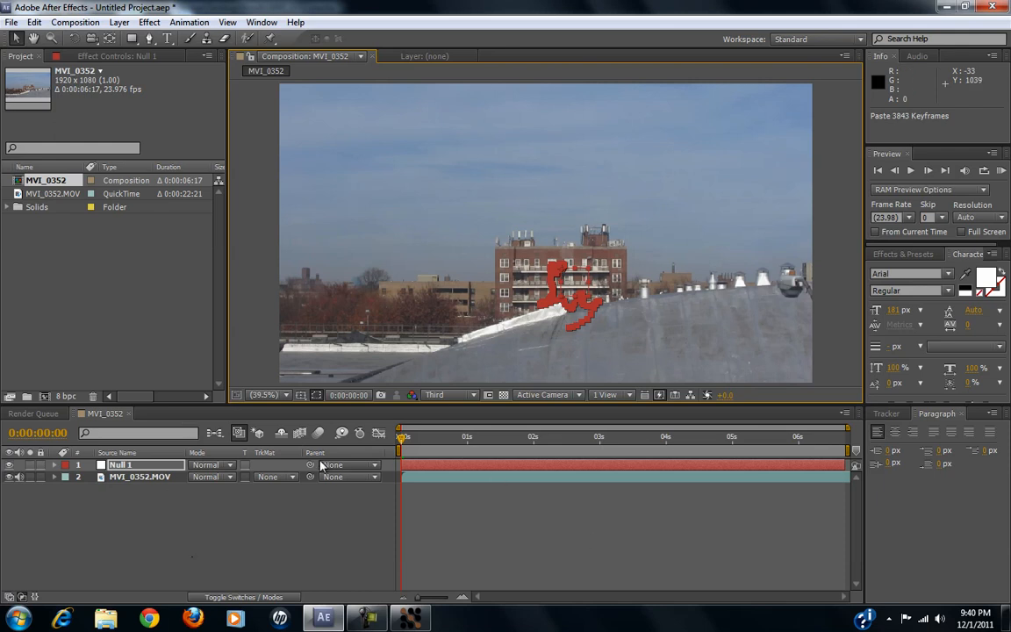
# Step: Import ship1.png from the desktop and add it to the composition between the null and the MVI_0352.MOV layer
pyautogui.click(1007, 619)
pyautogui.click(235, 107)
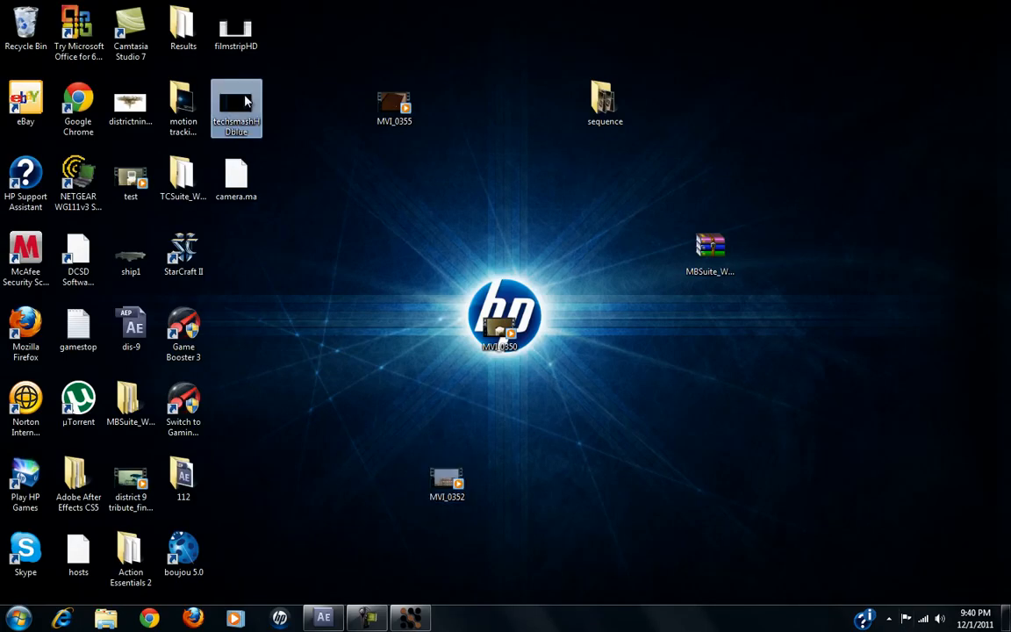
pyautogui.moveTo(132, 249); pyautogui.dragTo(99, 266)
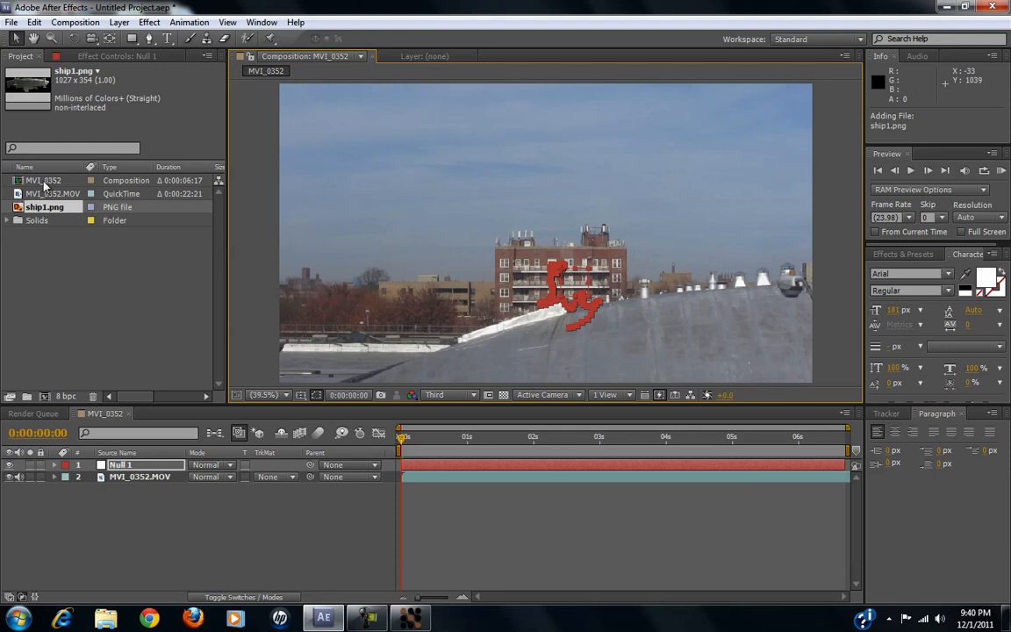
pyautogui.moveTo(33, 209); pyautogui.dragTo(127, 474)
# Step: Scale the ship1.png layer to 32% and place it in the sky beyond the building at about 1476, 340
pyautogui.moveTo(484, 225); pyautogui.dragTo(640, 163)
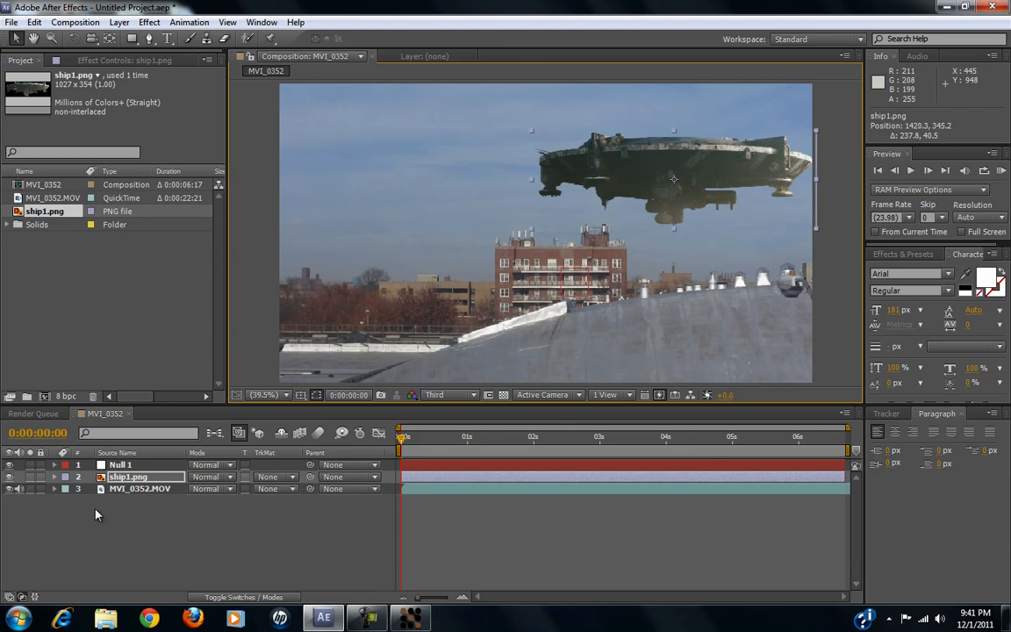
pyautogui.press('s')
pyautogui.moveTo(211, 488); pyautogui.dragTo(193, 488)
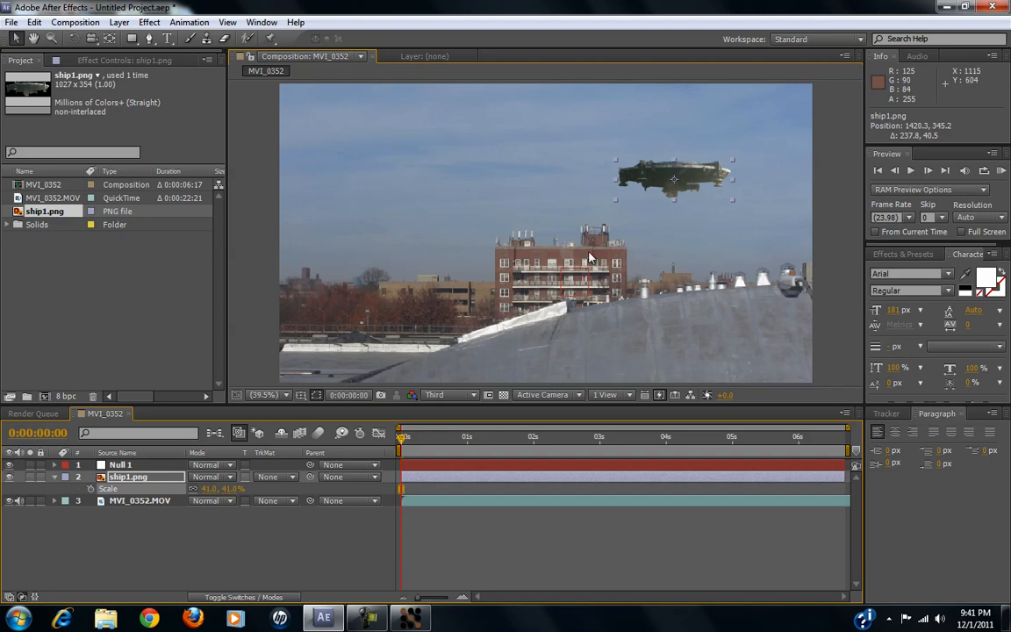
pyautogui.moveTo(629, 199); pyautogui.dragTo(542, 253)
pyautogui.moveTo(216, 489); pyautogui.dragTo(207, 488)
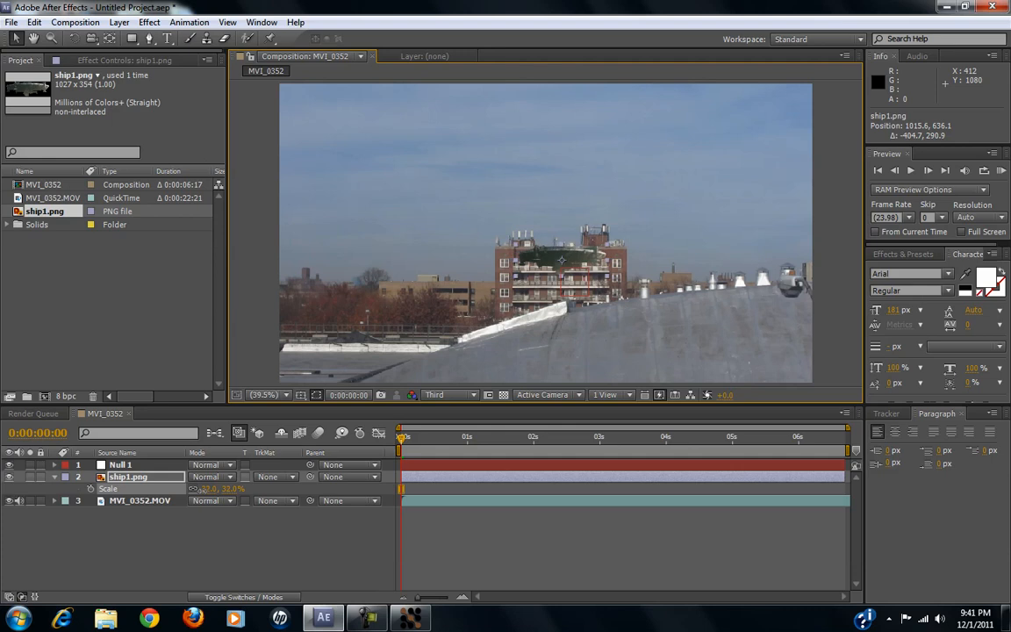
pyautogui.moveTo(542, 259); pyautogui.dragTo(667, 171)
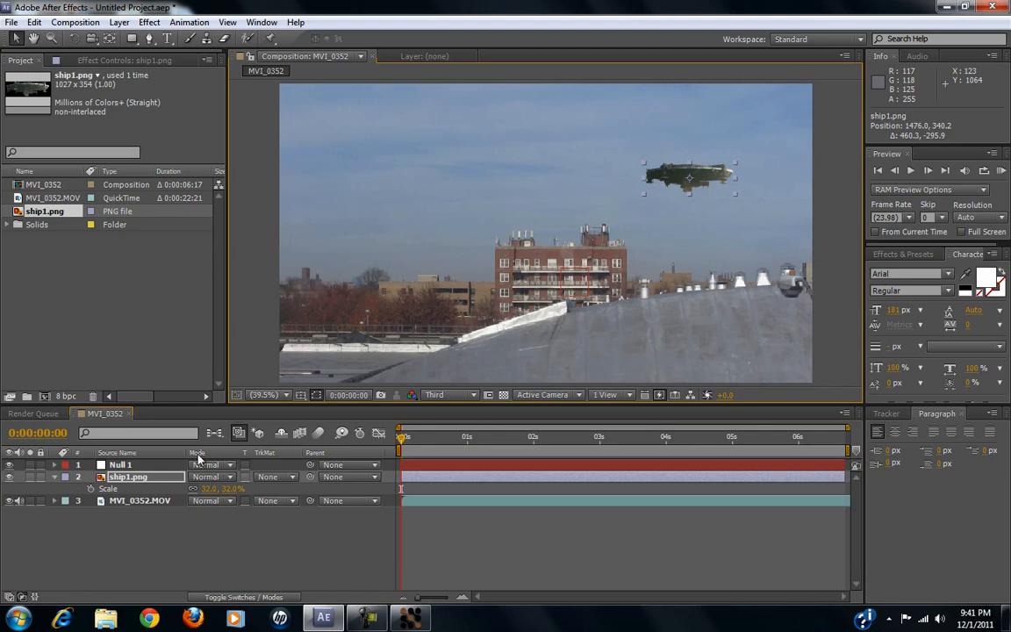
# Step: Reveal the ship1.png layer's Position property and set its first keyframe at 0:00:00:00
pyautogui.click(54, 476)
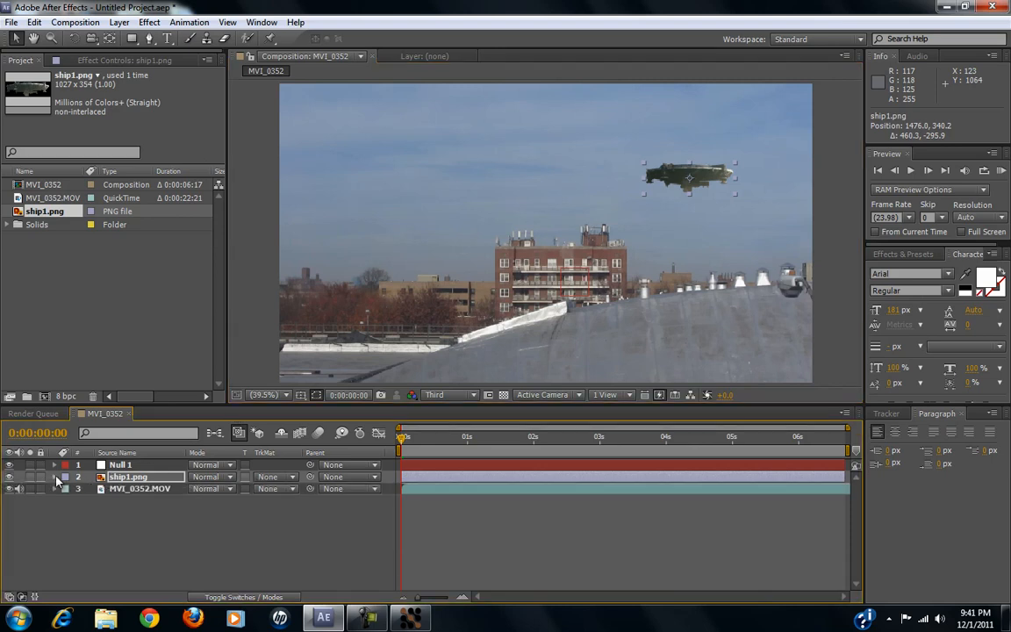
pyautogui.click(53, 477)
pyautogui.click(55, 477)
pyautogui.press('p')
pyautogui.click(90, 489)
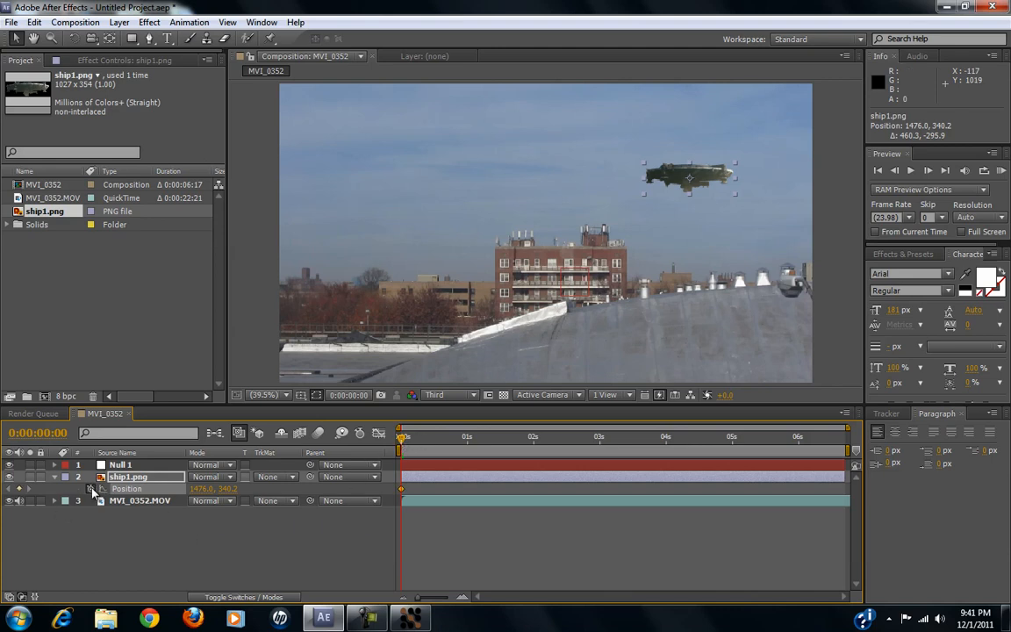
# Step: At 0:00:01:11, move the ship just above the building's roof to about 1220.5, 464.1 for a second position keyframe
pyautogui.moveTo(403, 438); pyautogui.dragTo(501, 445)
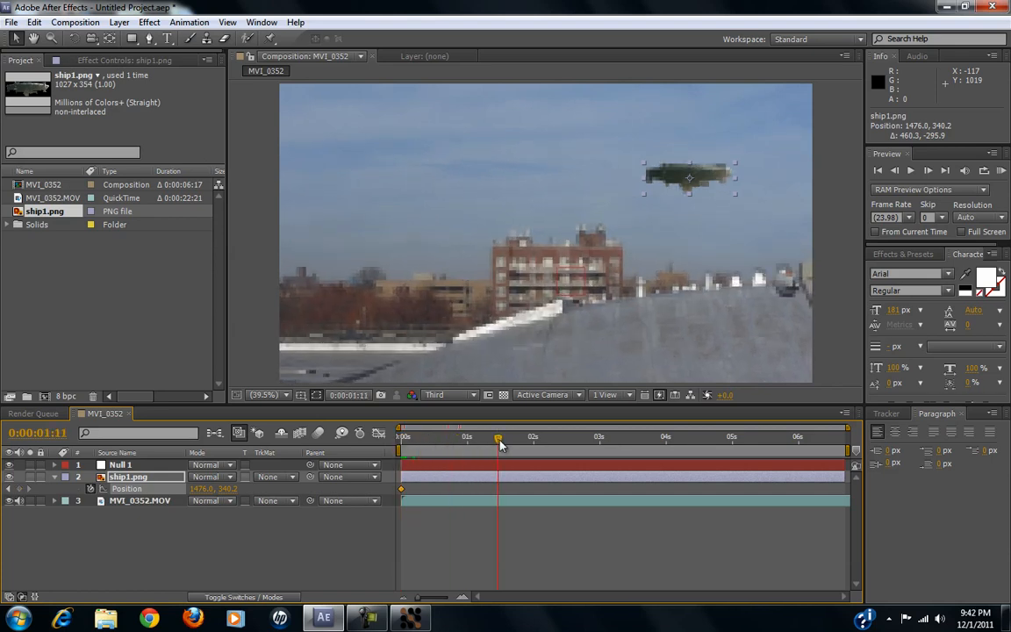
pyautogui.moveTo(670, 186); pyautogui.dragTo(625, 216)
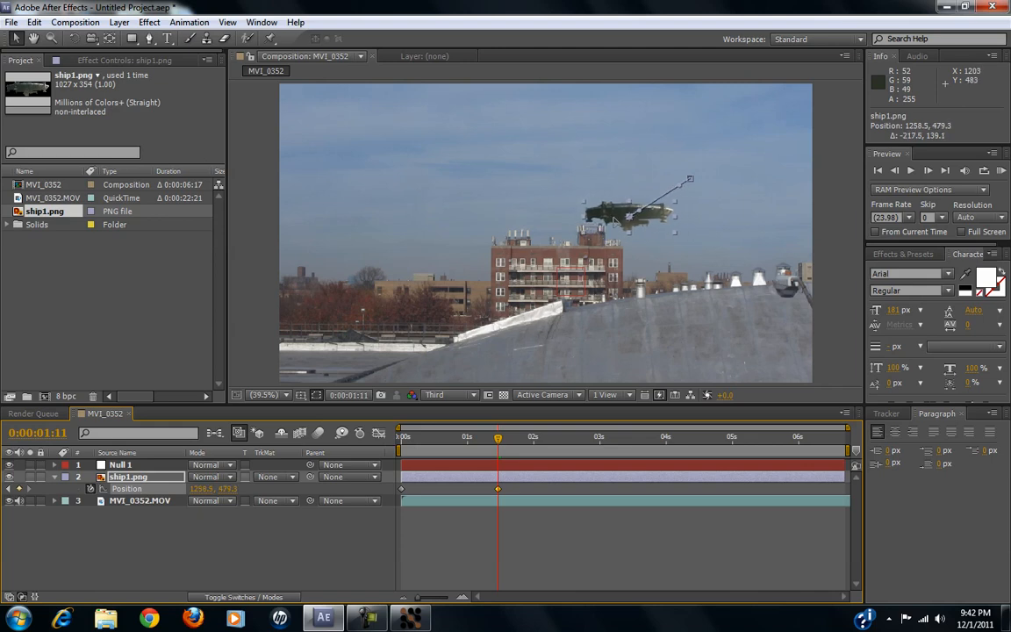
pyautogui.click(1007, 619)
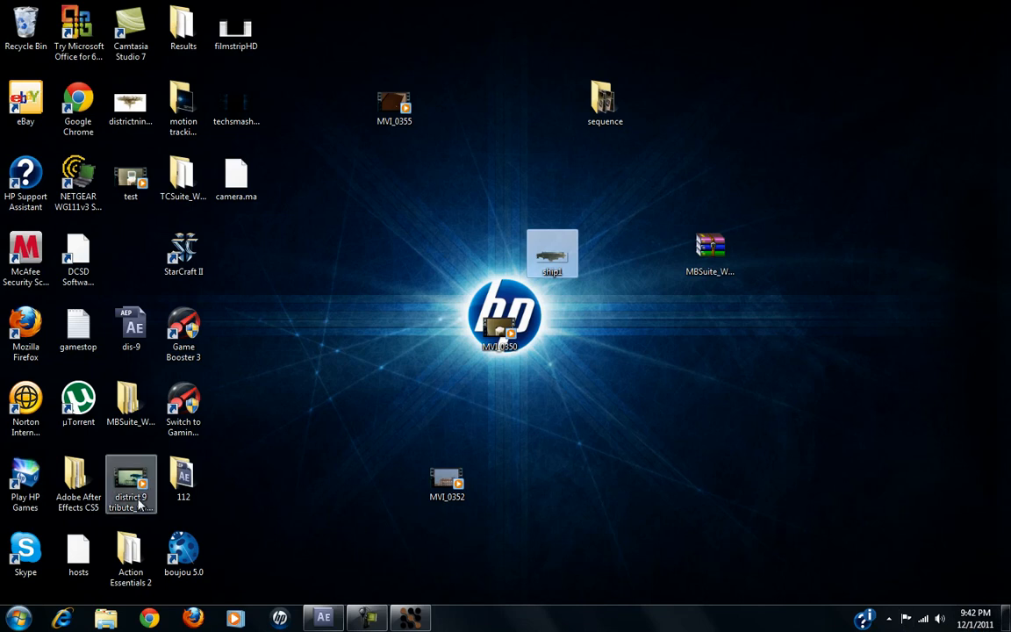
pyautogui.click(323, 619)
pyautogui.moveTo(620, 219); pyautogui.dragTo(607, 215)
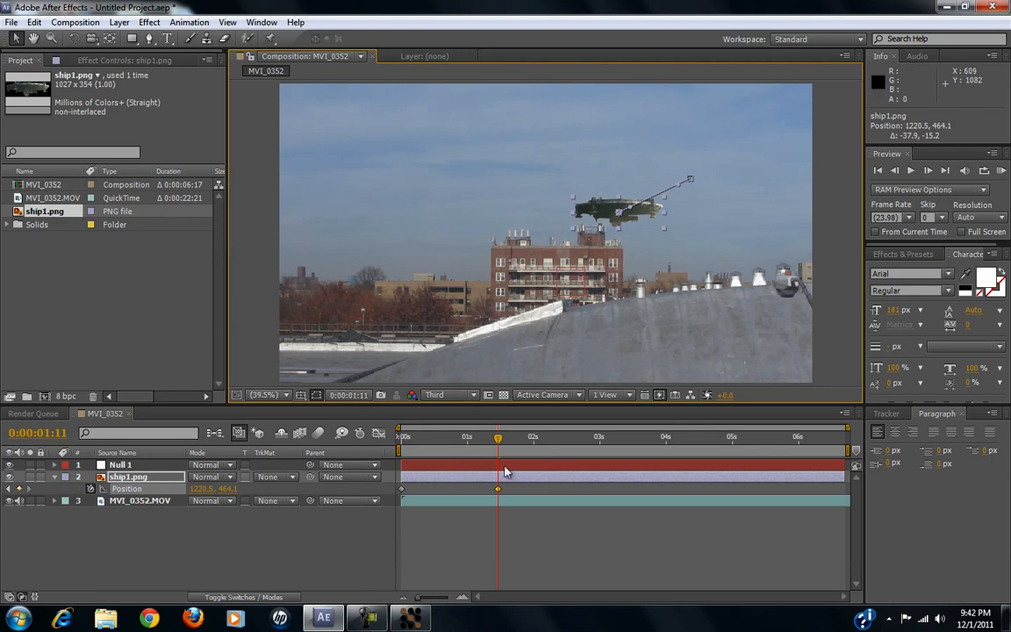
# Step: Apply Easy Ease In to the ship's second position keyframe
pyautogui.rightClick(498, 490)
pyautogui.moveTo(575, 479)
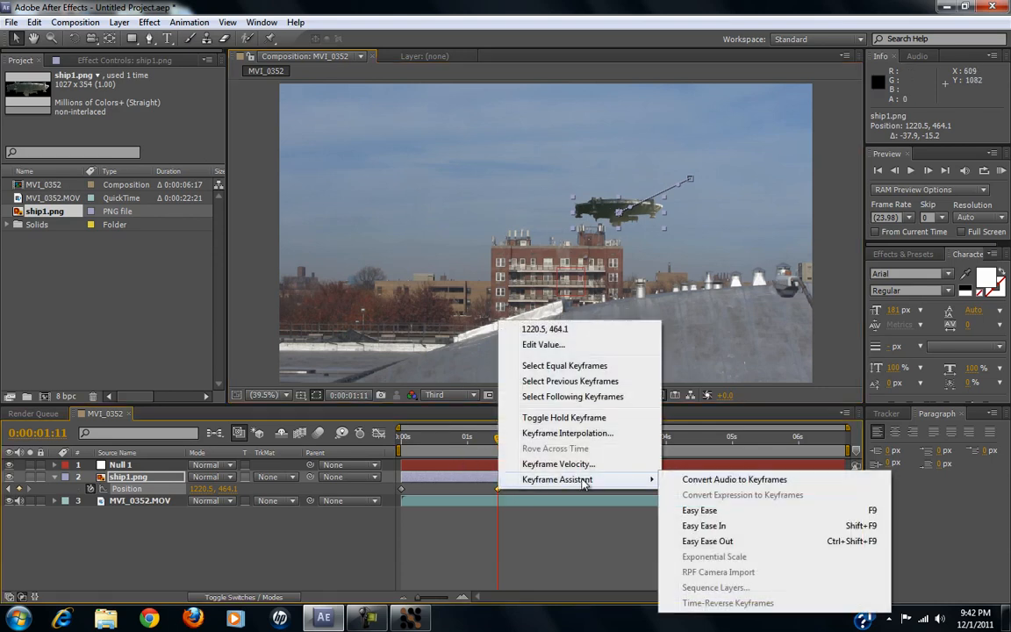
pyautogui.click(732, 528)
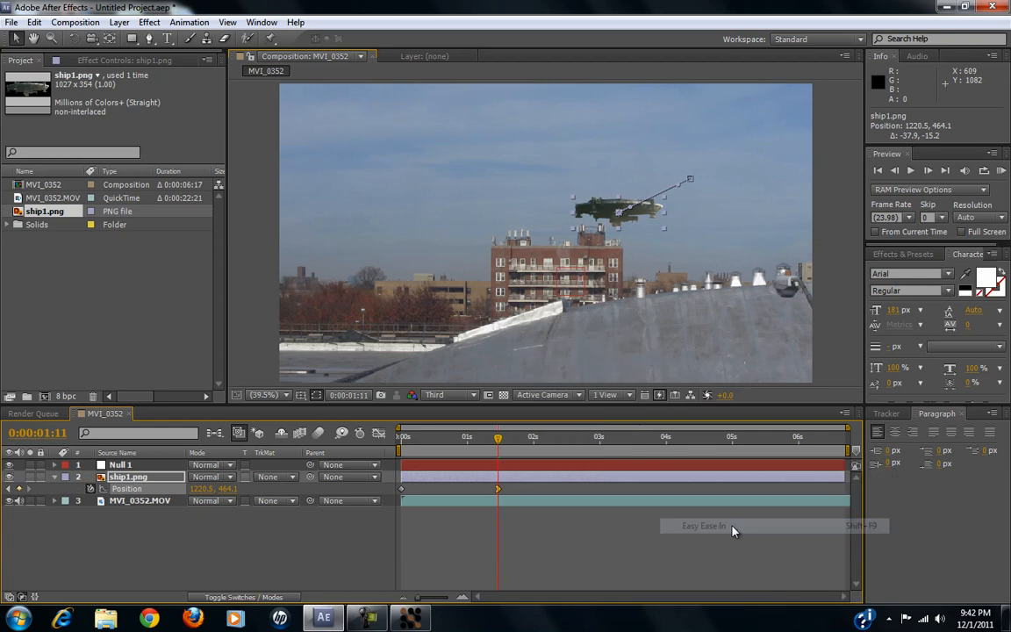
# Step: Scrub the ship's movement, return to the first frame and run a RAM preview of the animation
pyautogui.moveTo(498, 442); pyautogui.dragTo(483, 442)
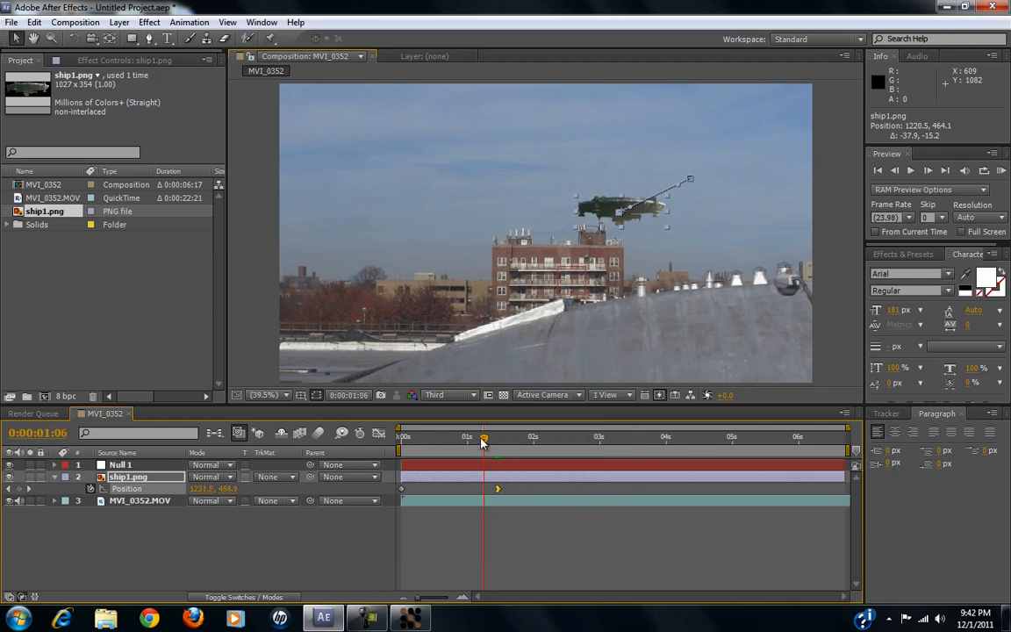
pyautogui.press('Home')
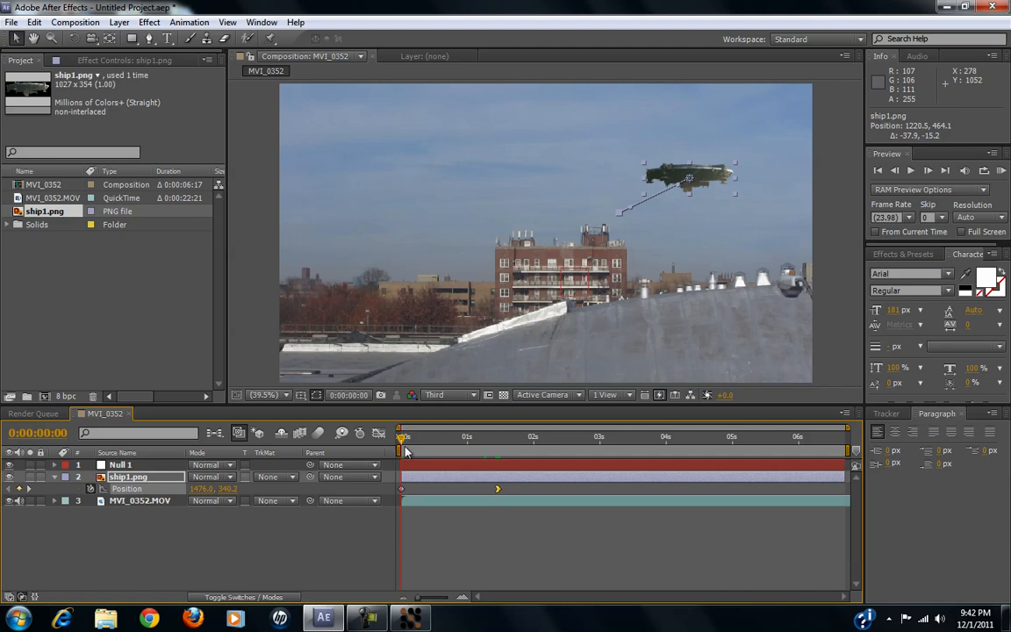
pyautogui.moveTo(402, 444)
pyautogui.mouseDown()
pyautogui.moveTo(505, 446)
pyautogui.moveTo(402, 445)
pyautogui.mouseUp()
pyautogui.click(1005, 171)
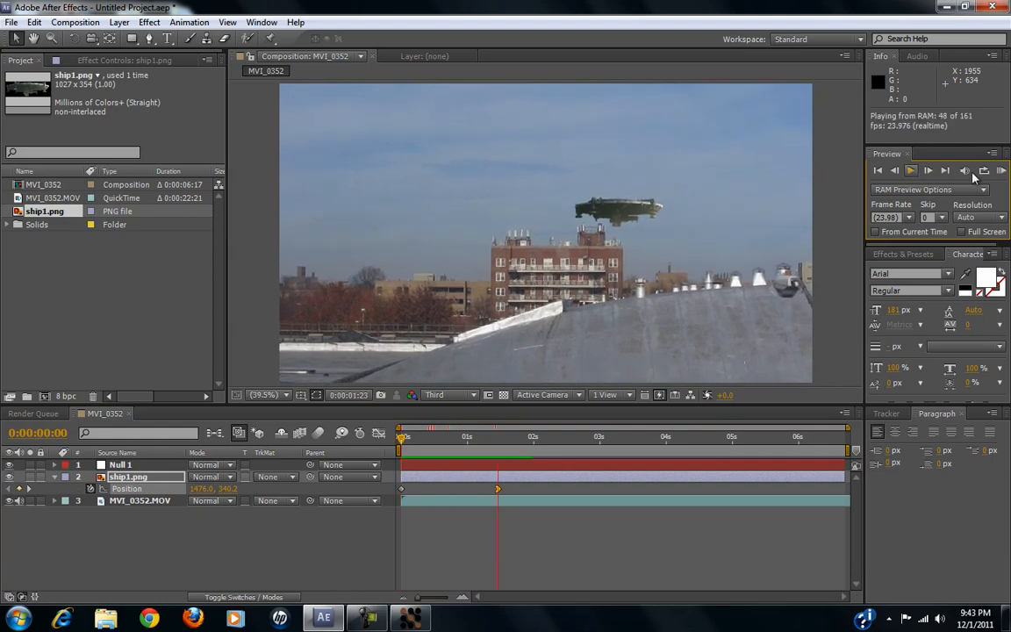
pyautogui.click(919, 174)
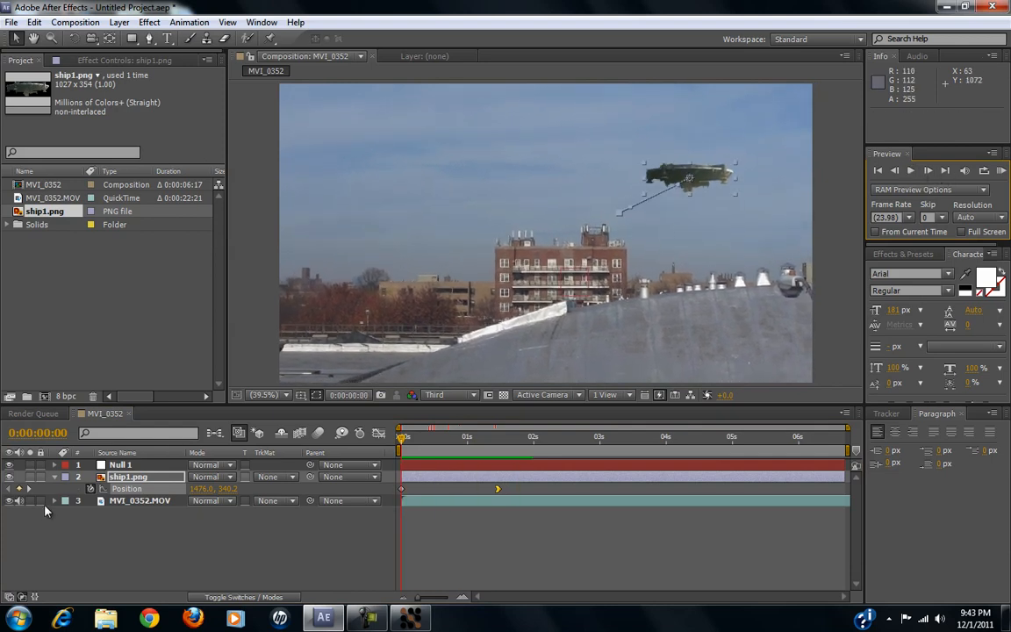
# Step: Mute the audio of the MVI_0352.MOV layer and briefly play the composition
pyautogui.click(19, 501)
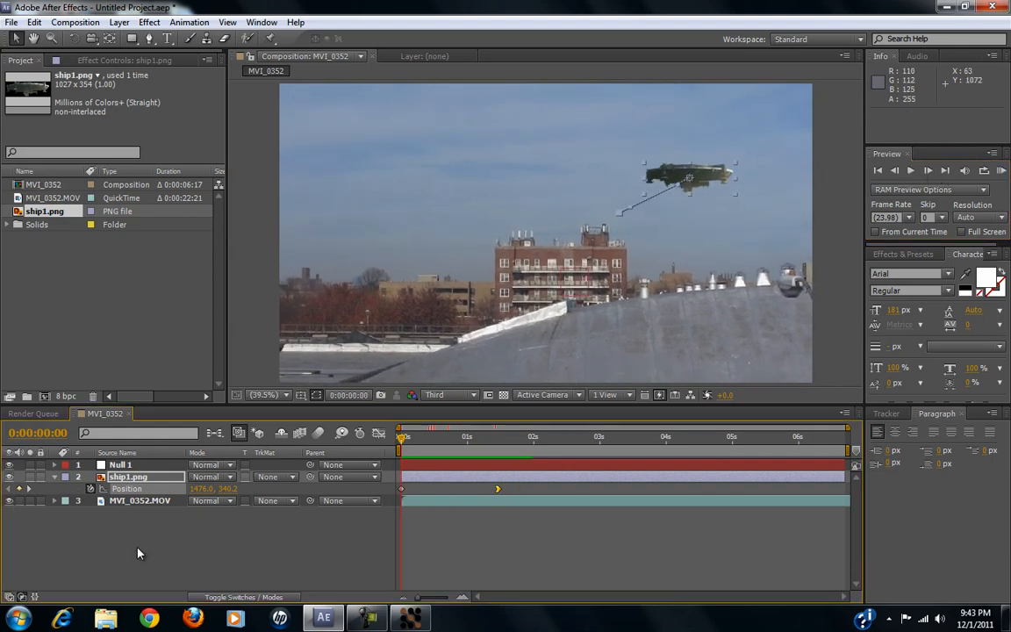
pyautogui.click(912, 173)
pyautogui.click(910, 175)
# Step: Shift the ship's second position keyframe to 0:00:03:23 and try a RAM preview from the first frame
pyautogui.moveTo(496, 492); pyautogui.dragTo(662, 483)
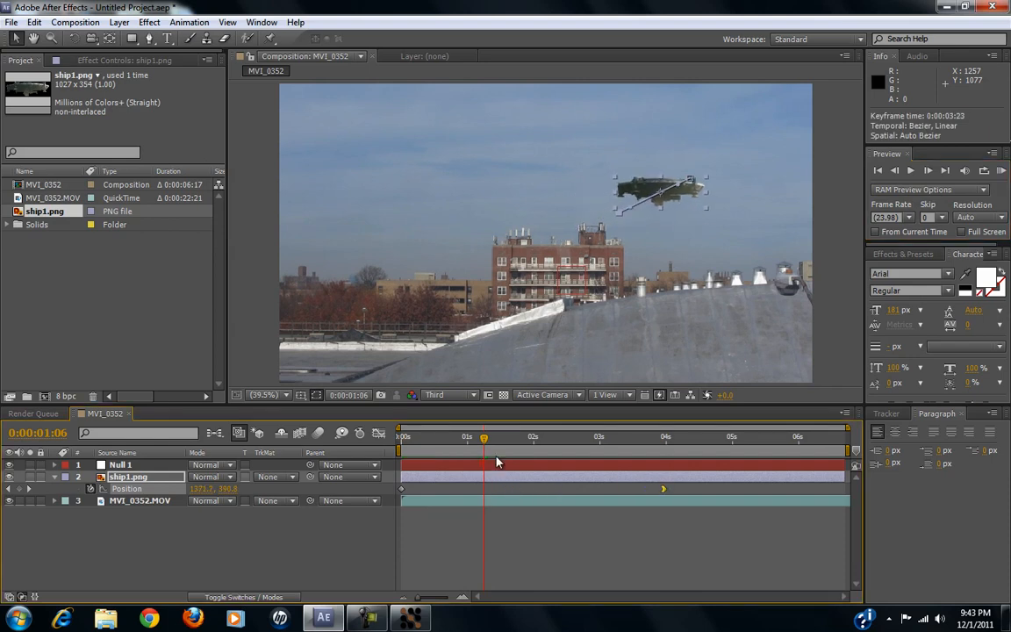
pyautogui.moveTo(489, 445); pyautogui.dragTo(665, 445)
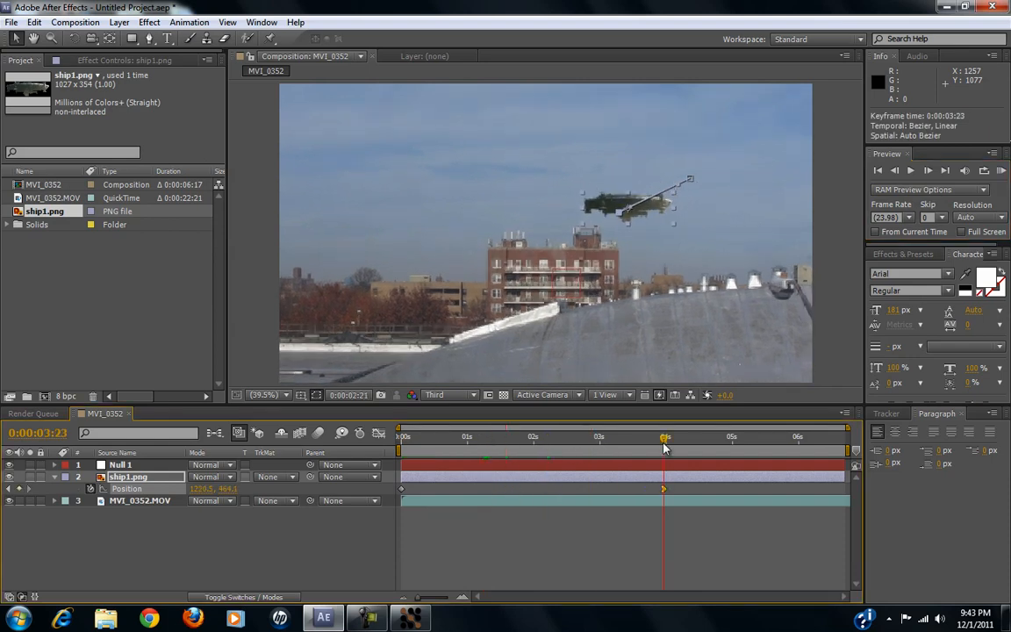
pyautogui.moveTo(443, 449); pyautogui.dragTo(350, 444)
pyautogui.click(1002, 170)
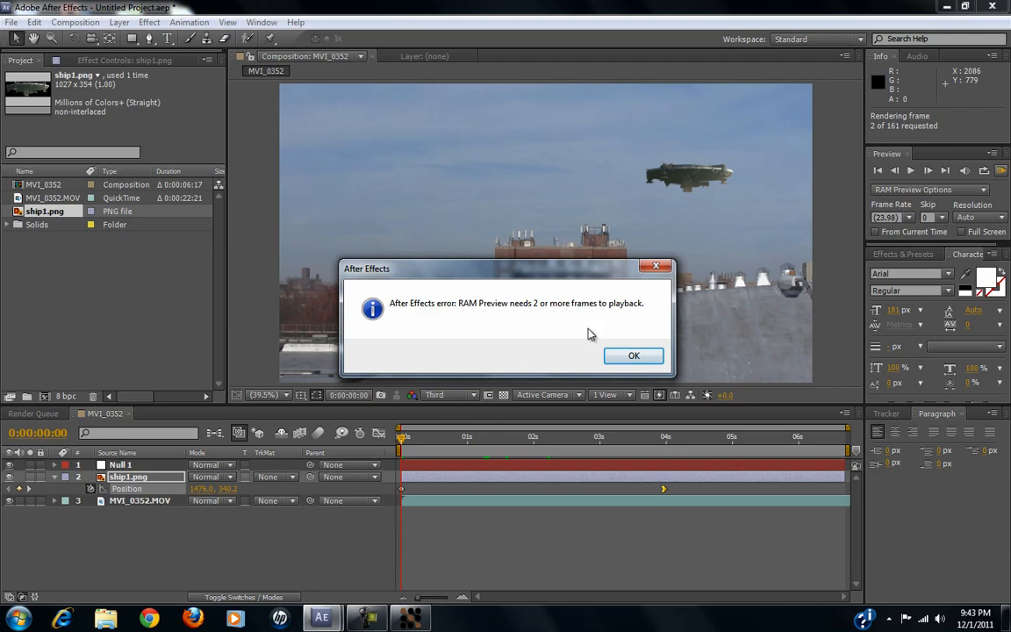
pyautogui.click(634, 355)
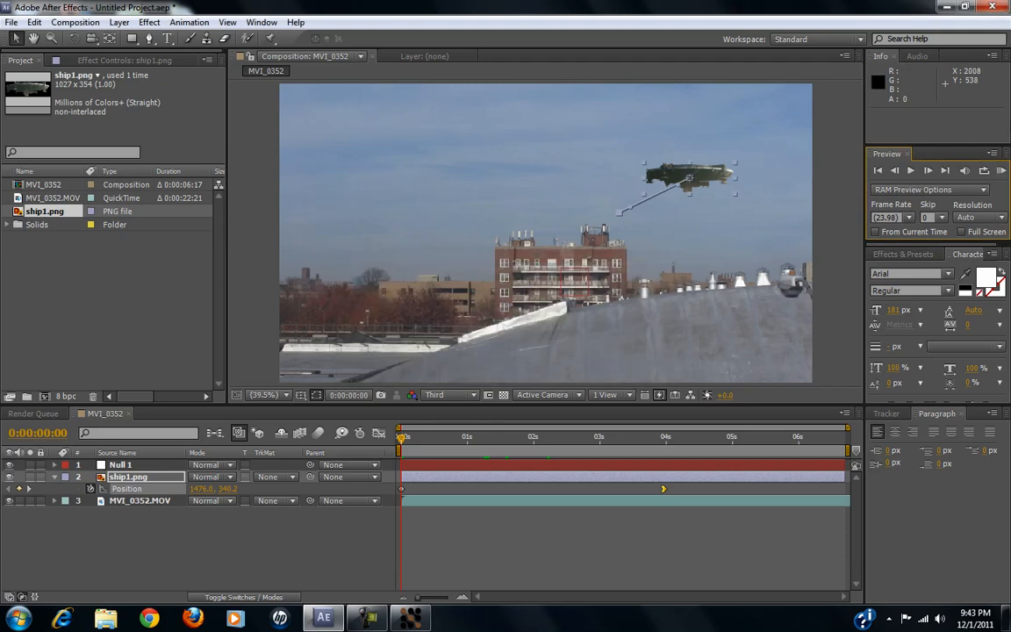
# Step: Retry the RAM preview, dismiss its message, move the current time to 0:00:00:03 and preview again
pyautogui.click(1004, 171)
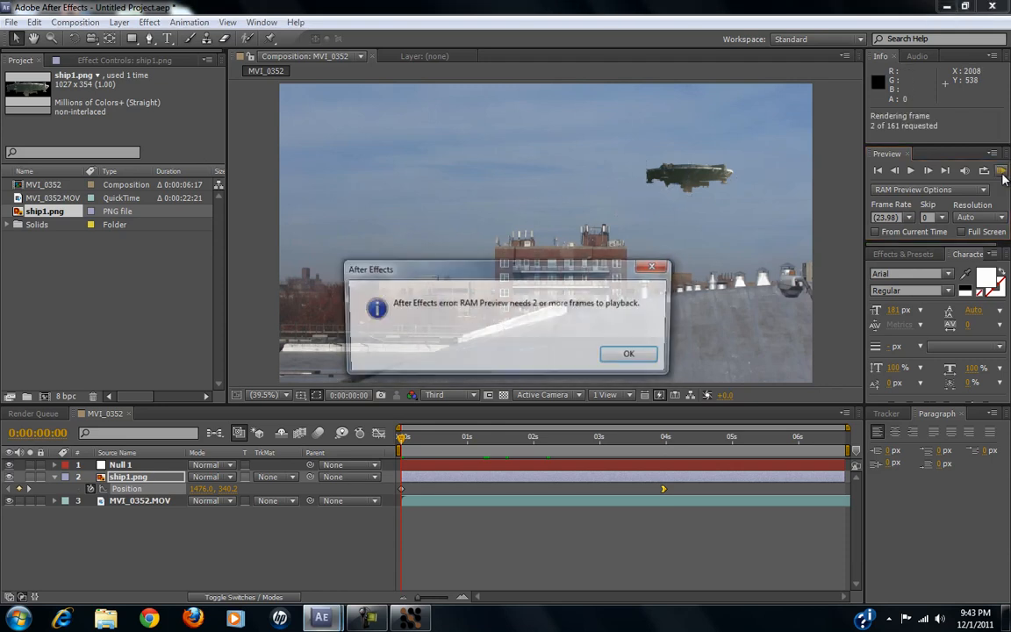
pyautogui.click(628, 357)
pyautogui.moveTo(408, 448)
pyautogui.mouseDown()
pyautogui.moveTo(467, 445)
pyautogui.moveTo(424, 448)
pyautogui.mouseUp()
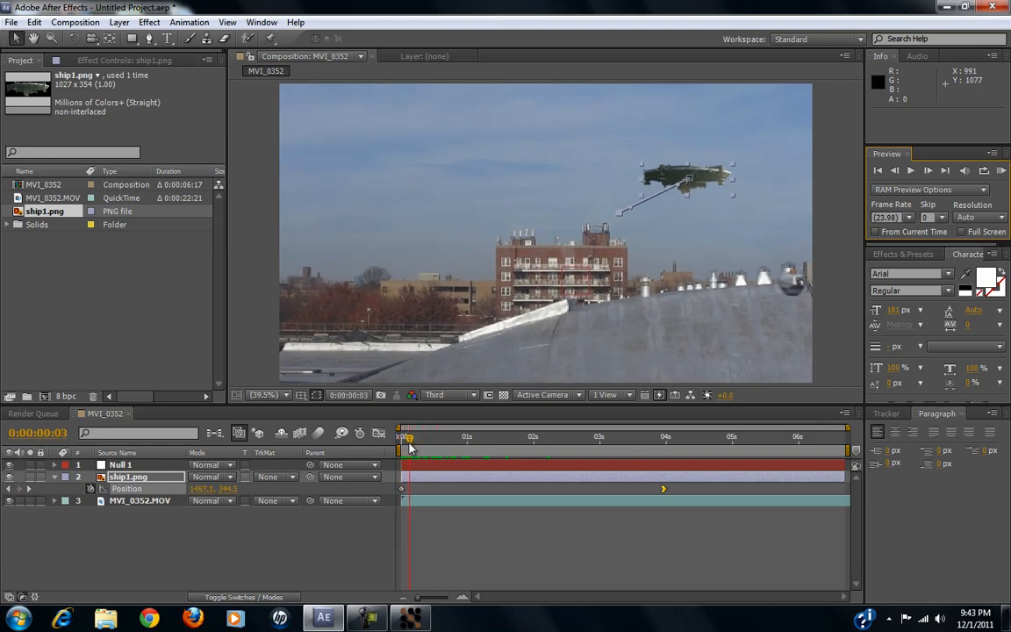
pyautogui.click(1000, 171)
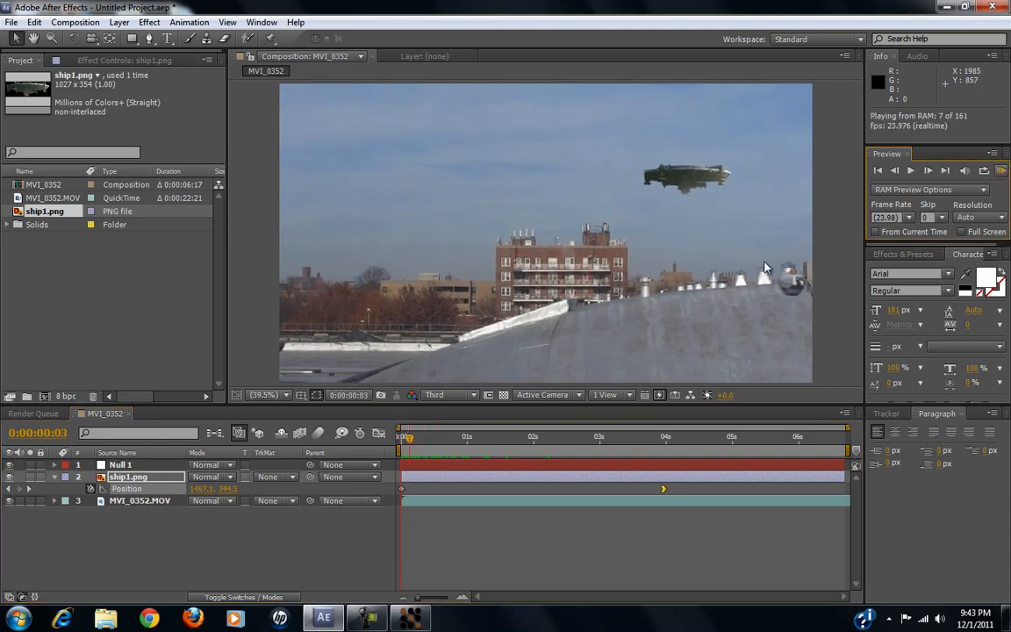
# Step: Play the composition, return to the first frame and run a RAM preview of the ship's animation
pyautogui.click(911, 171)
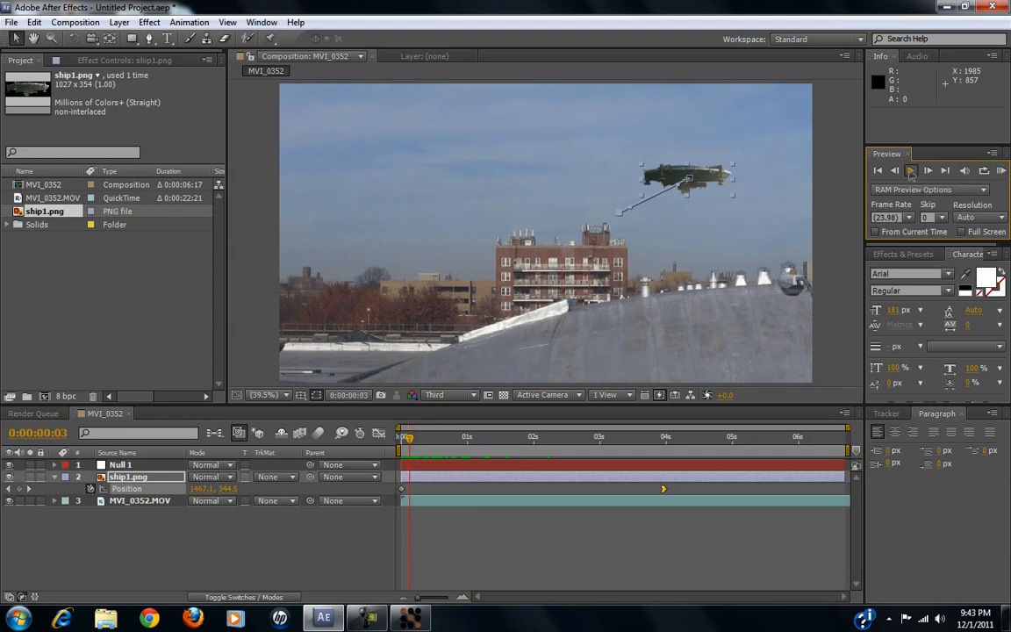
pyautogui.click(911, 171)
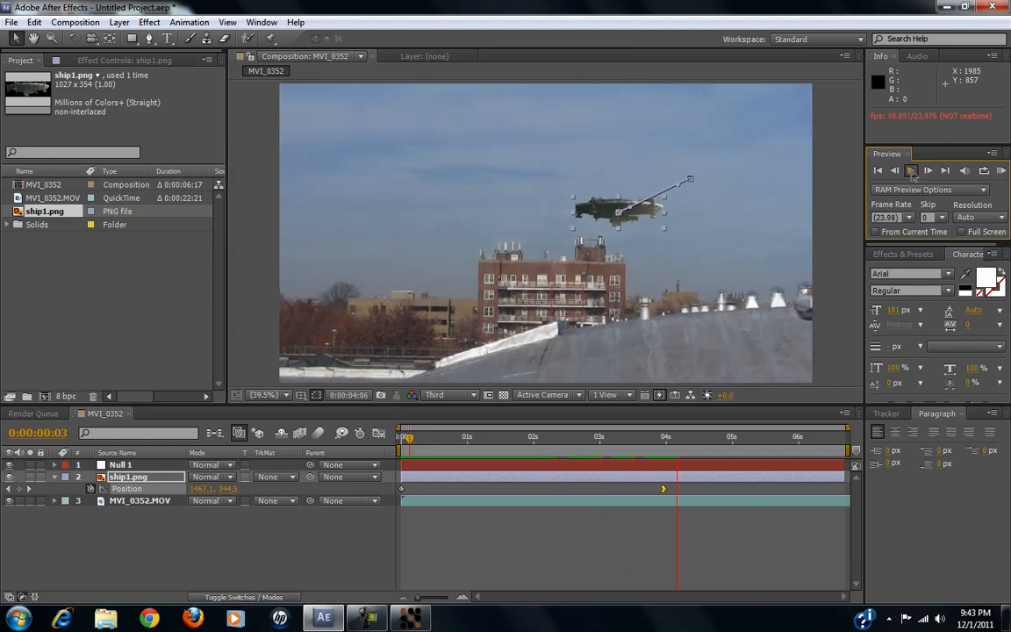
pyautogui.click(911, 171)
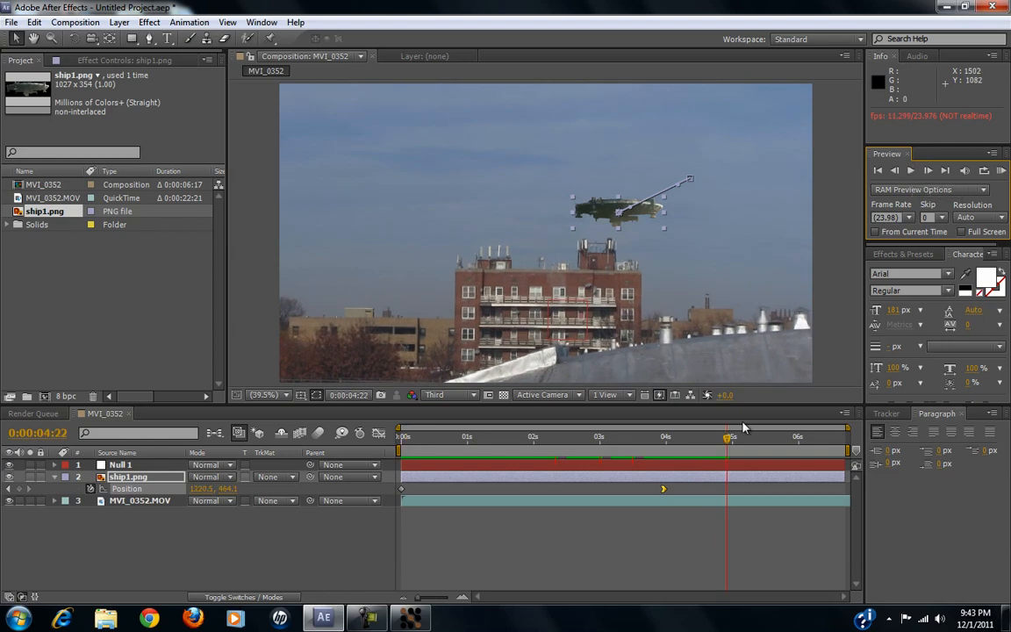
pyautogui.moveTo(691, 437); pyautogui.dragTo(300, 443)
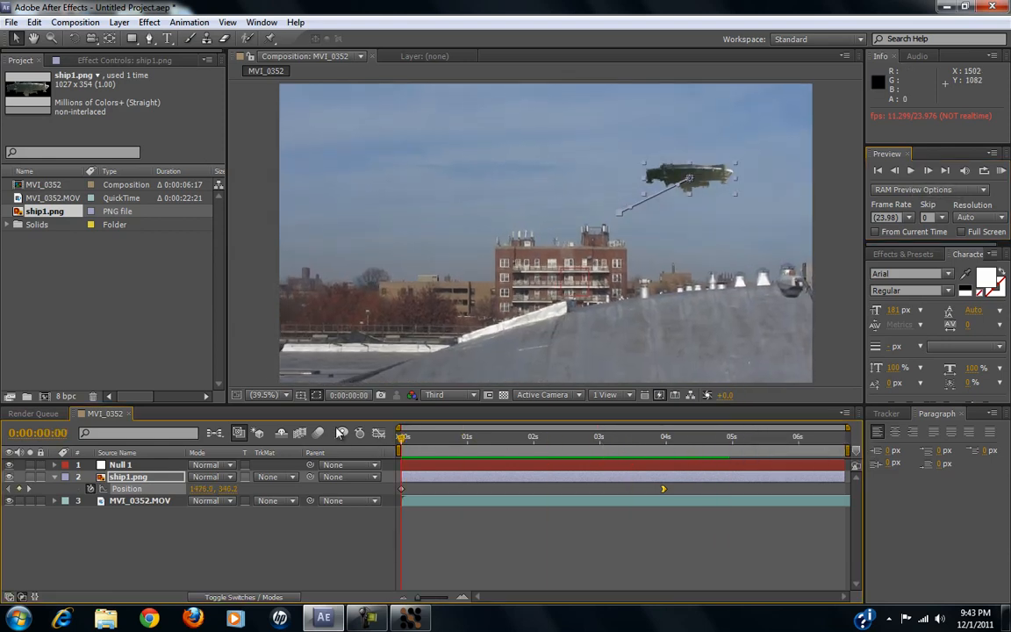
pyautogui.click(1002, 170)
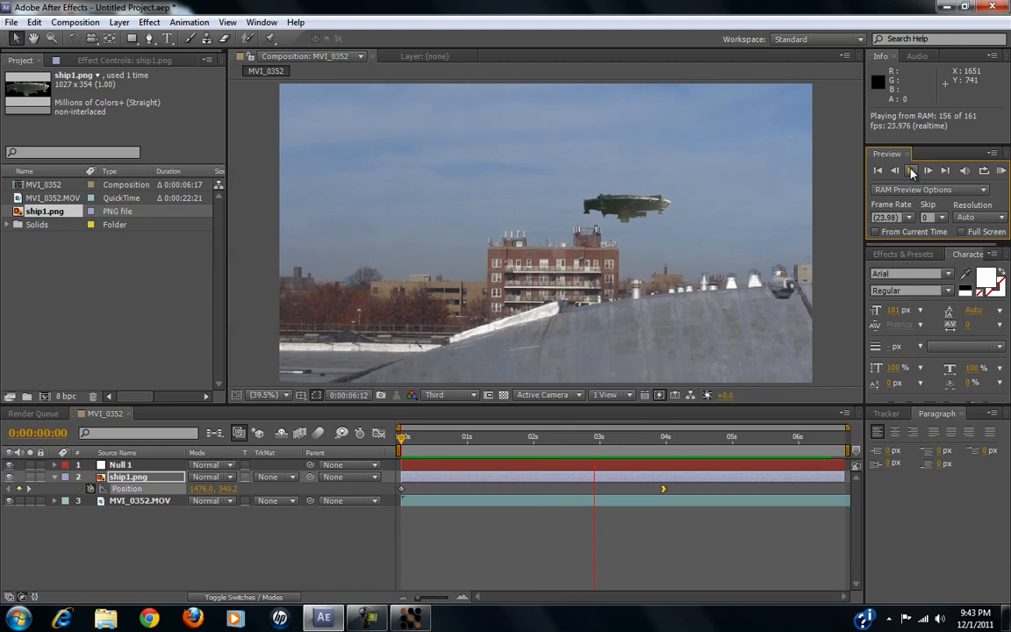
pyautogui.click(913, 173)
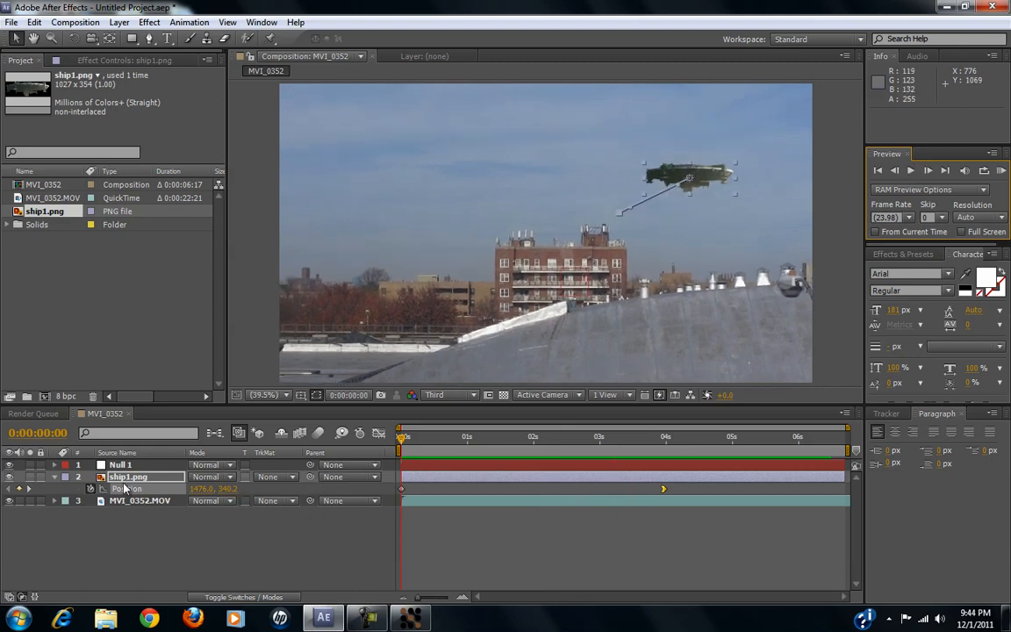
# Step: Pre-compose the ship1.png layer with all attributes moved into the new composition, and parent ship1.png Comp 1 to Null 1
pyautogui.click(132, 481)
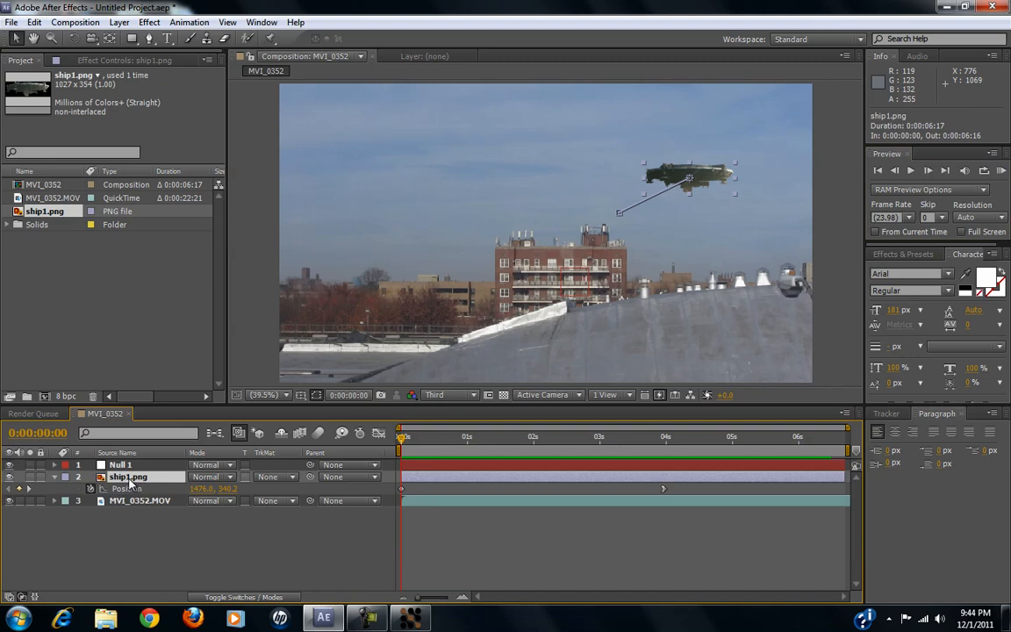
pyautogui.hotkey('ctrl', 'shift', 'c')
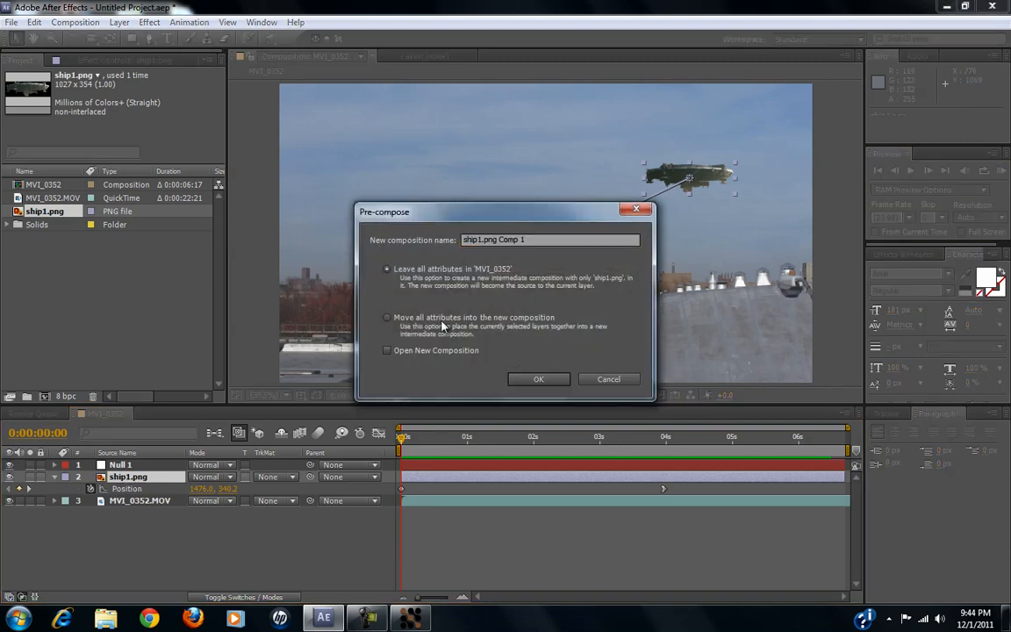
pyautogui.click(387, 318)
pyautogui.click(537, 379)
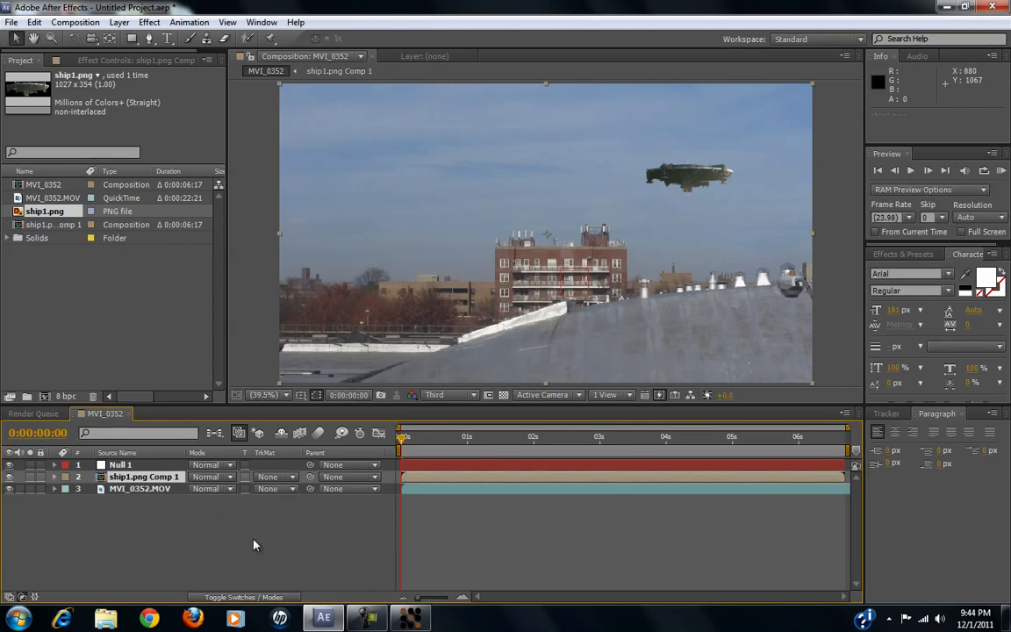
pyautogui.moveTo(309, 476); pyautogui.dragTo(120, 464)
# Step: Play the composition with the parented ship, return to the first frame and play it again
pyautogui.click(911, 172)
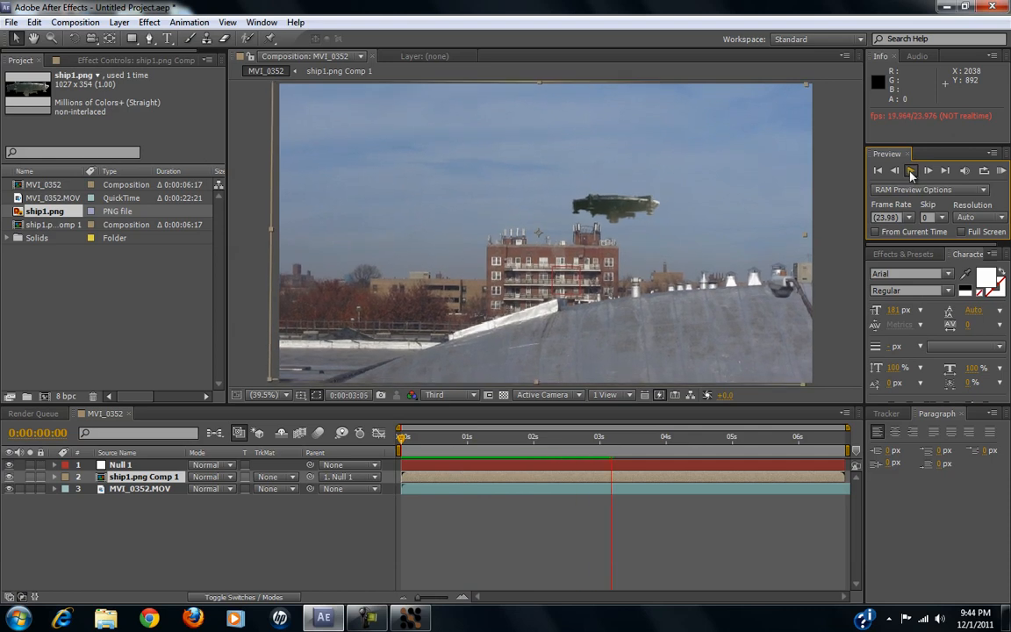
pyautogui.click(910, 173)
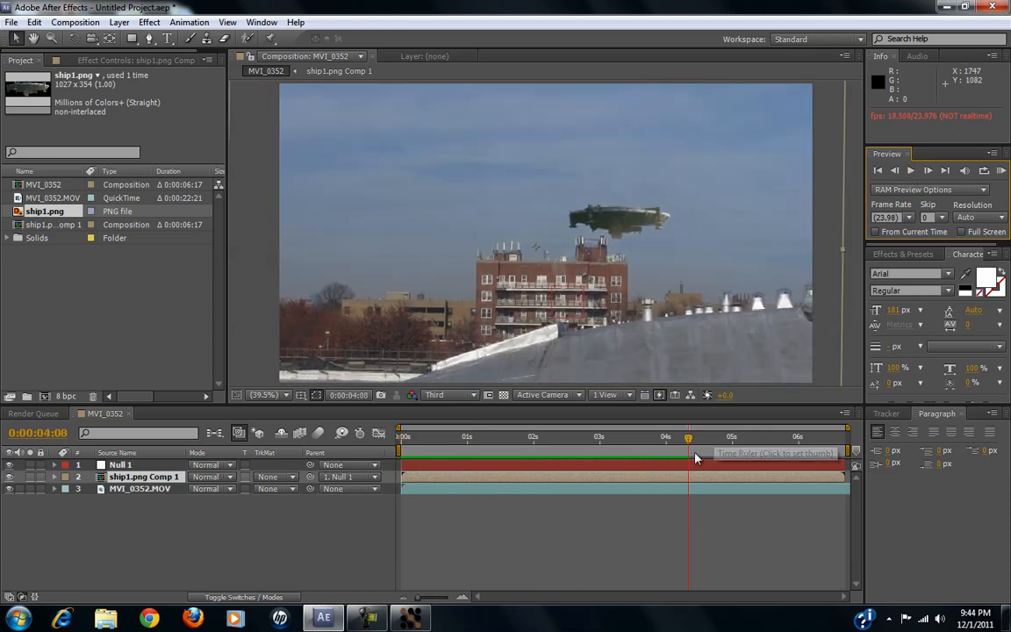
pyautogui.moveTo(688, 443); pyautogui.dragTo(286, 440)
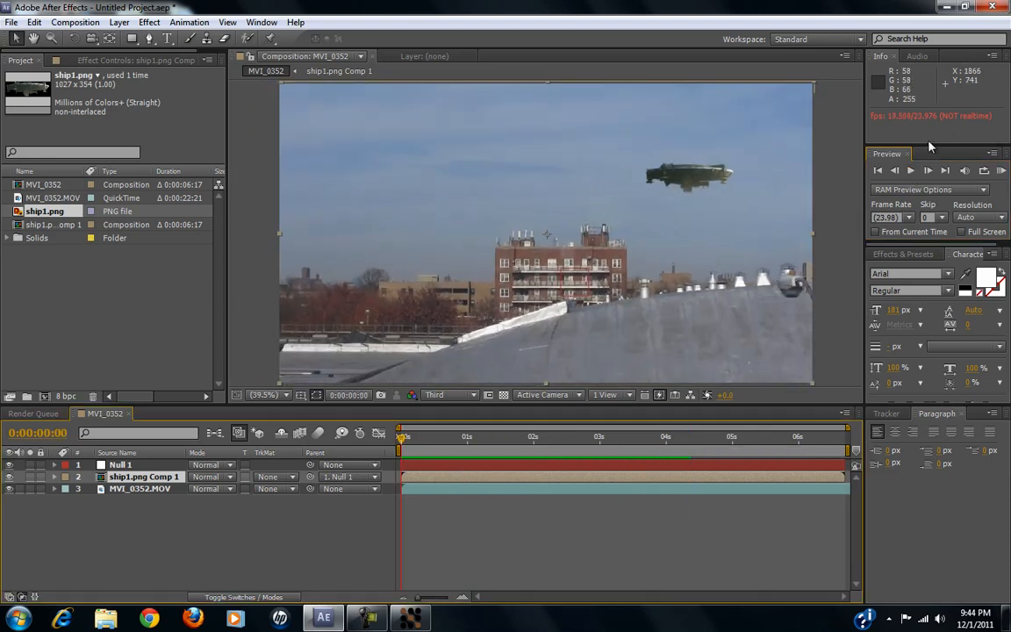
pyautogui.click(913, 172)
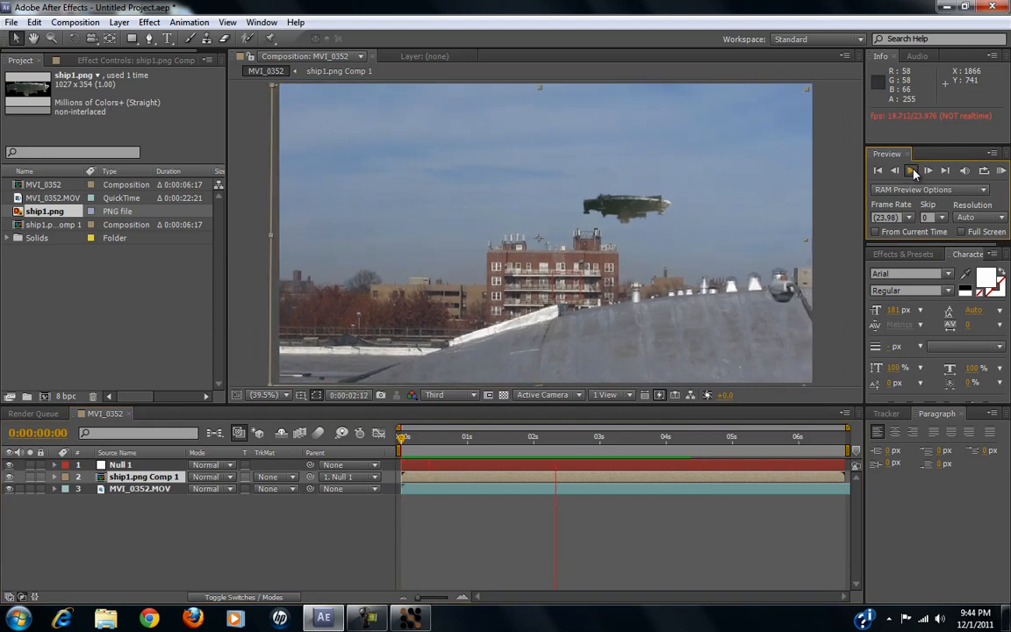
pyautogui.click(914, 173)
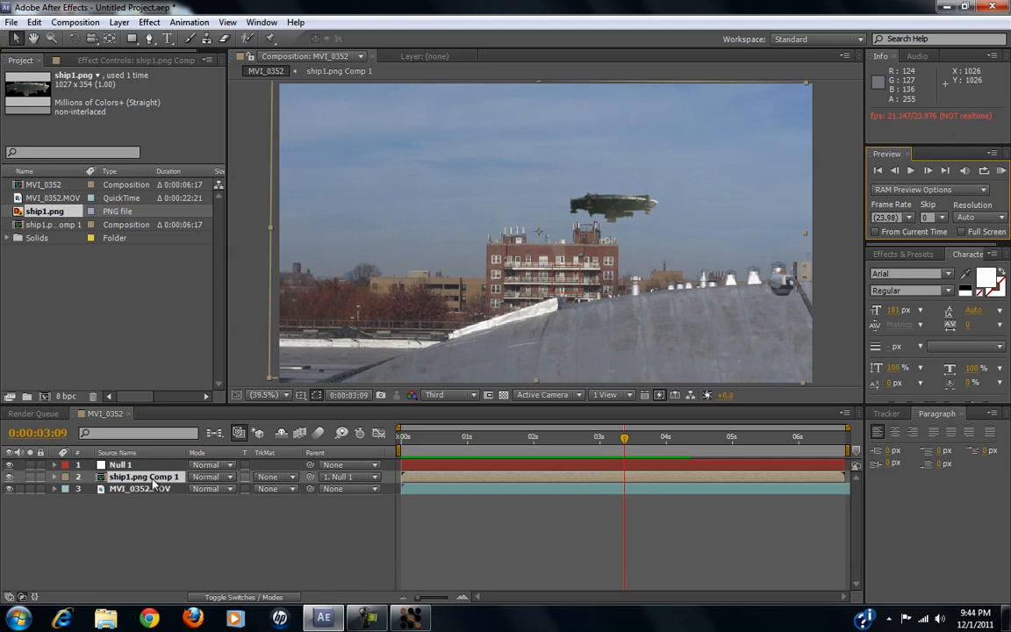
# Step: Open ship1.png Comp 1 and, at the first frame, move the ship to about 1384.9, 370.5
pyautogui.click(123, 478)
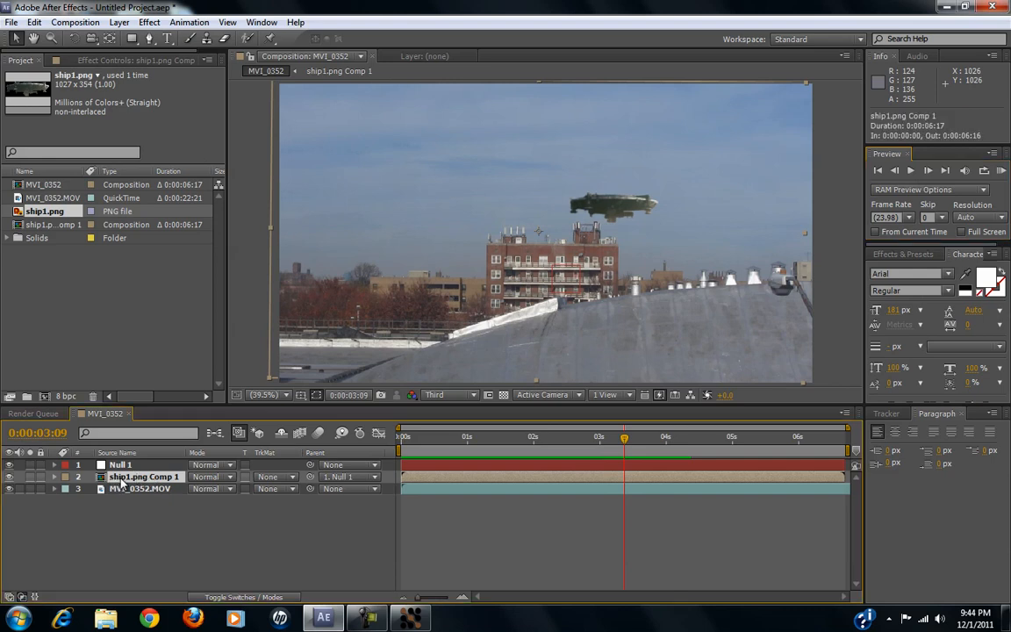
pyautogui.doubleClick(123, 479)
pyautogui.click(130, 466)
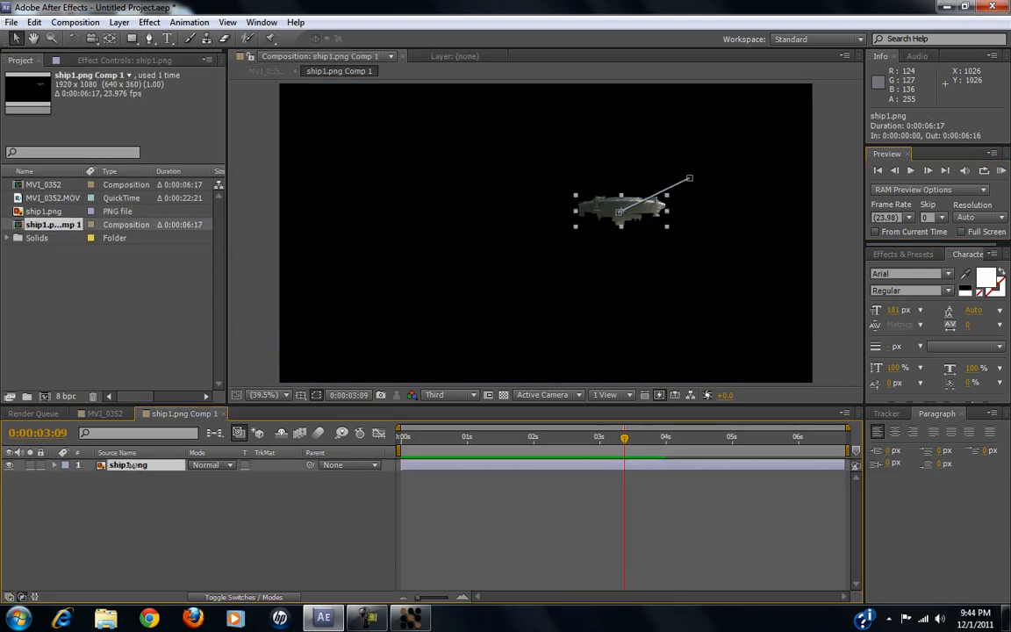
pyautogui.moveTo(627, 452); pyautogui.dragTo(276, 453)
pyautogui.moveTo(705, 186); pyautogui.dragTo(680, 190)
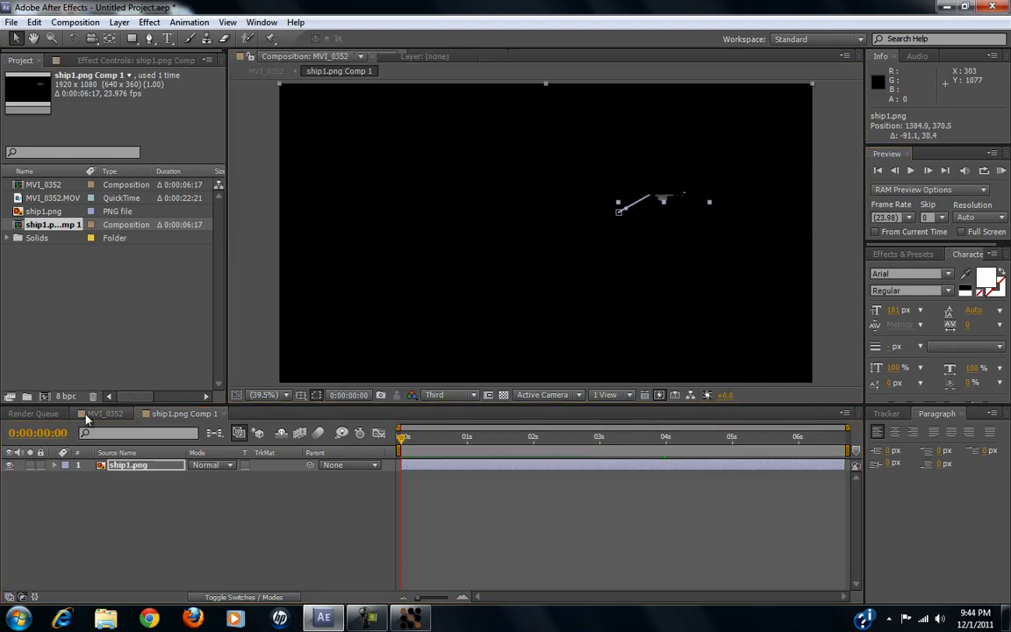
# Step: Switch back to the MVI_0352 composition and run a RAM preview from the first frame
pyautogui.click(101, 413)
pyautogui.moveTo(404, 445); pyautogui.dragTo(350, 446)
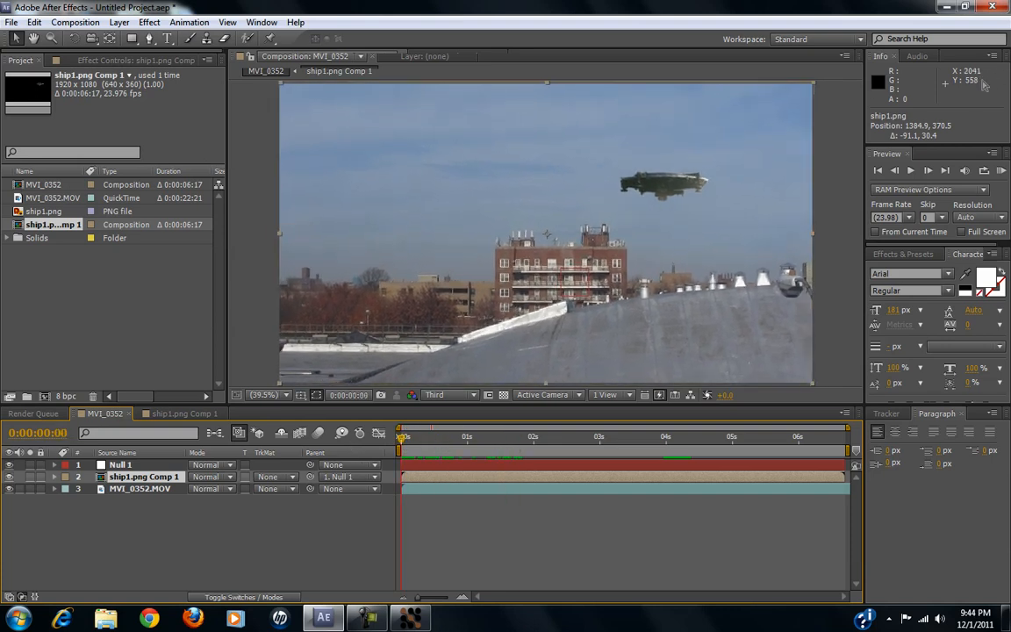
pyautogui.click(1005, 172)
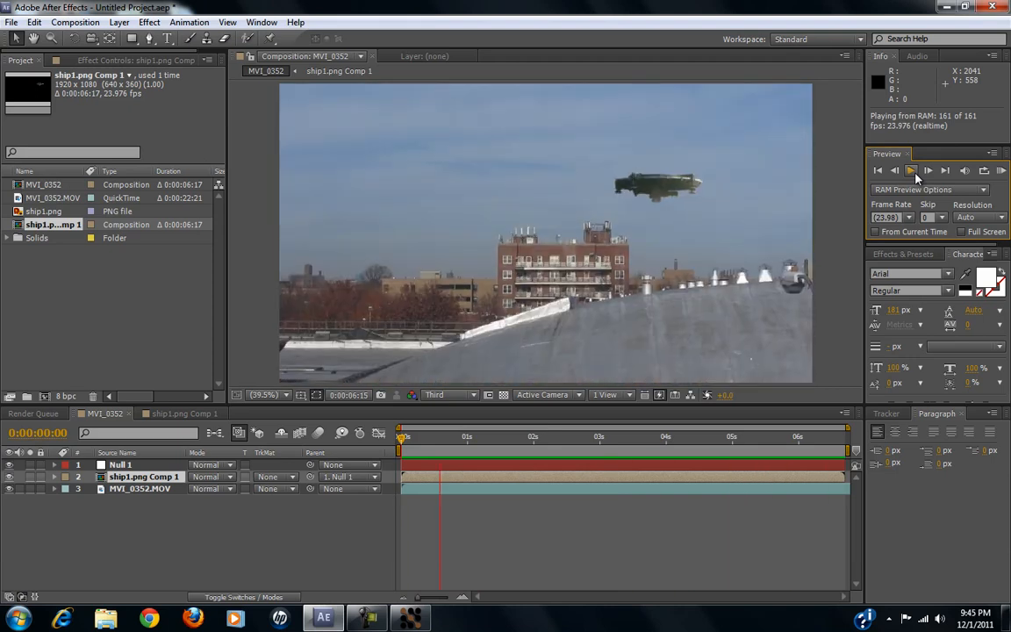
pyautogui.click(914, 173)
pyautogui.moveTo(401, 440); pyautogui.dragTo(143, 503)
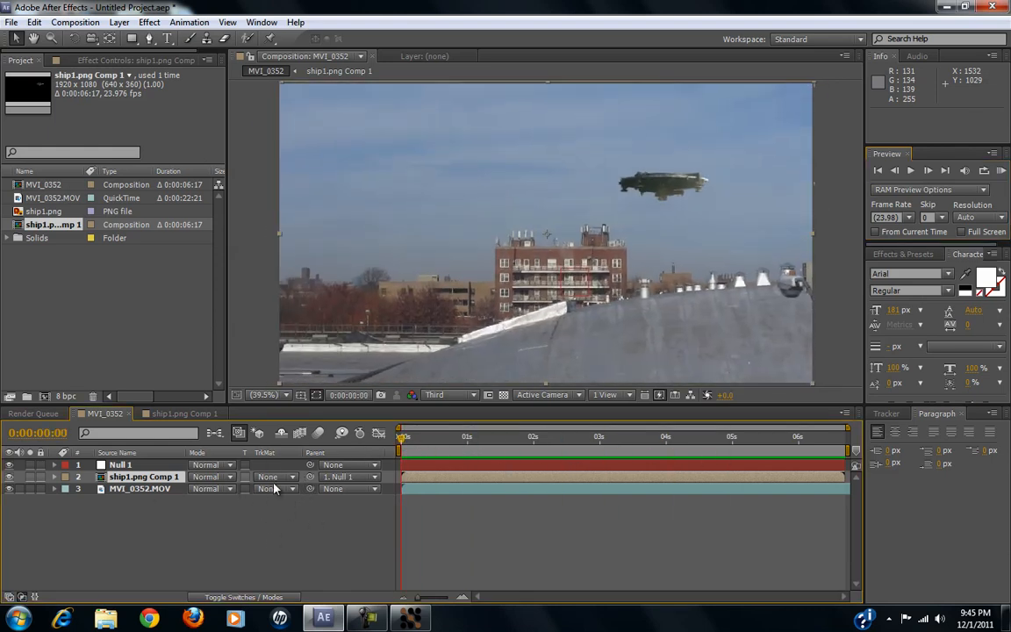
# Step: In ship1.png Comp 1, enable motion blur for the ship1.png layer and for the composition
pyautogui.click(169, 414)
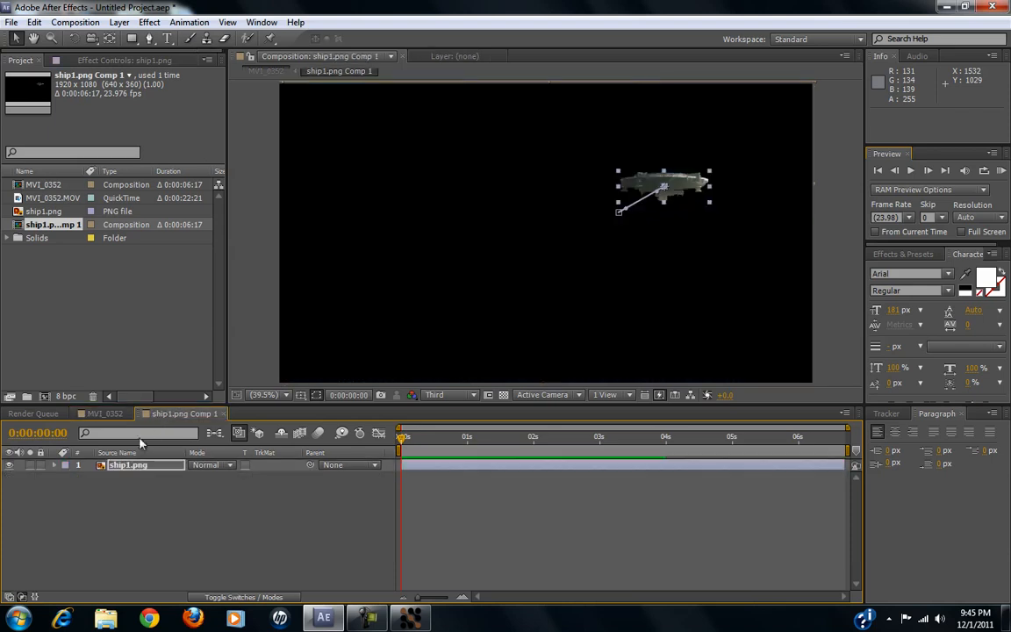
pyautogui.click(263, 597)
pyautogui.click(268, 465)
pyautogui.click(267, 466)
pyautogui.click(247, 466)
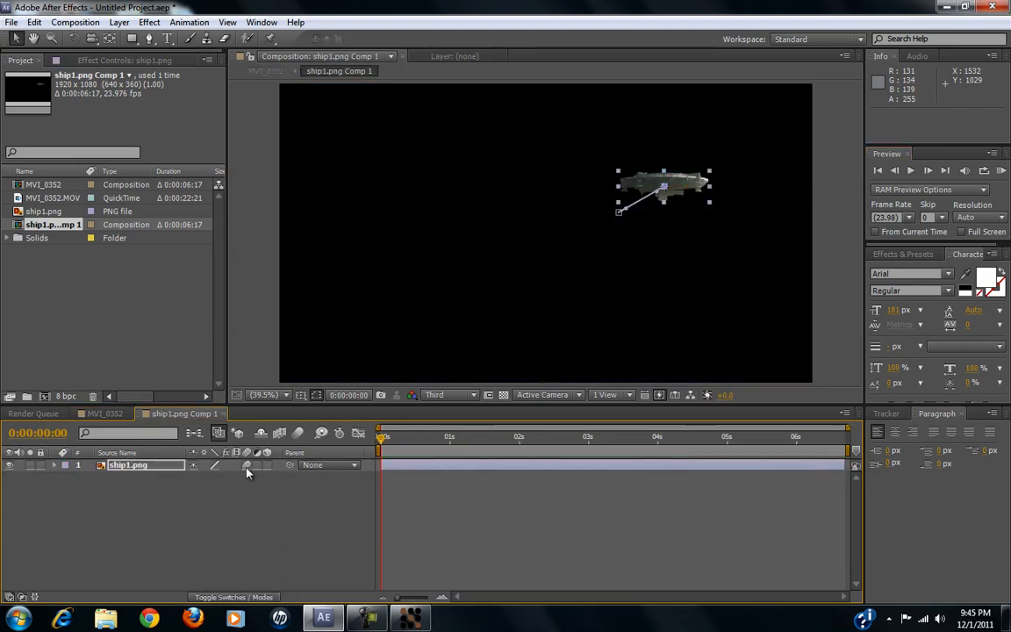
pyautogui.click(297, 436)
# Step: Turn on Collapse Transformations for the ship1.png Comp 1 layer in MVI_0352 and scrub the opening frames
pyautogui.click(106, 414)
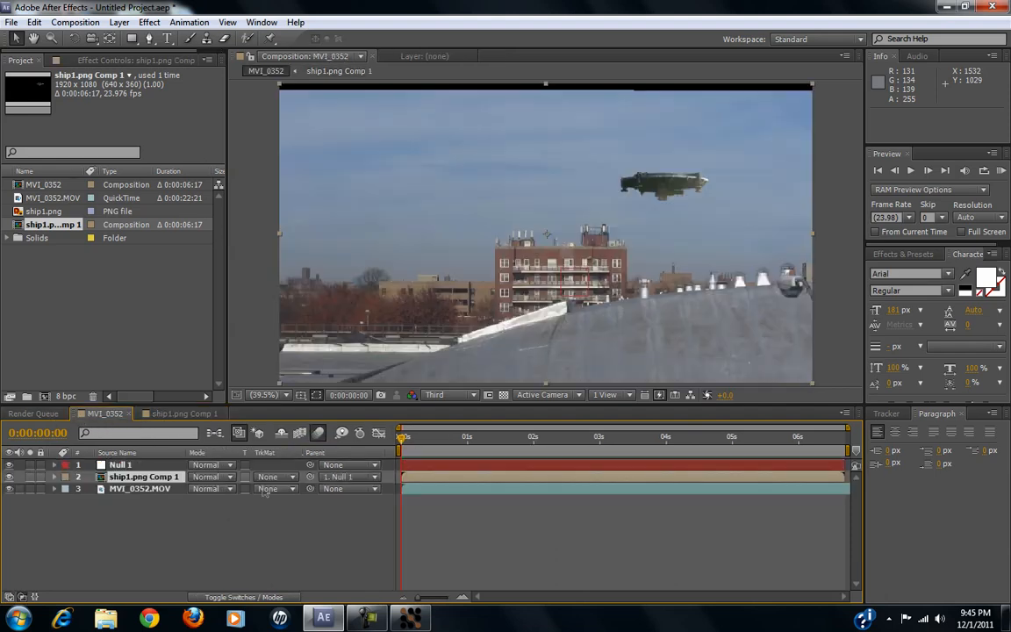
pyautogui.click(256, 595)
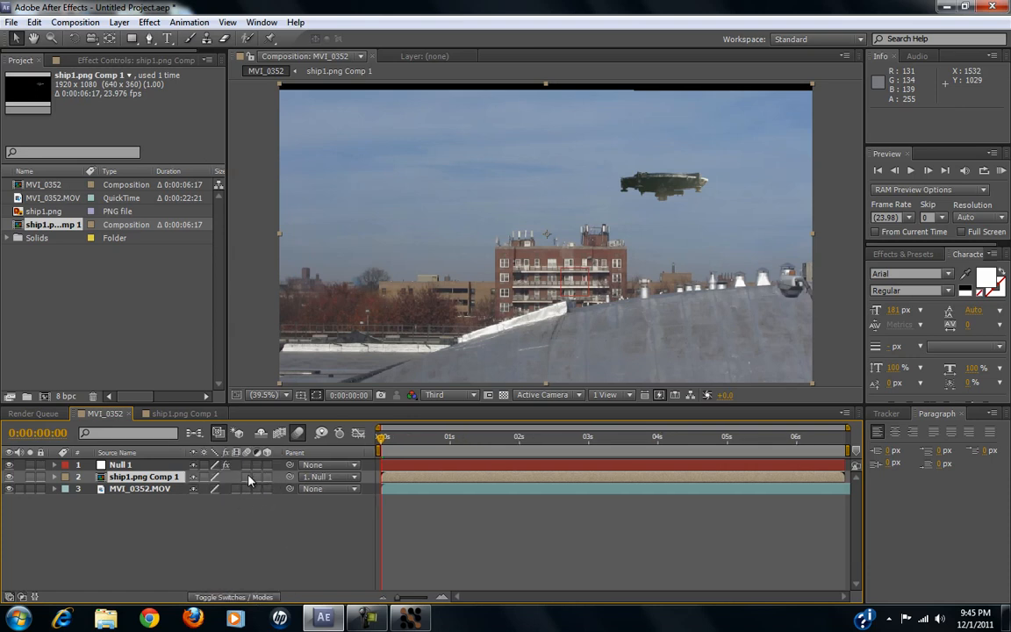
pyautogui.click(204, 476)
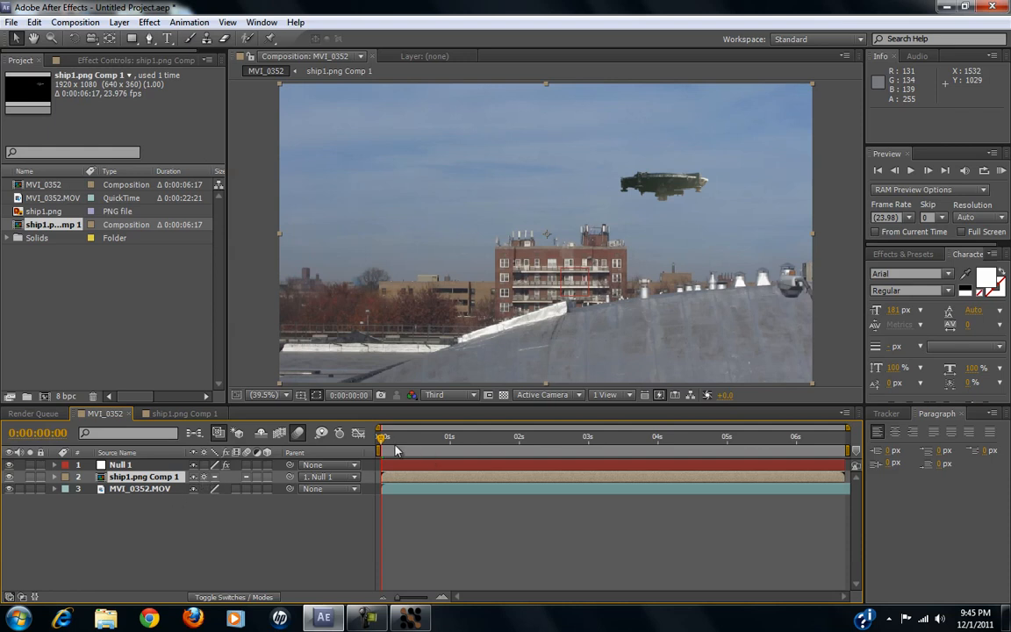
pyautogui.moveTo(383, 442); pyautogui.dragTo(319, 458)
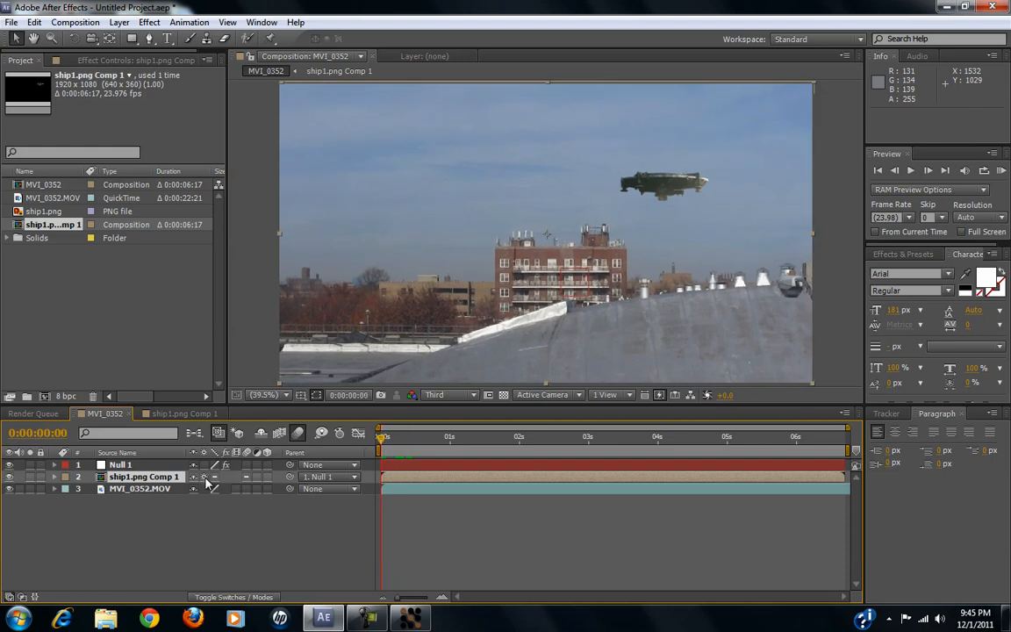
pyautogui.click(182, 413)
pyautogui.click(316, 465)
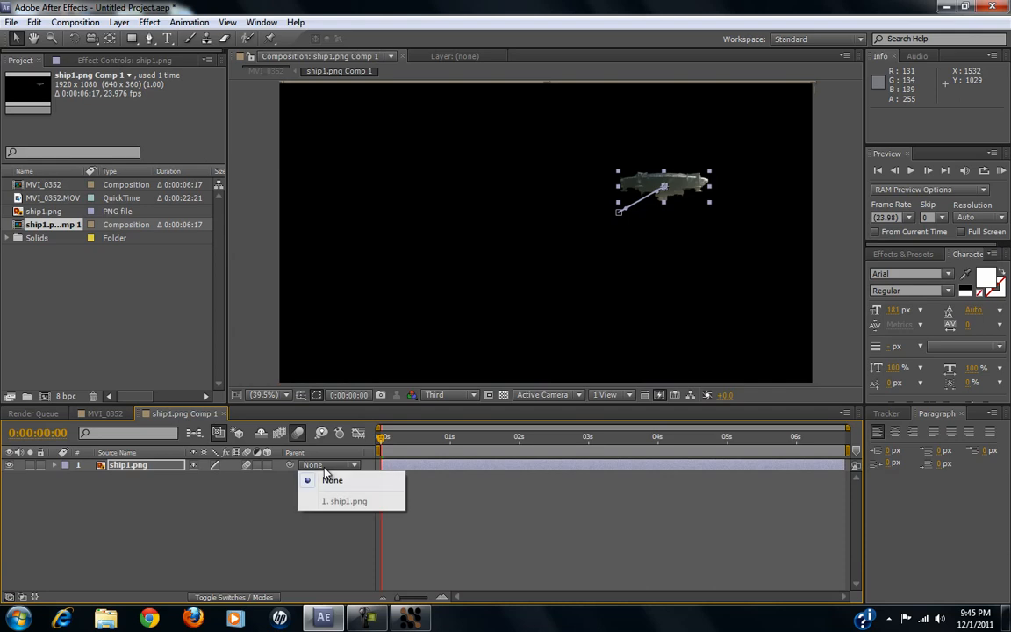
pyautogui.click(272, 507)
pyautogui.click(249, 597)
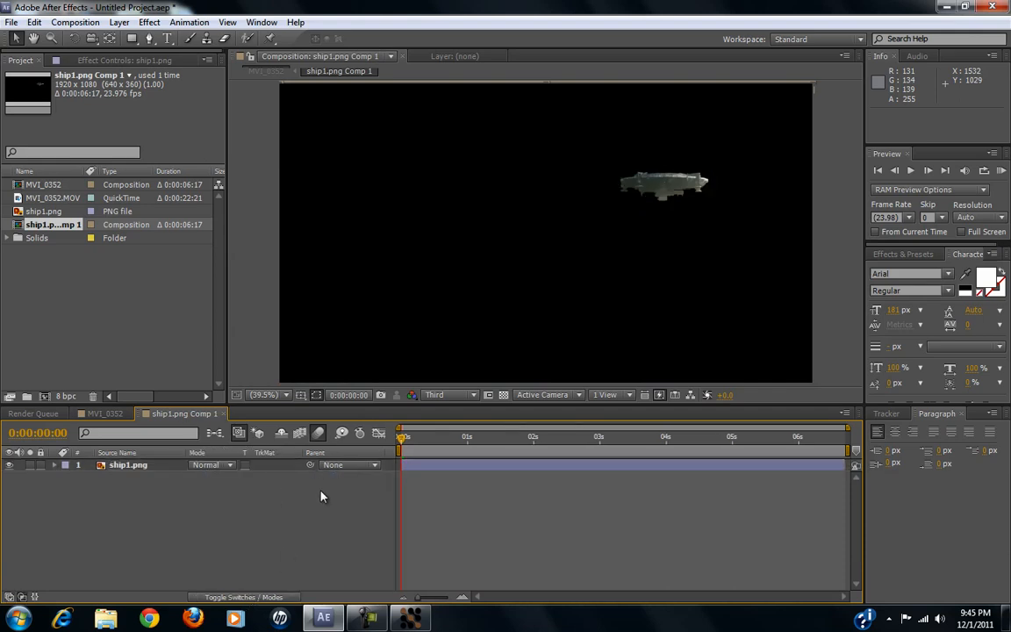
pyautogui.click(210, 465)
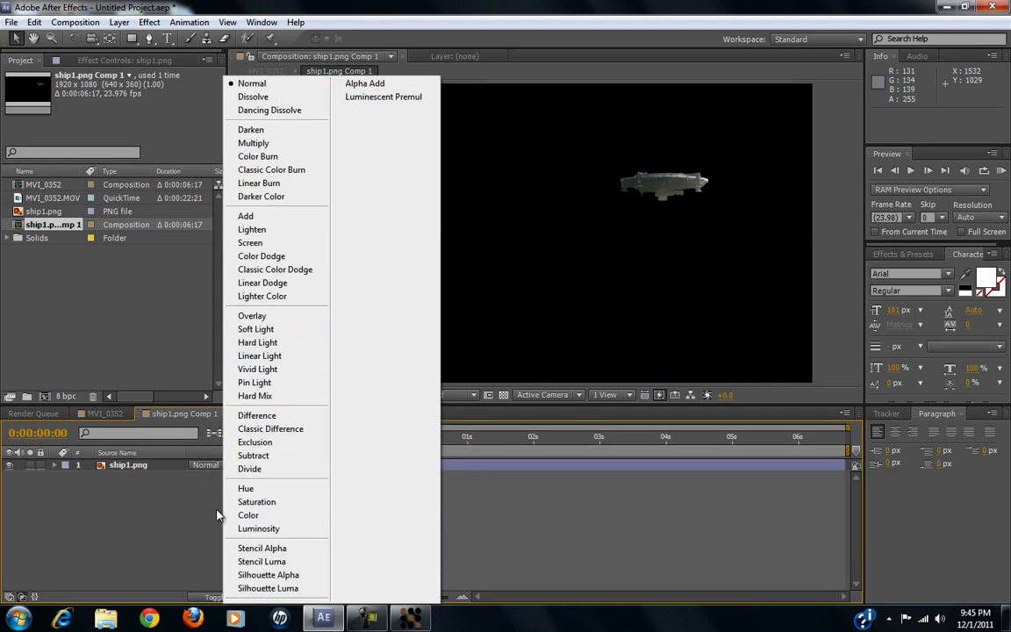
pyautogui.click(227, 509)
# Step: Scrub the MVI_0352 composition to 0:00:06:05 to inspect the ship up close, and return to the first frame
pyautogui.click(104, 414)
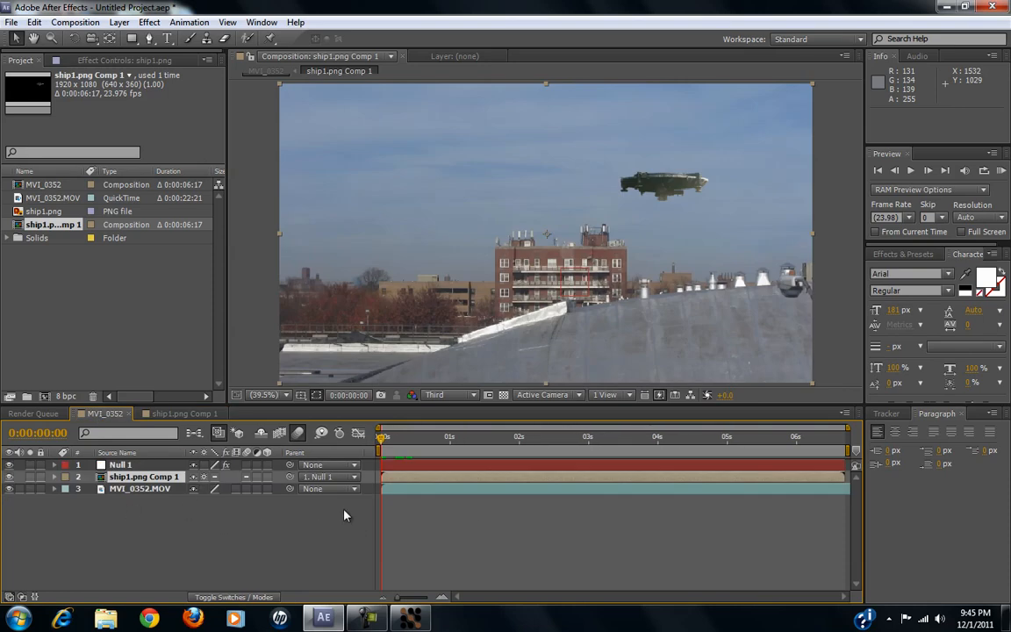
pyautogui.moveTo(379, 442); pyautogui.dragTo(812, 478)
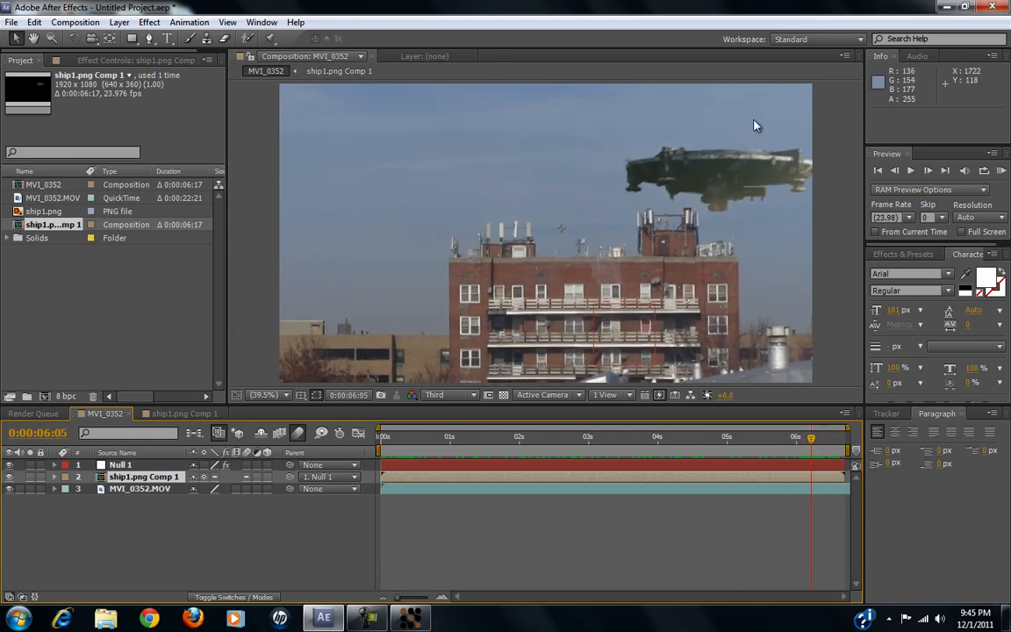
pyautogui.moveTo(814, 453); pyautogui.dragTo(285, 471)
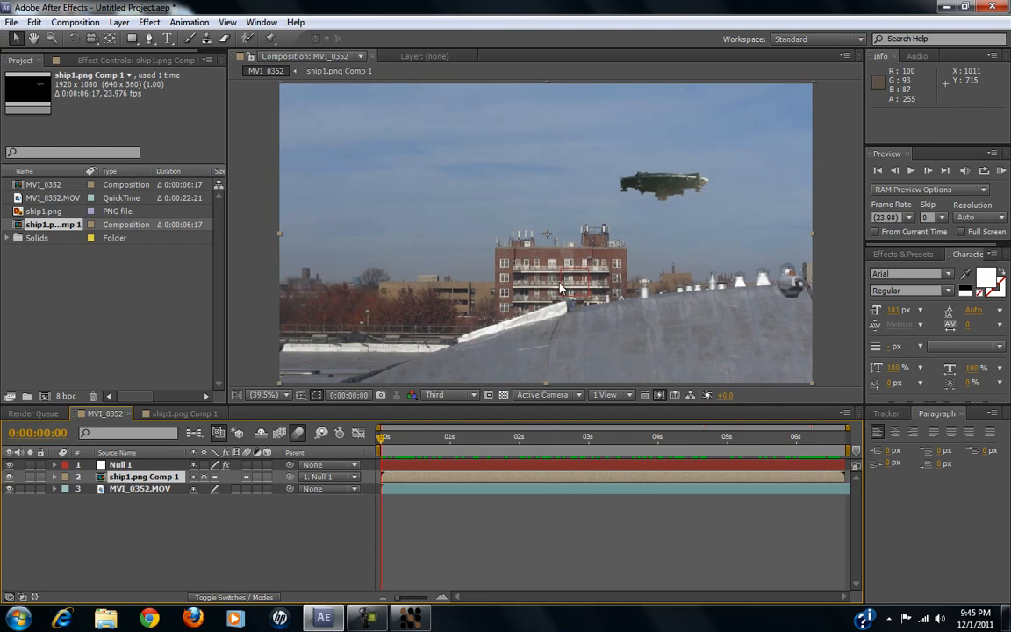
# Step: Apply the Curves effect to the MVI_0352.MOV layer and bend its RGB curve into an S with lower shadows and raised highlights
pyautogui.click(121, 553)
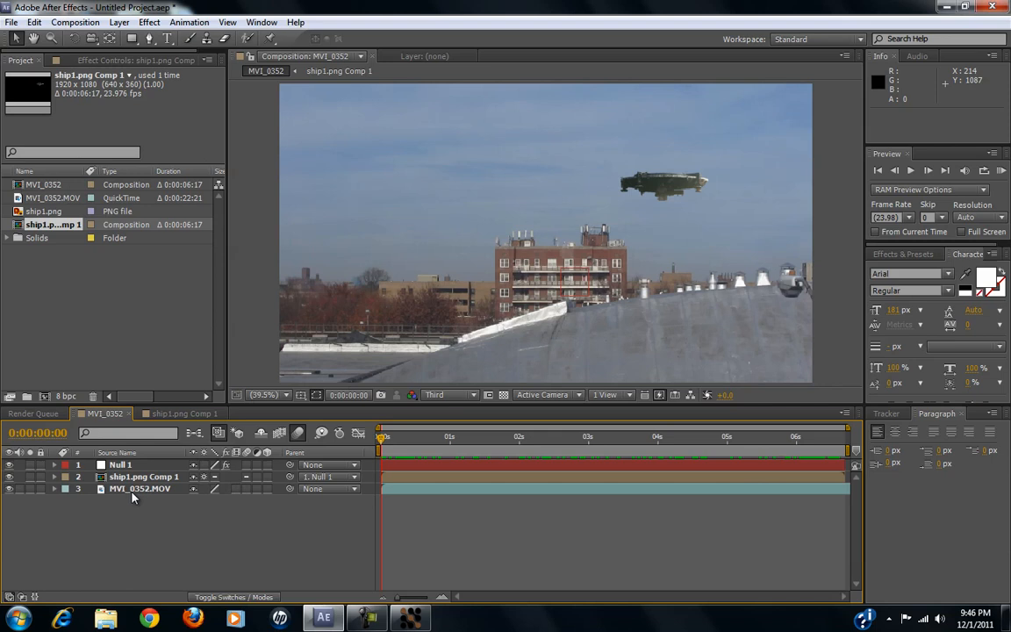
pyautogui.click(904, 255)
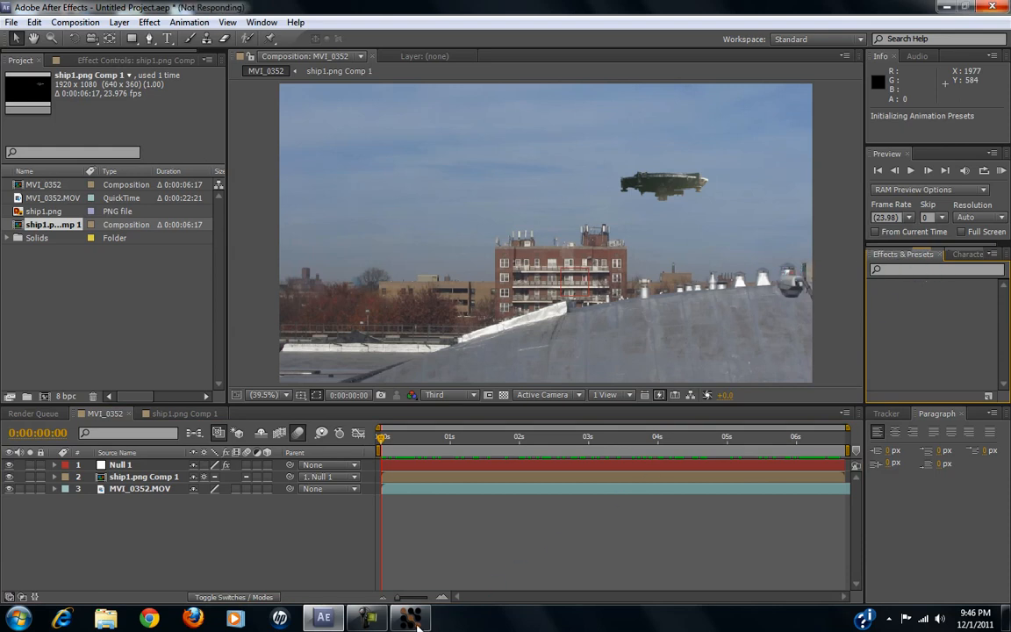
pyautogui.moveTo(369, 618)
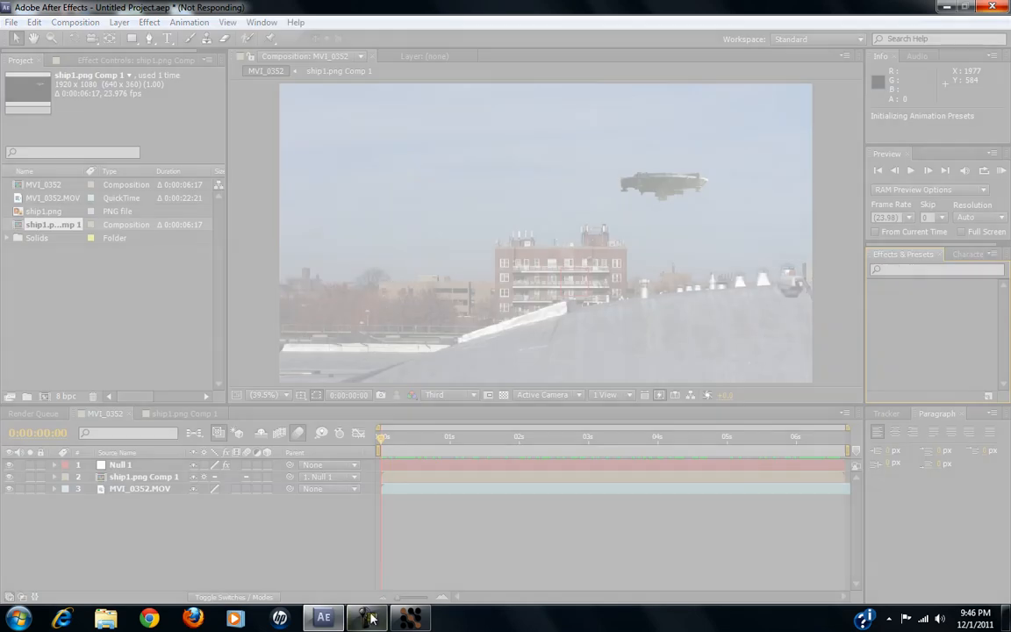
pyautogui.click(371, 619)
pyautogui.click(934, 272)
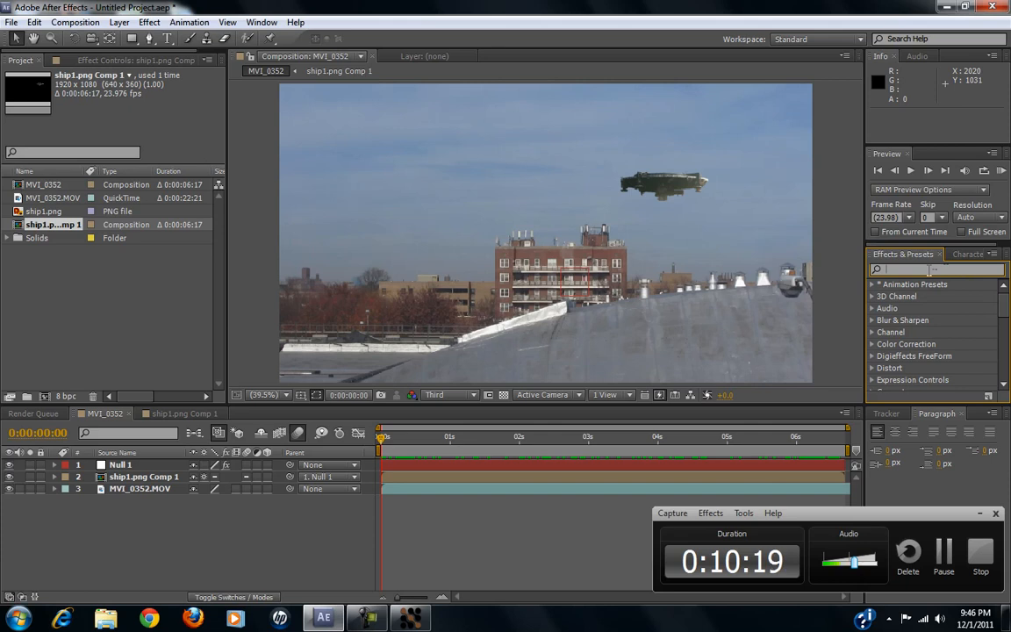
pyautogui.click(980, 514)
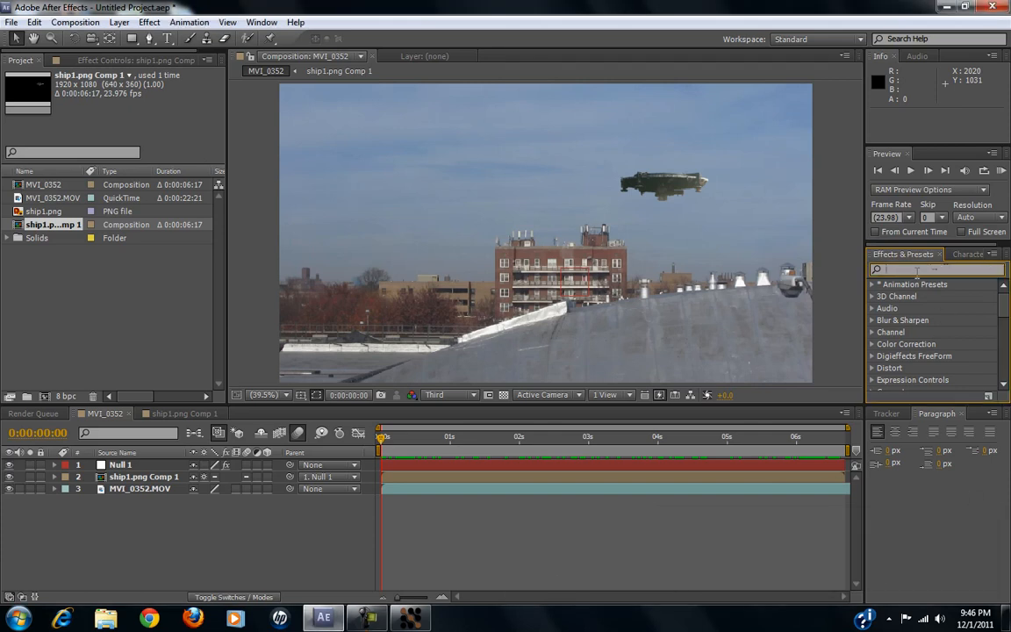
pyautogui.write('curves')
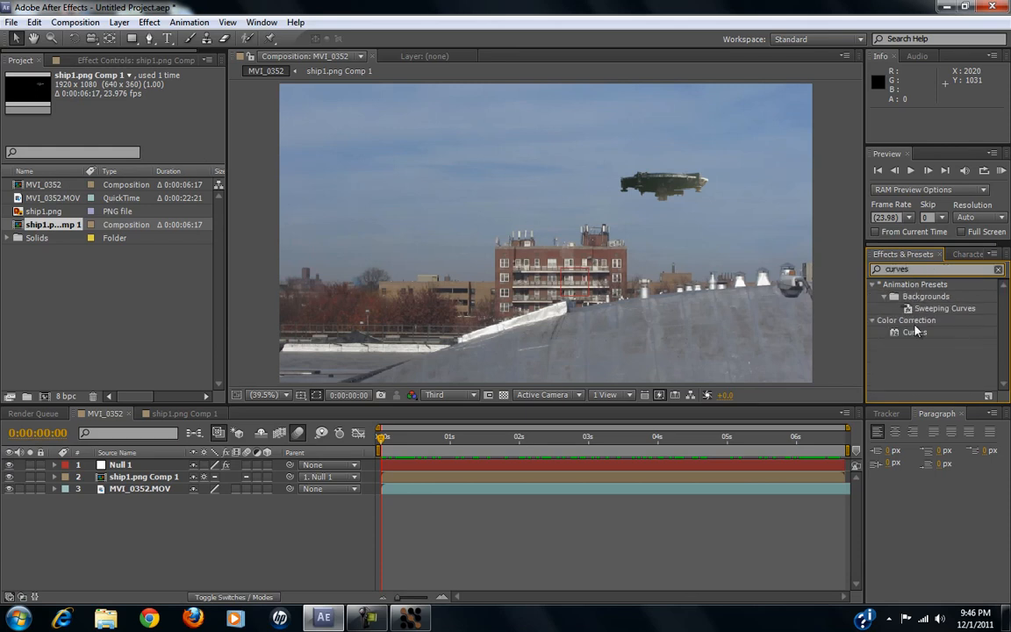
pyautogui.moveTo(911, 341); pyautogui.dragTo(136, 492)
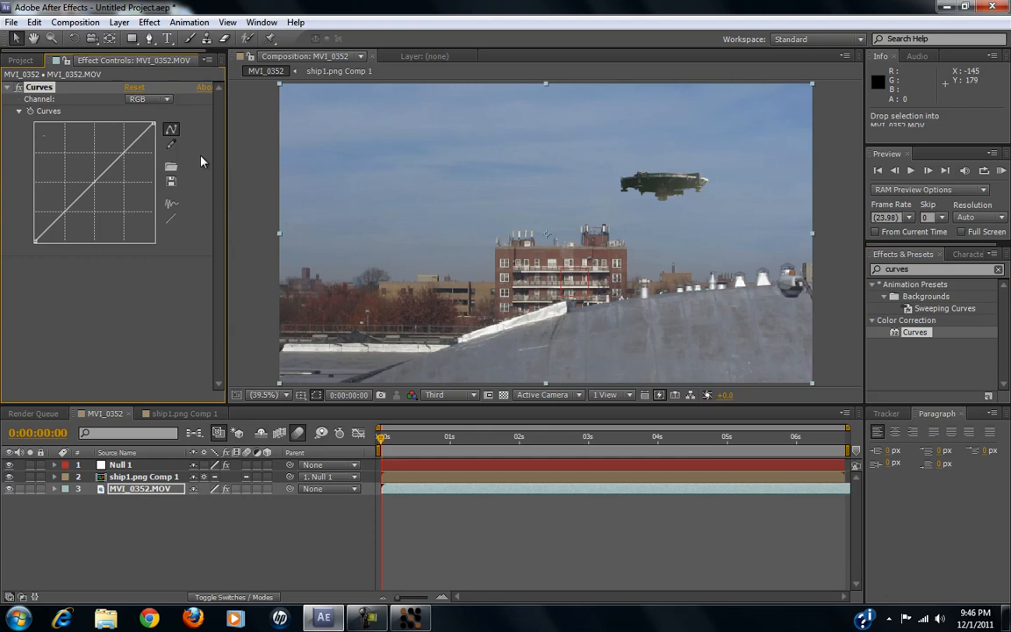
pyautogui.moveTo(64, 212)
pyautogui.mouseDown()
pyautogui.moveTo(77, 229)
pyautogui.moveTo(66, 216)
pyautogui.mouseUp()
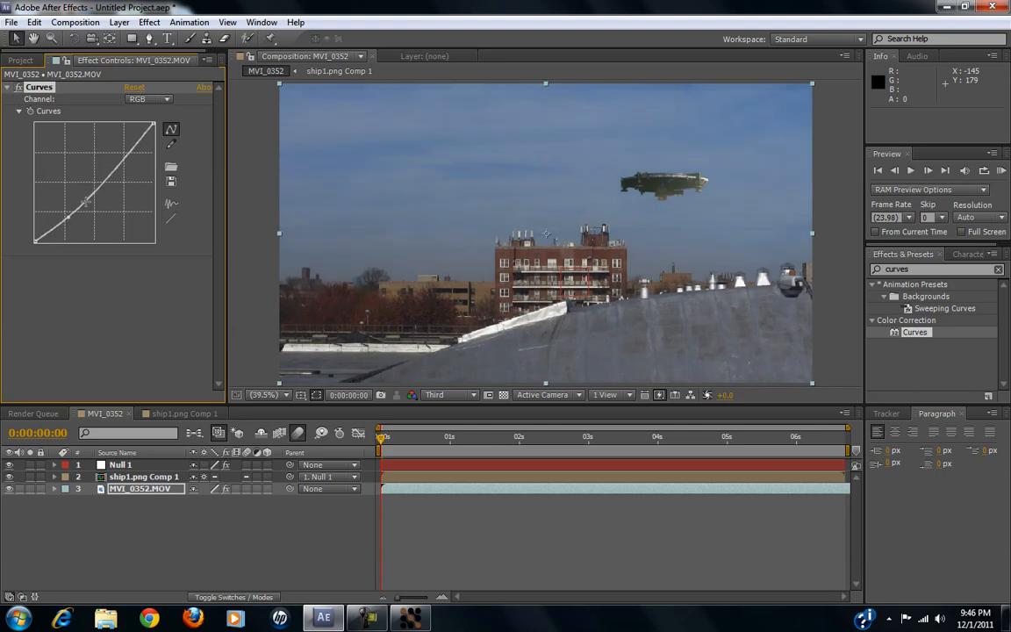
pyautogui.moveTo(122, 156)
pyautogui.mouseDown()
pyautogui.moveTo(128, 136)
pyautogui.moveTo(132, 156)
pyautogui.moveTo(119, 141)
pyautogui.moveTo(135, 164)
pyautogui.moveTo(119, 140)
pyautogui.mouseUp()
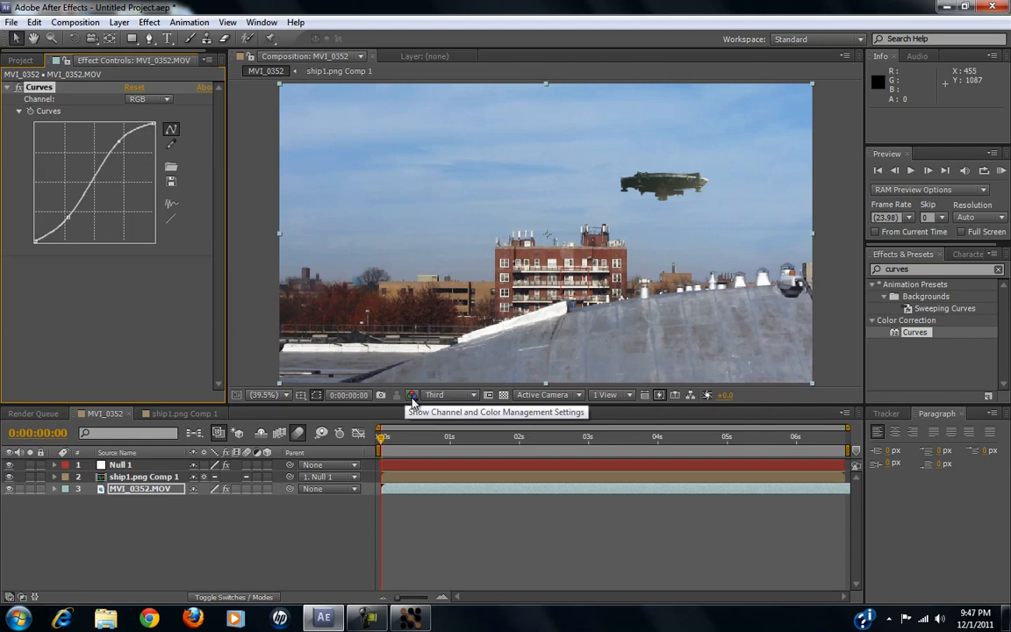
# Step: View only the red channel and shape the Red curve of MVI_0352.MOV with slightly lowered shadows and a slightly raised highlight point
pyautogui.click(411, 396)
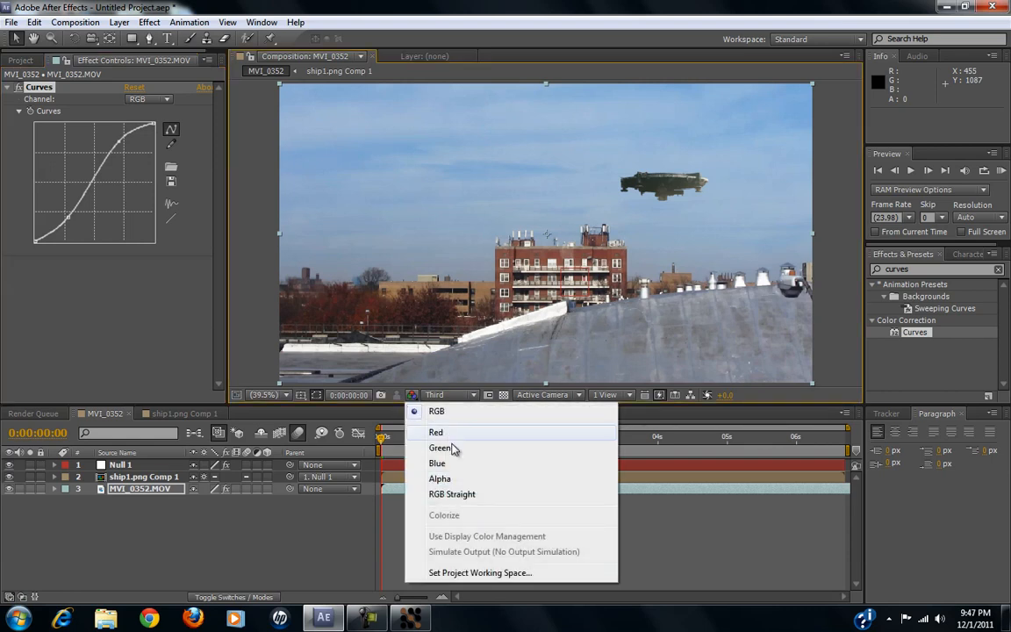
pyautogui.click(436, 433)
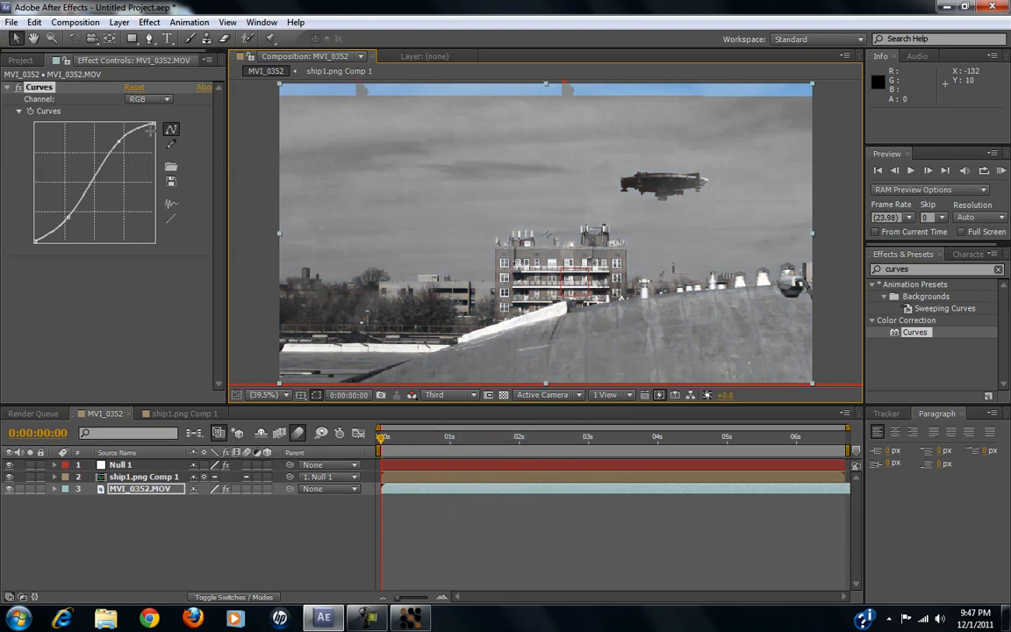
pyautogui.click(144, 98)
pyautogui.click(162, 131)
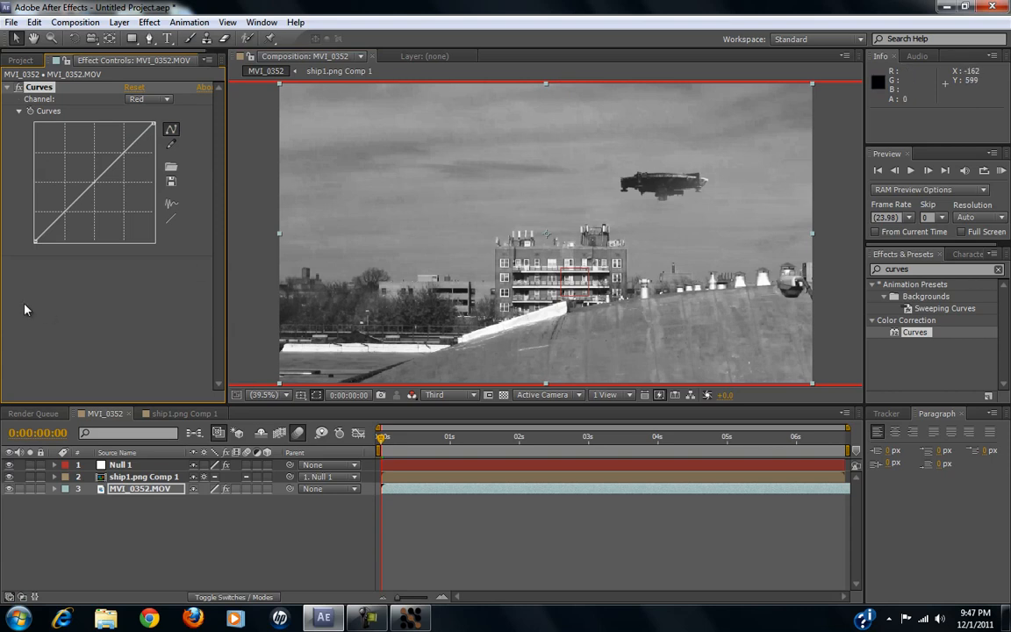
pyautogui.moveTo(64, 212); pyautogui.dragTo(72, 220)
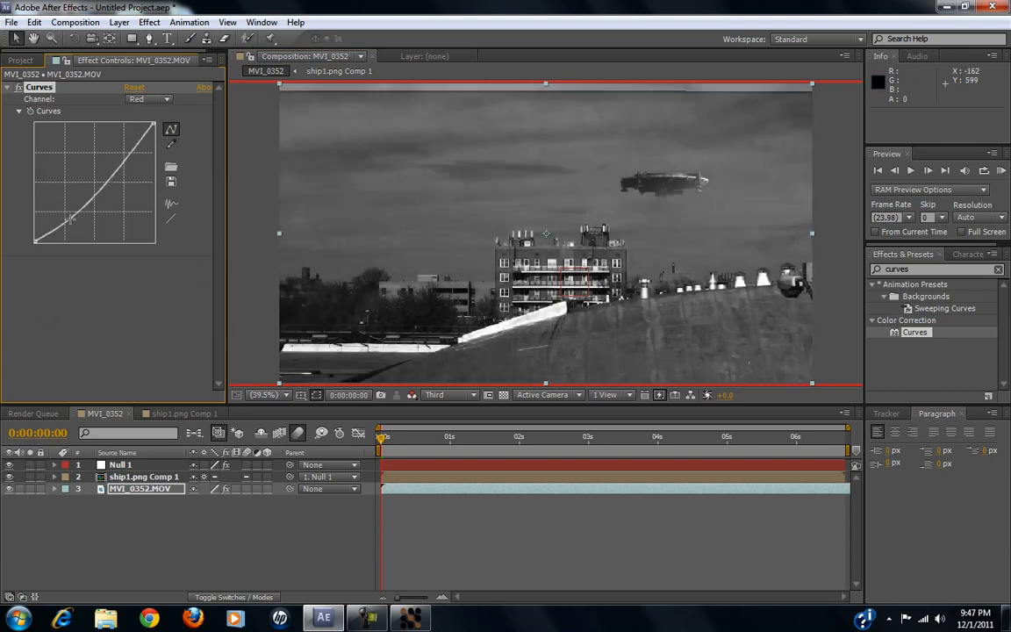
pyautogui.moveTo(130, 154)
pyautogui.mouseDown()
pyautogui.moveTo(138, 175)
pyautogui.moveTo(139, 139)
pyautogui.moveTo(146, 145)
pyautogui.moveTo(146, 168)
pyautogui.moveTo(101, 134)
pyautogui.moveTo(124, 151)
pyautogui.mouseUp()
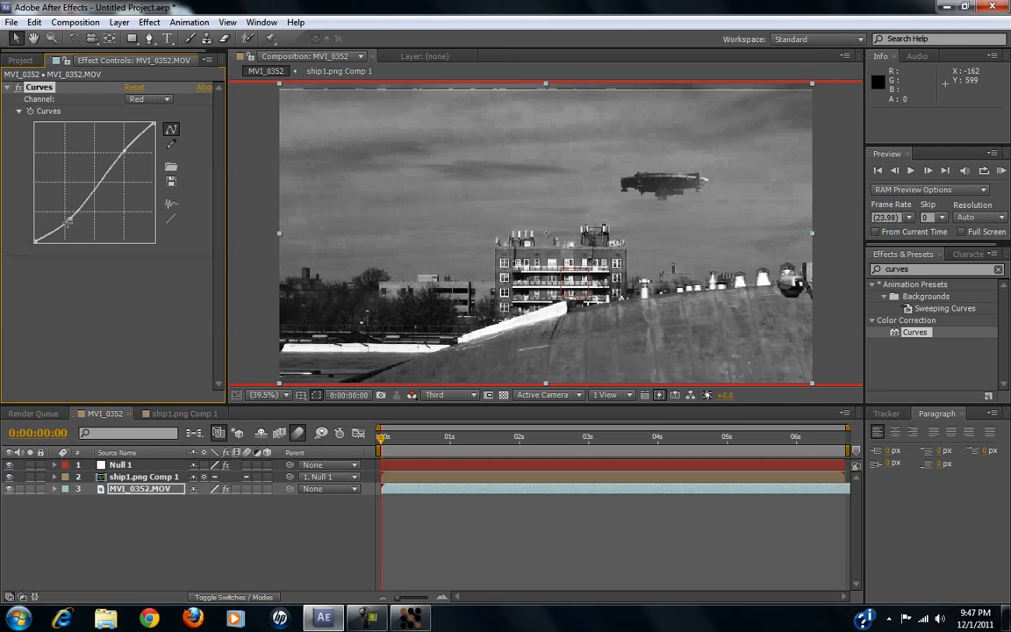
pyautogui.moveTo(77, 229); pyautogui.dragTo(72, 227)
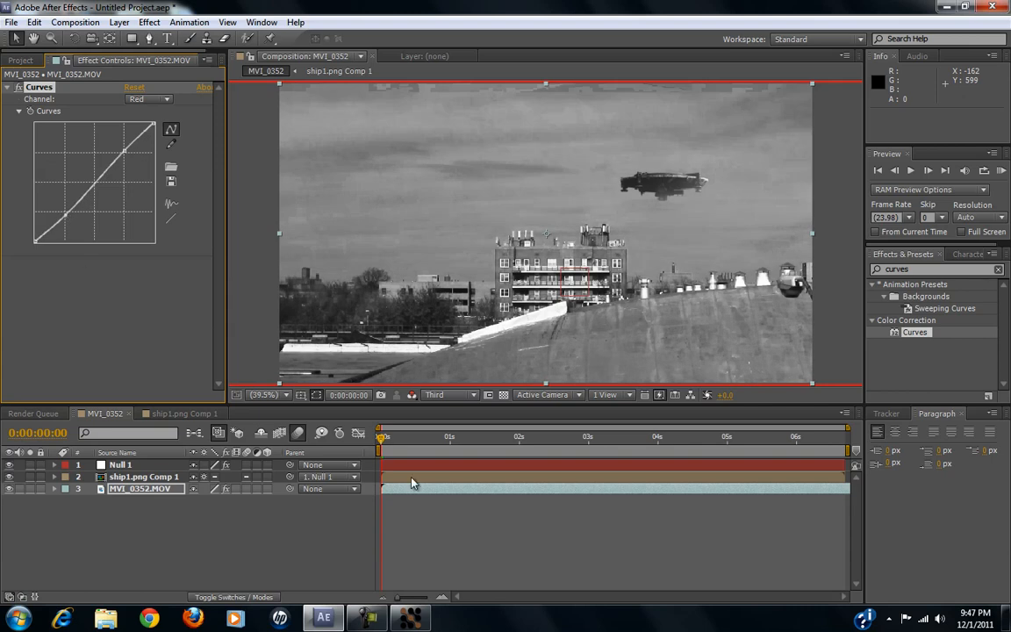
pyautogui.moveTo(66, 216)
pyautogui.mouseDown()
pyautogui.moveTo(73, 224)
pyautogui.moveTo(66, 214)
pyautogui.mouseUp()
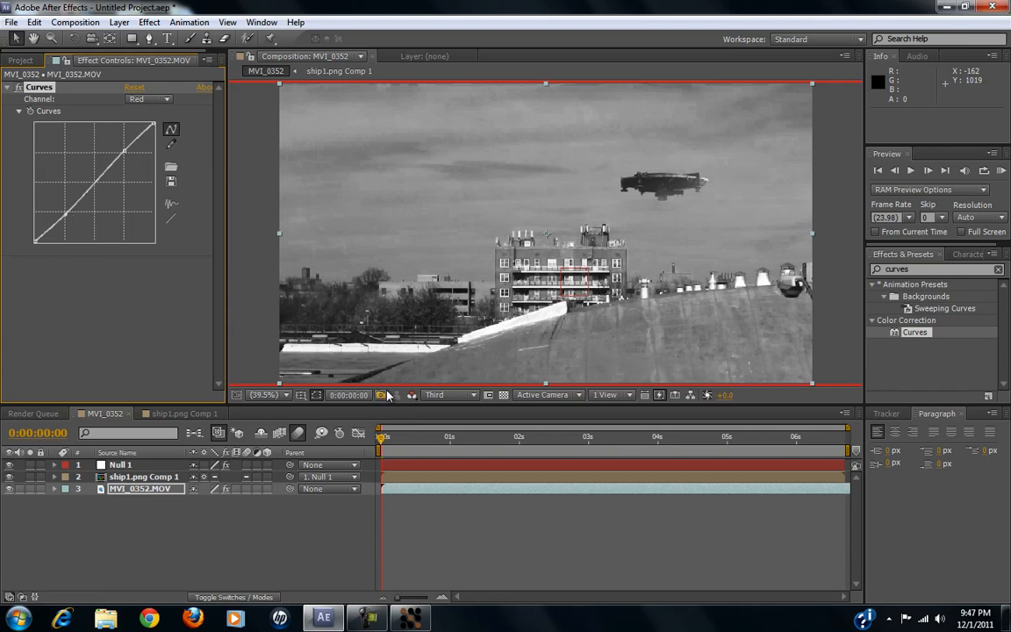
# Step: View only the green channel and shape the footage's Green curve with raised shadows and a point just above the midtones
pyautogui.click(414, 395)
pyautogui.click(435, 448)
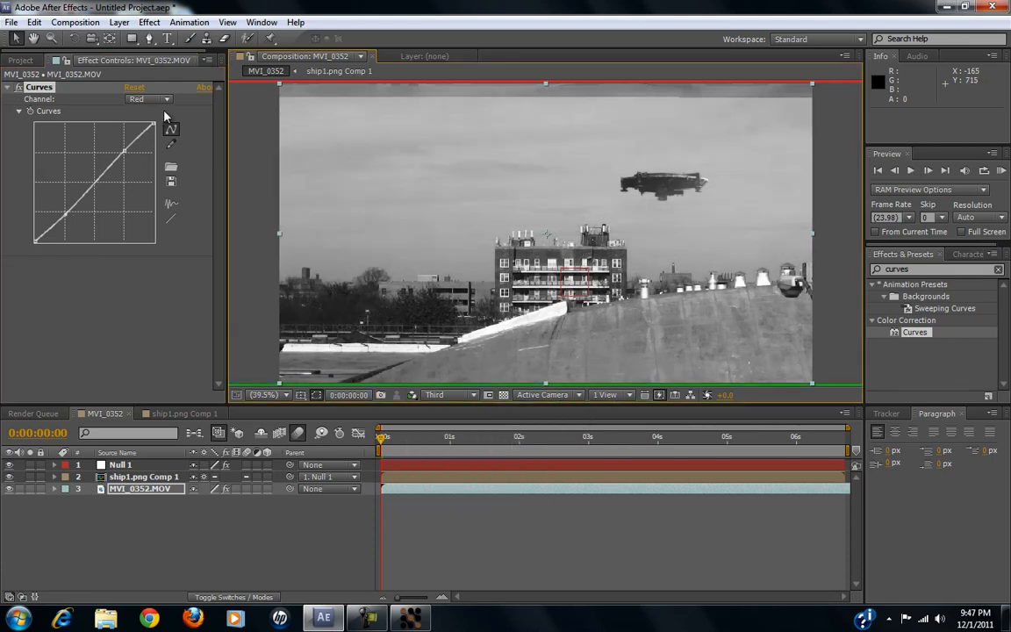
pyautogui.click(149, 99)
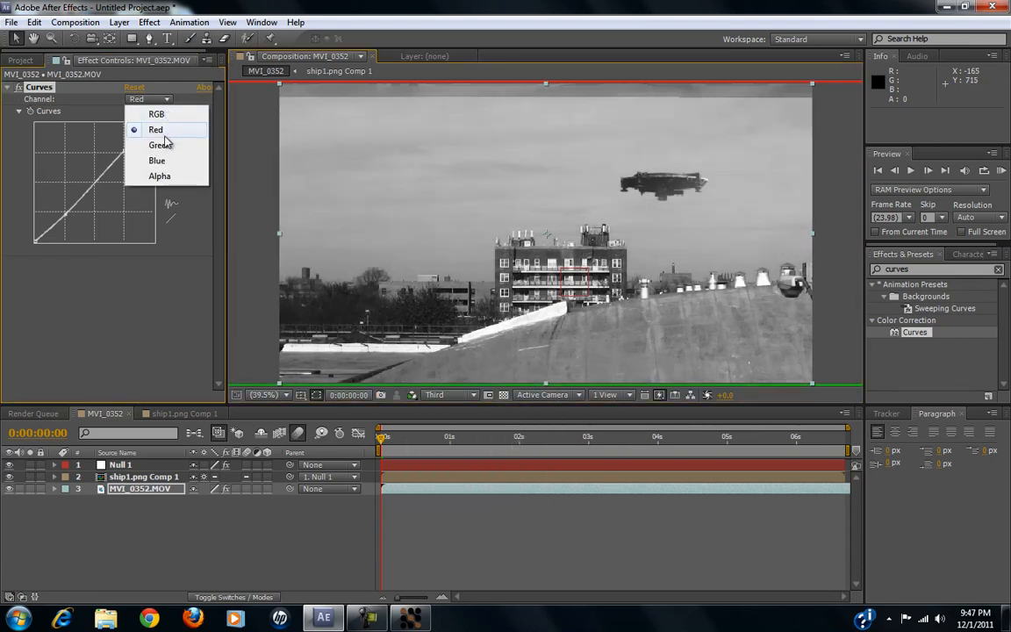
pyautogui.click(167, 147)
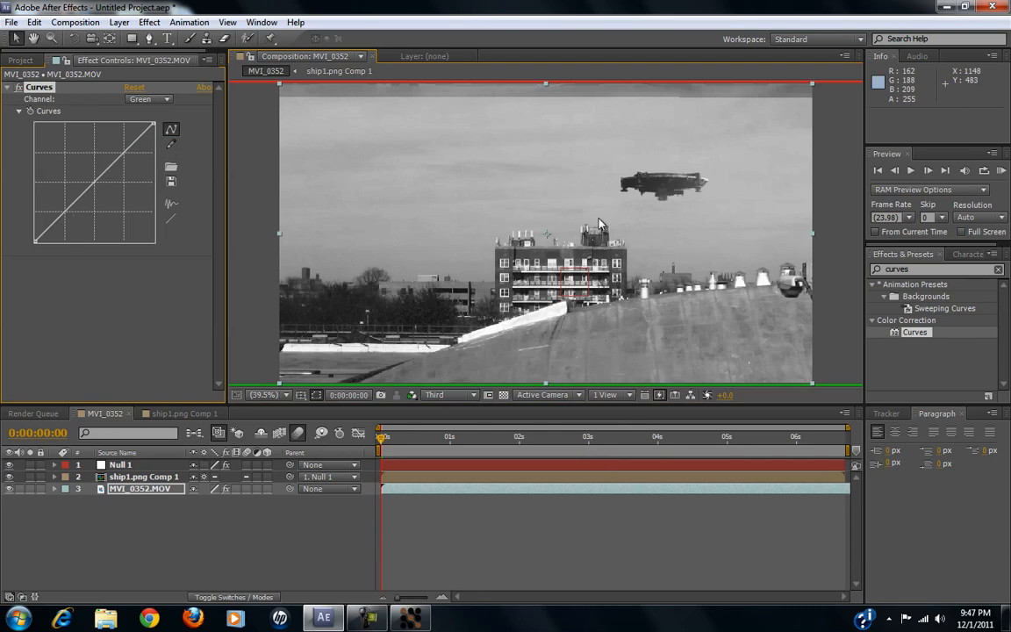
pyautogui.moveTo(62, 216); pyautogui.dragTo(64, 209)
pyautogui.moveTo(99, 171); pyautogui.dragTo(101, 172)
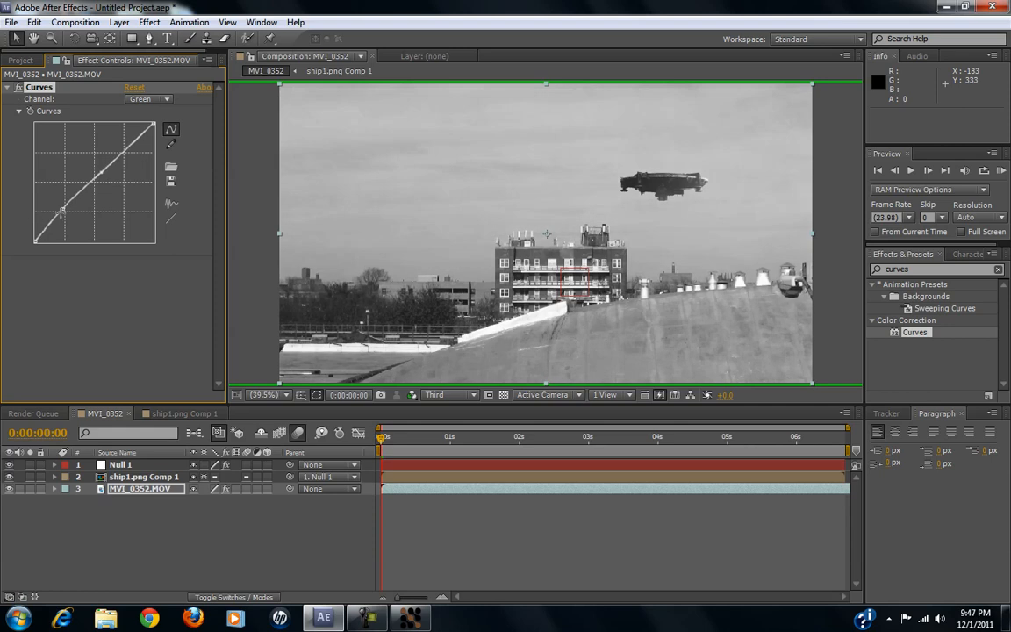
pyautogui.moveTo(60, 210); pyautogui.dragTo(66, 220)
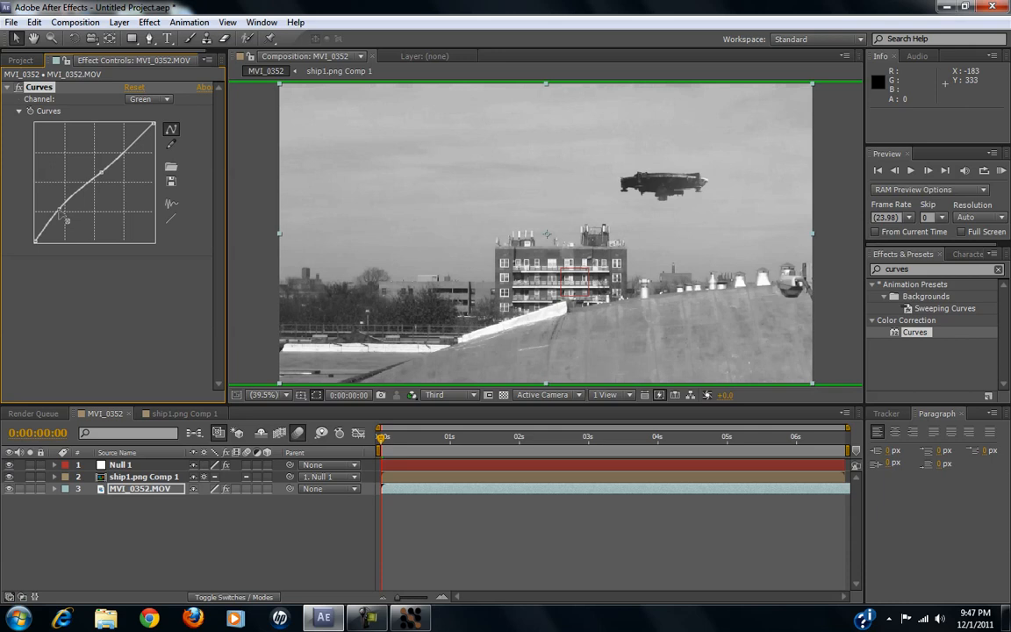
# Step: View only the blue channel and add a shadow point and an upper-midtone point to the Blue curve, keeping it nearly straight
pyautogui.click(448, 395)
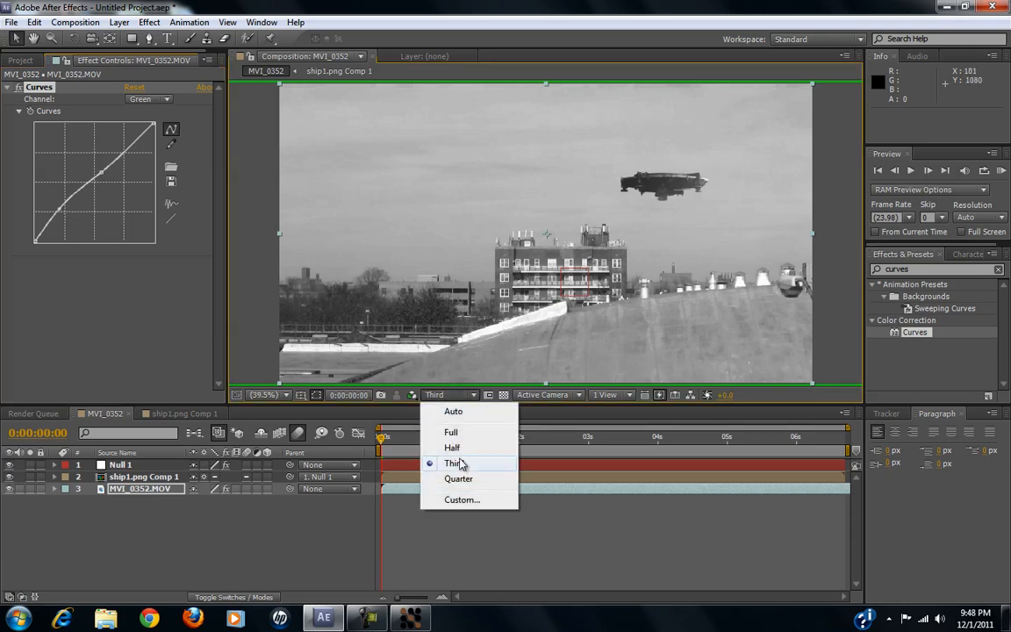
pyautogui.click(411, 395)
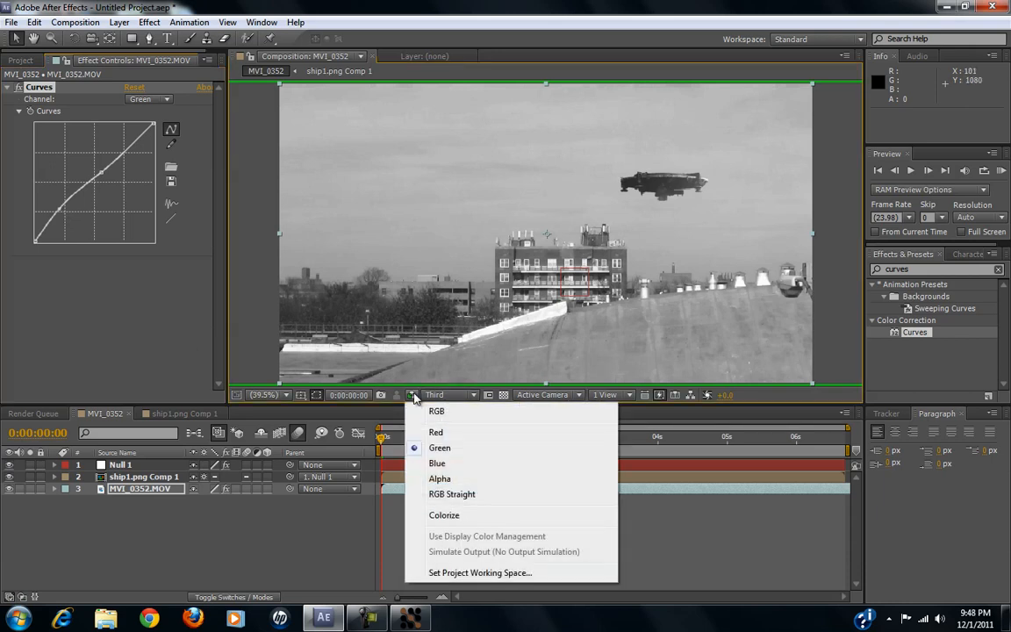
pyautogui.click(435, 464)
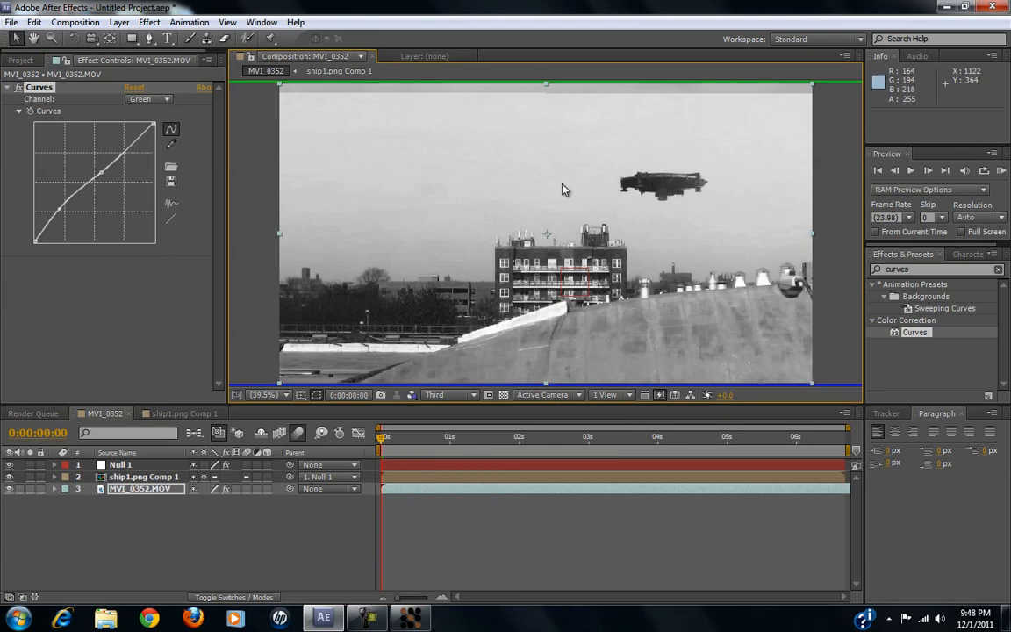
pyautogui.click(145, 100)
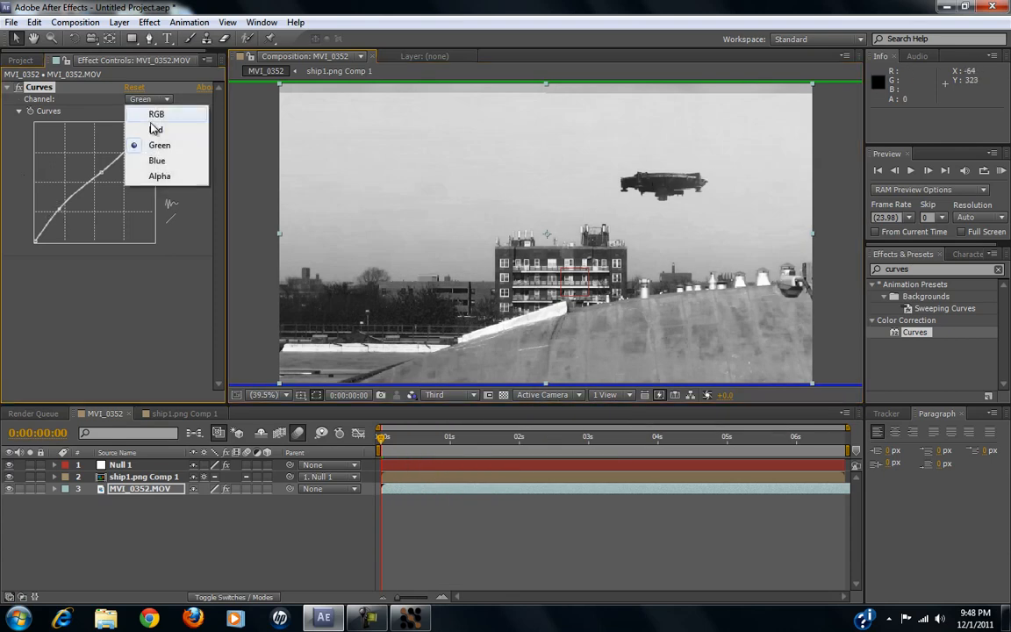
pyautogui.click(157, 161)
pyautogui.moveTo(61, 214); pyautogui.dragTo(60, 207)
pyautogui.moveTo(98, 168); pyautogui.dragTo(105, 170)
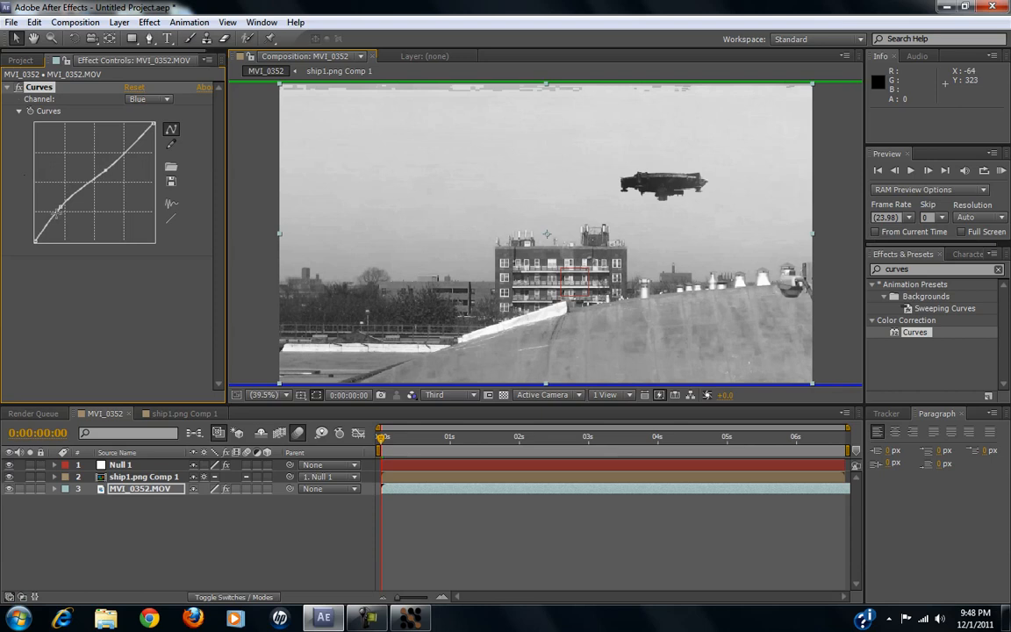
pyautogui.moveTo(60, 207); pyautogui.dragTo(64, 212)
pyautogui.moveTo(107, 169)
pyautogui.mouseDown()
pyautogui.moveTo(97, 153)
pyautogui.moveTo(114, 166)
pyautogui.mouseUp()
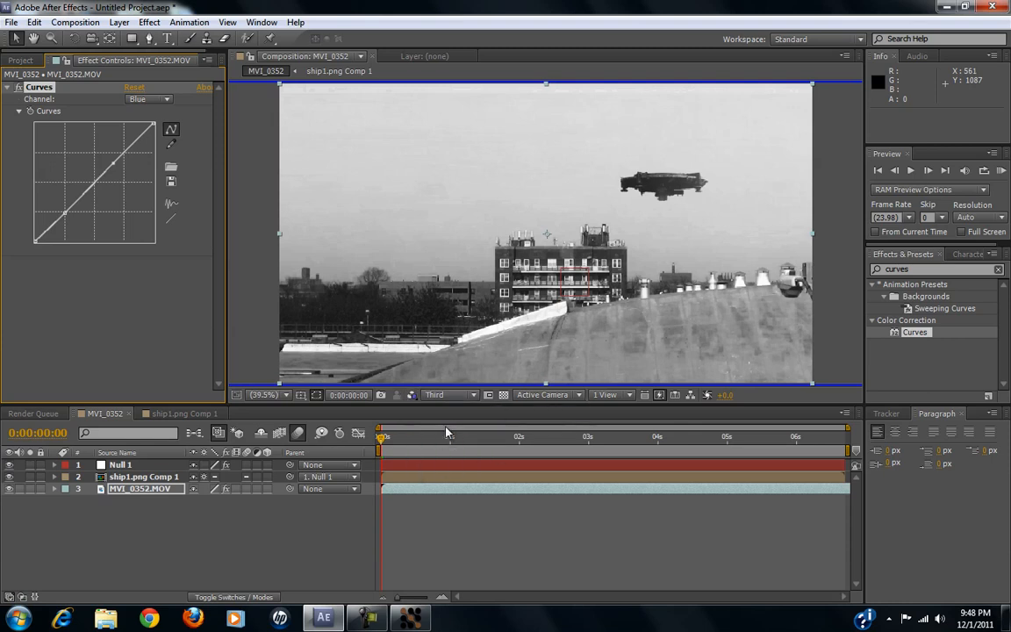
# Step: Return the composition view to RGB and reduce the shadow lift on the footage's Green curve
pyautogui.click(412, 396)
pyautogui.click(432, 411)
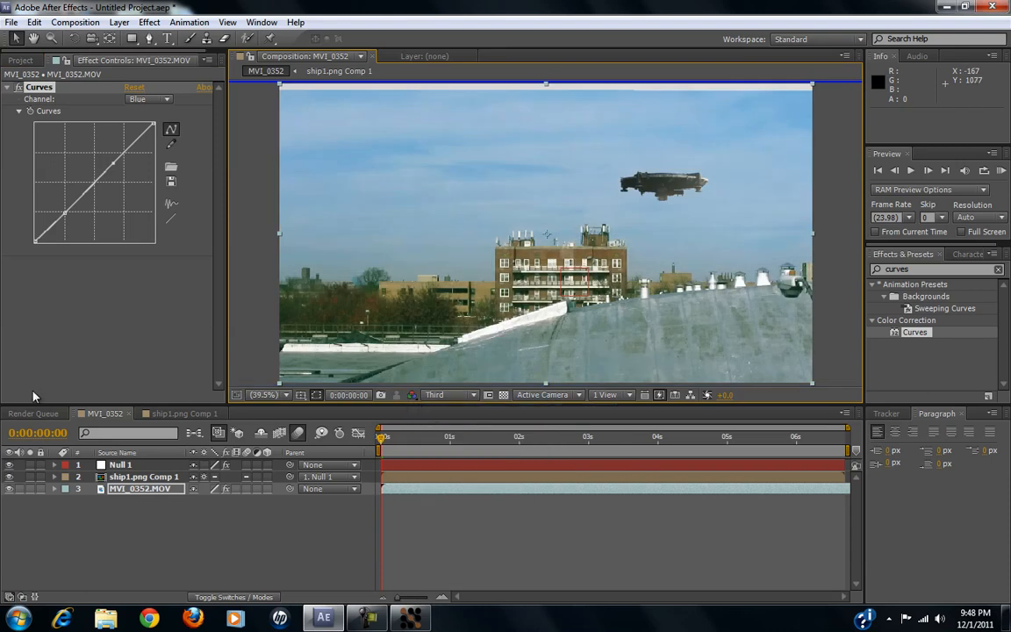
pyautogui.click(151, 100)
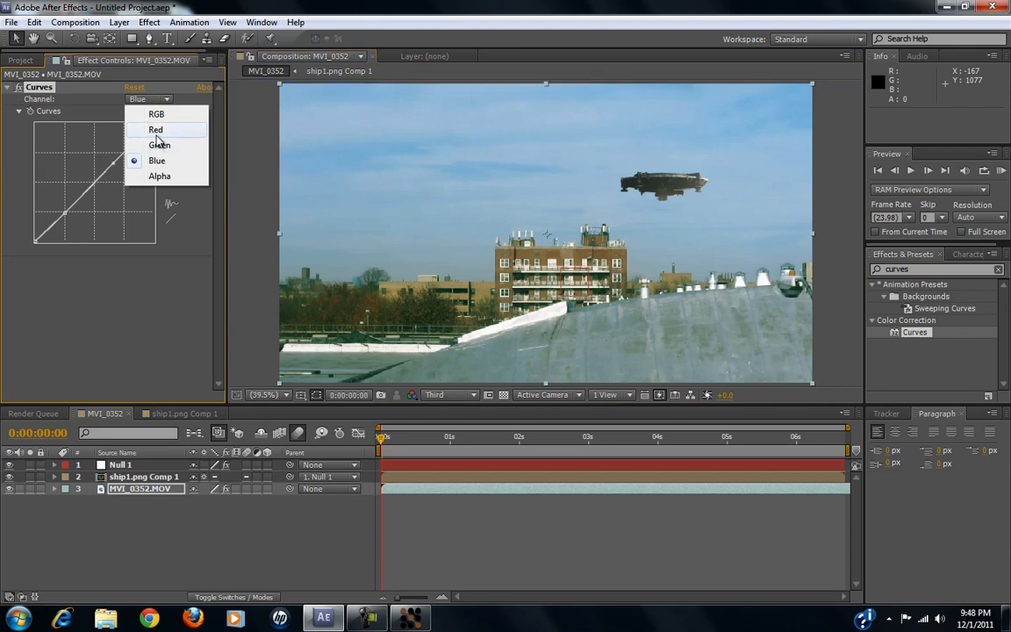
pyautogui.click(156, 133)
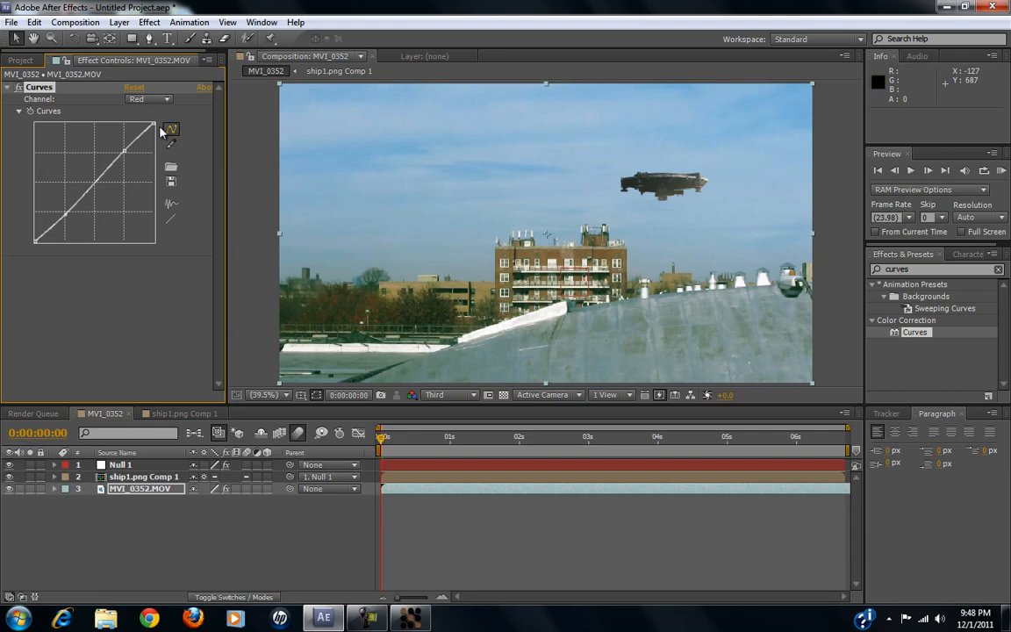
pyautogui.click(136, 98)
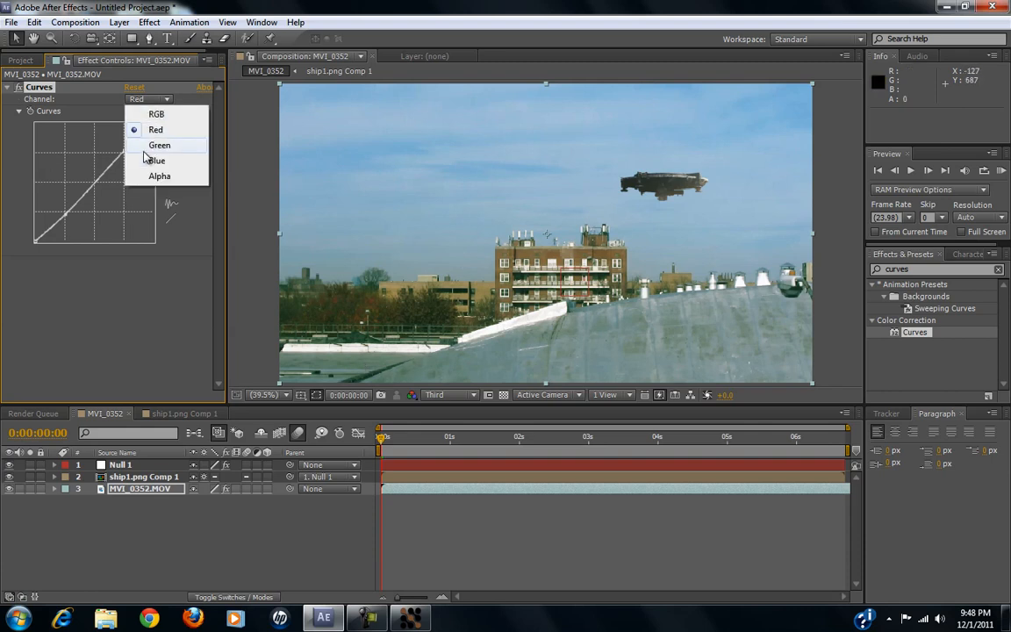
pyautogui.click(158, 145)
pyautogui.moveTo(62, 209); pyautogui.dragTo(57, 217)
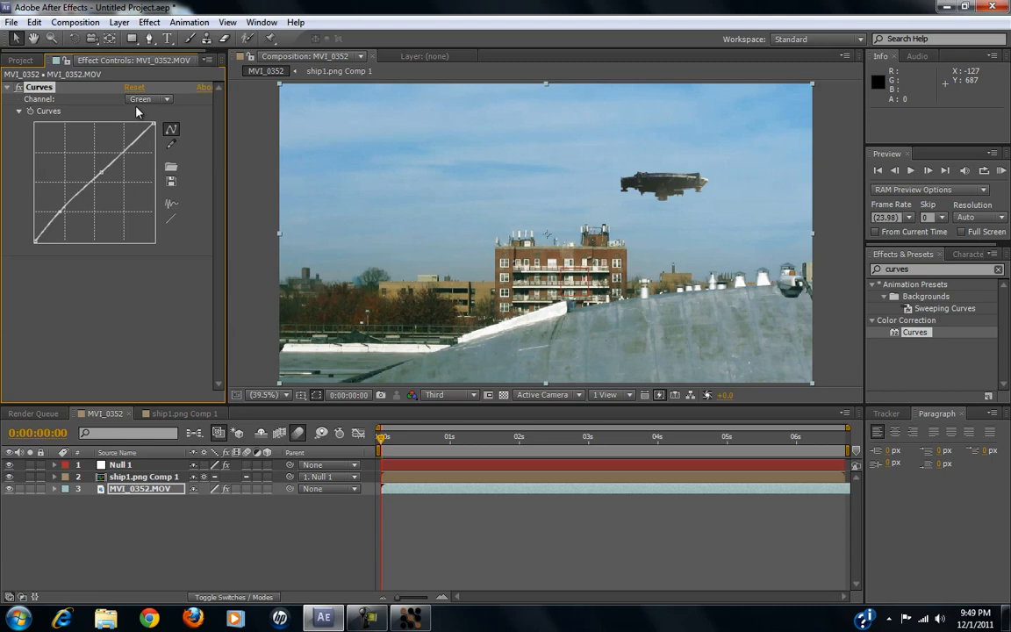
# Step: Bend the footage's Red curve into a stronger S by raising the highlights and keeping the shadows low
pyautogui.click(169, 99)
pyautogui.click(156, 125)
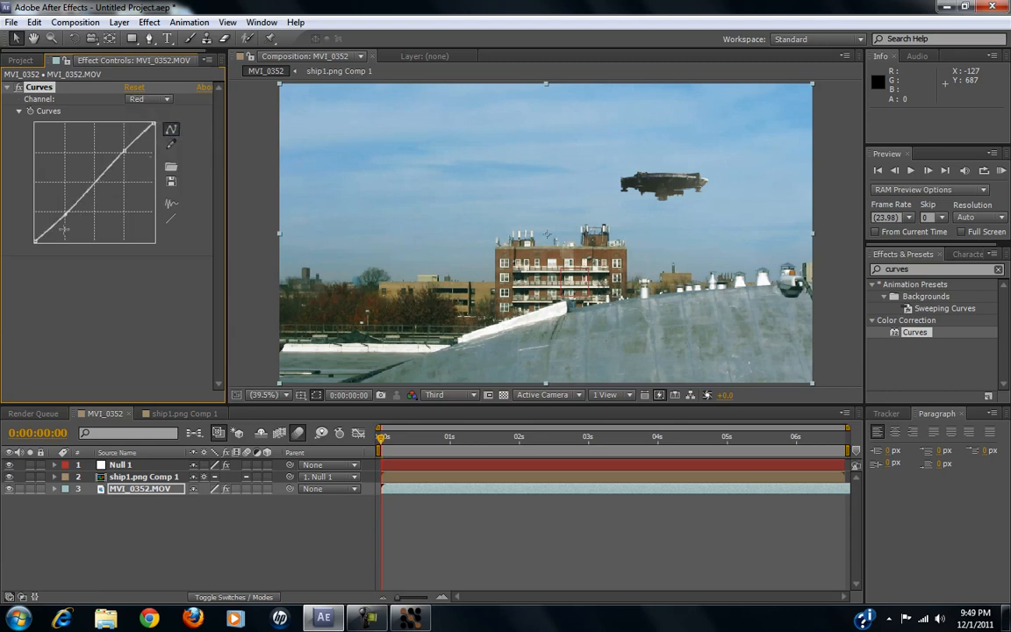
pyautogui.moveTo(62, 216)
pyautogui.mouseDown()
pyautogui.moveTo(71, 213)
pyautogui.moveTo(75, 228)
pyautogui.mouseUp()
pyautogui.moveTo(124, 152); pyautogui.dragTo(118, 148)
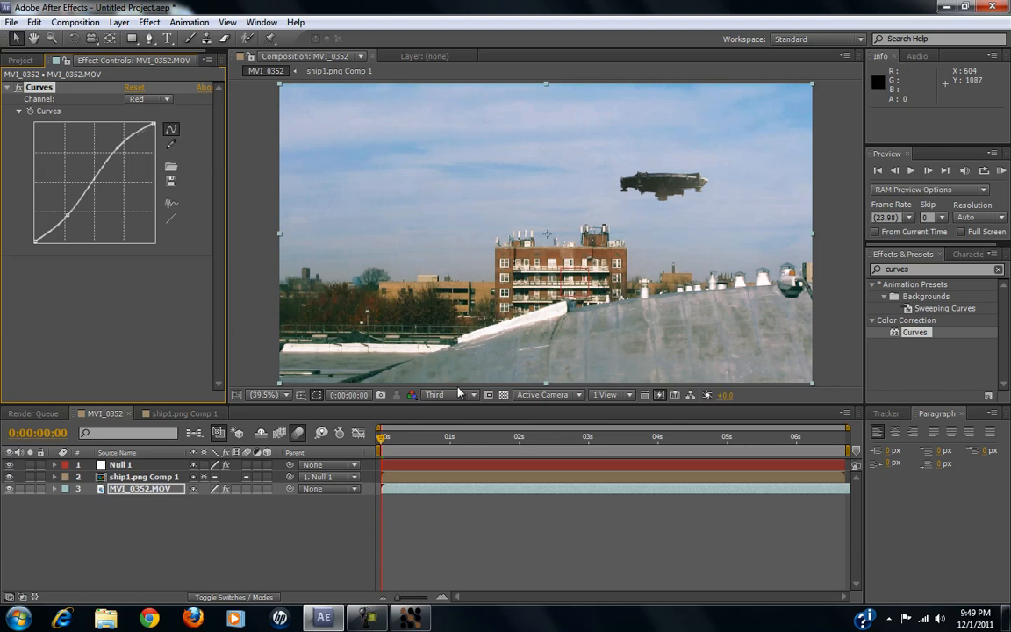
# Step: Check the blue channel alone, return the view to RGB, and slightly adjust the shadow point on the footage's Blue curve
pyautogui.click(412, 395)
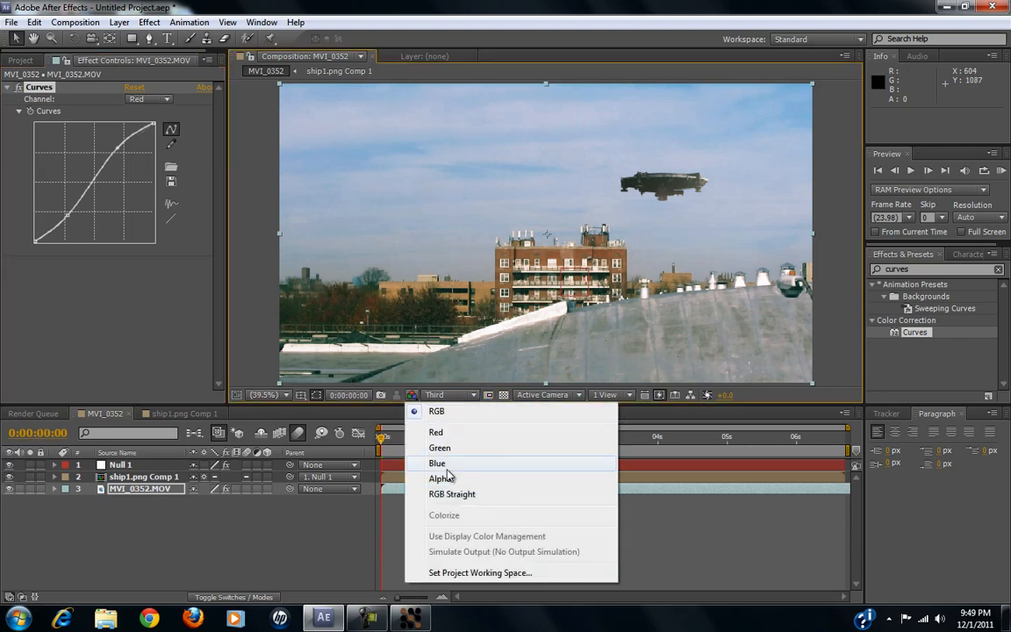
pyautogui.click(434, 467)
pyautogui.click(412, 395)
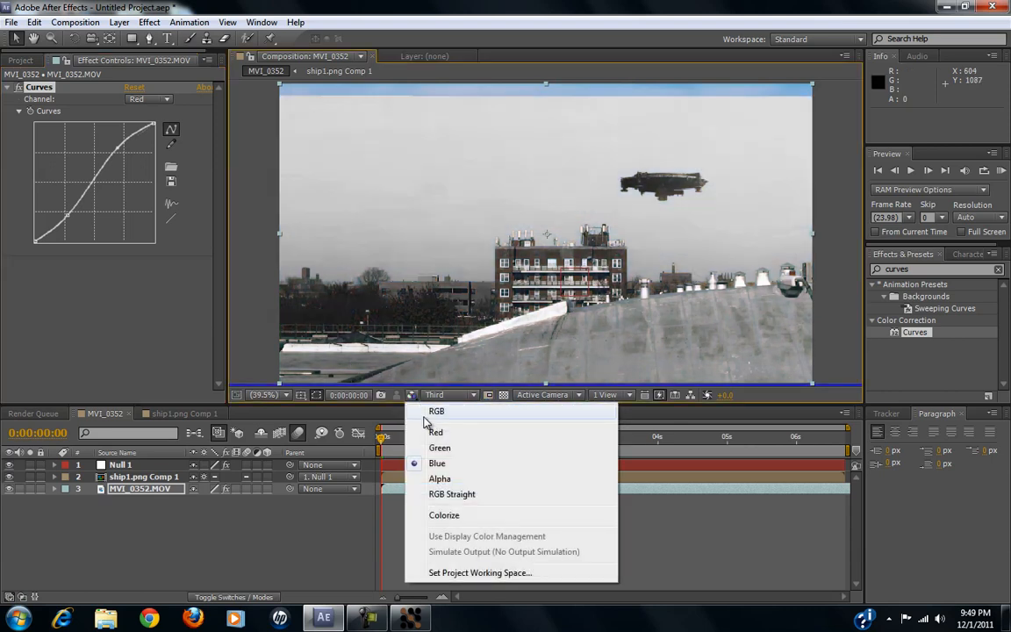
pyautogui.click(435, 411)
pyautogui.click(166, 100)
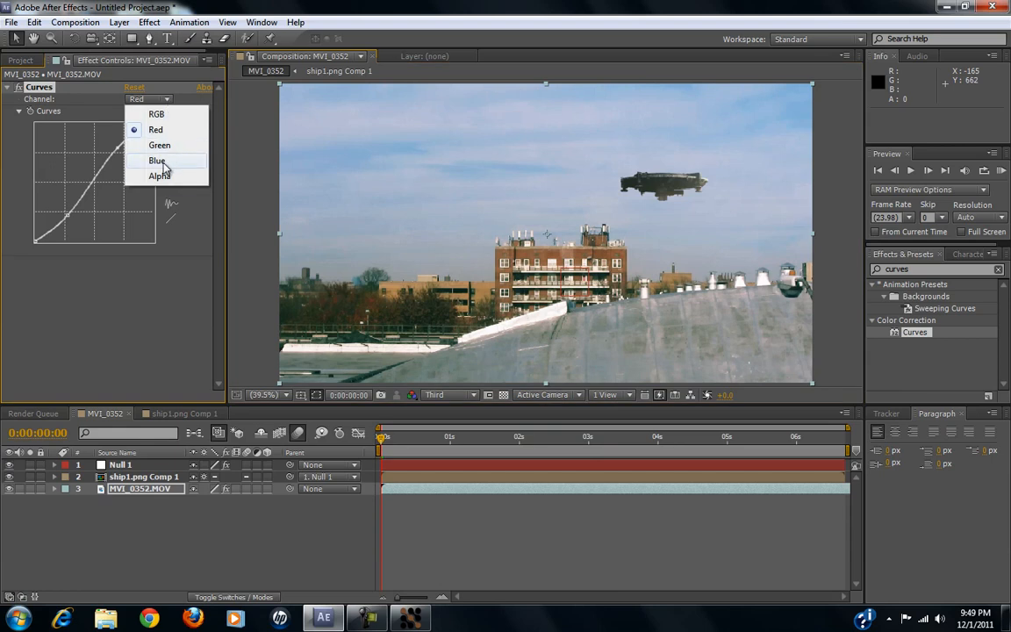
pyautogui.click(165, 161)
pyautogui.moveTo(65, 214); pyautogui.dragTo(64, 214)
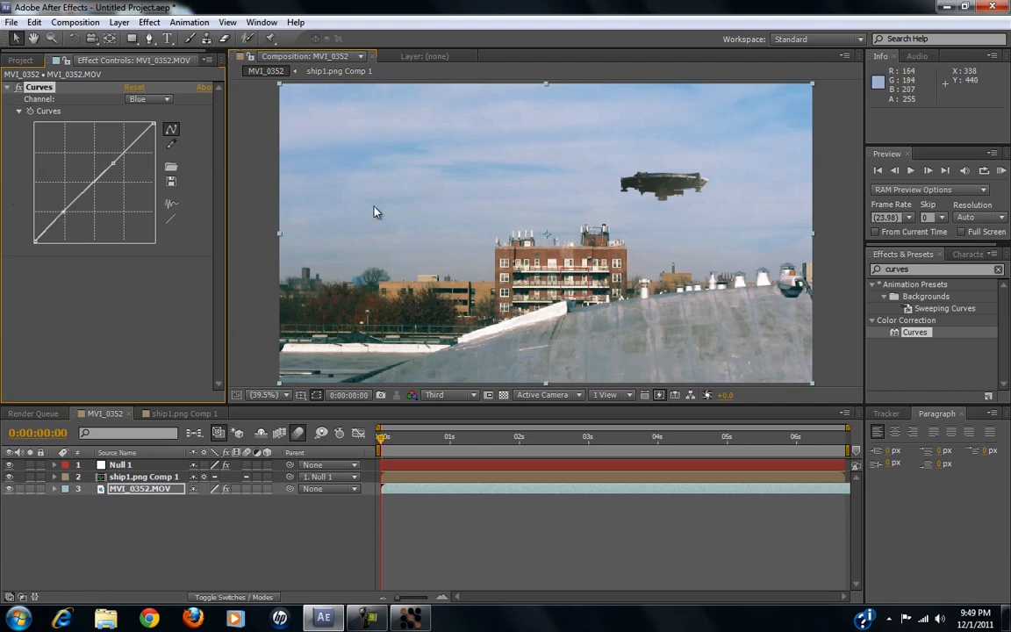
# Step: Pre-compose all three layers of the MVI_0352 composition into Pre-comp 1
pyautogui.press(',')
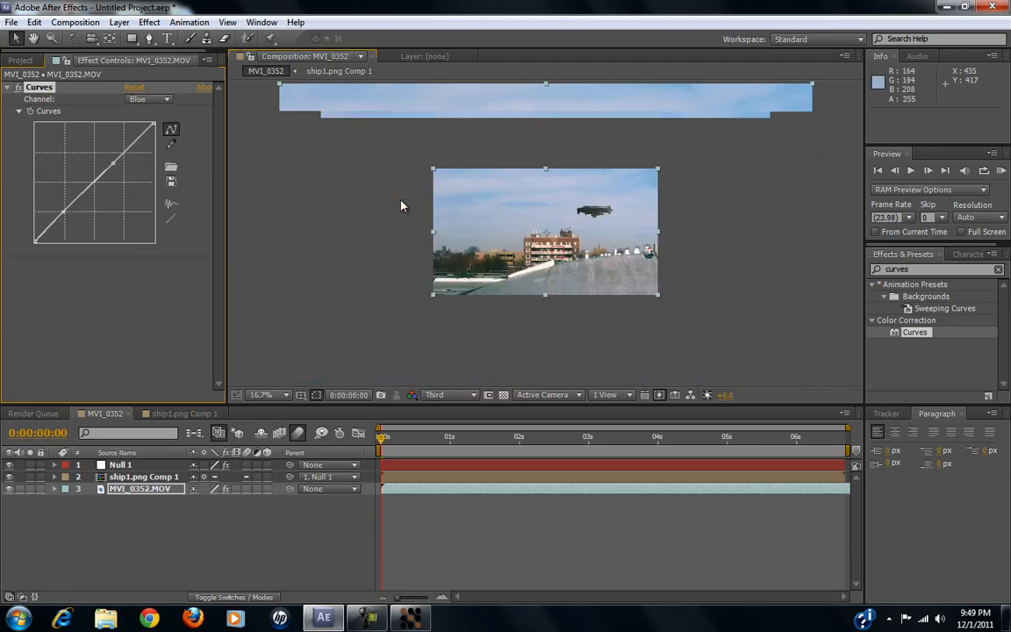
pyautogui.click(20, 59)
pyautogui.click(124, 530)
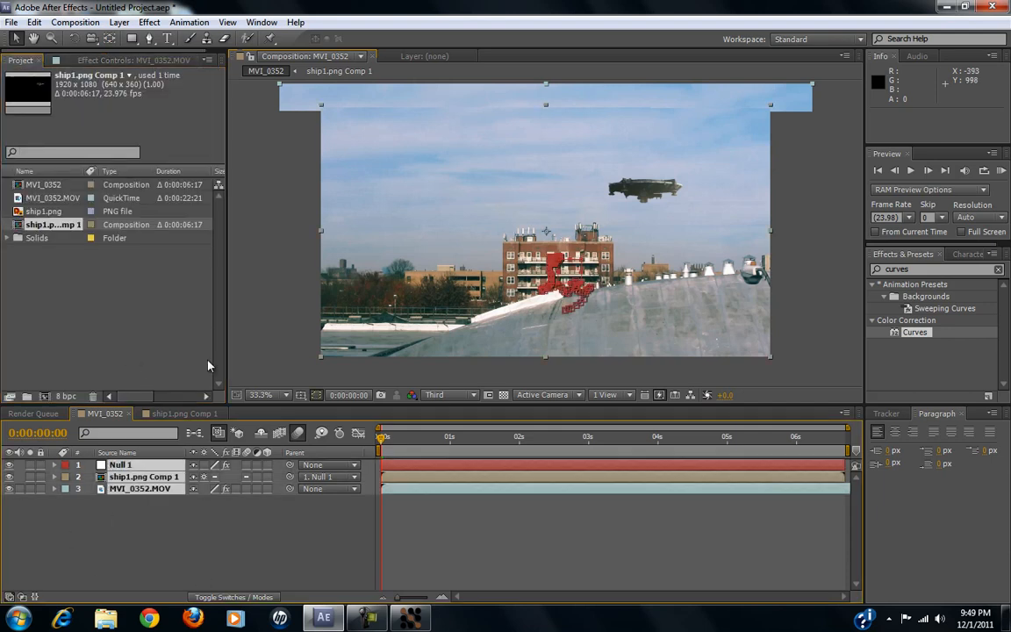
pyautogui.hotkey('ctrl', 'shift', 'c')
pyautogui.click(540, 380)
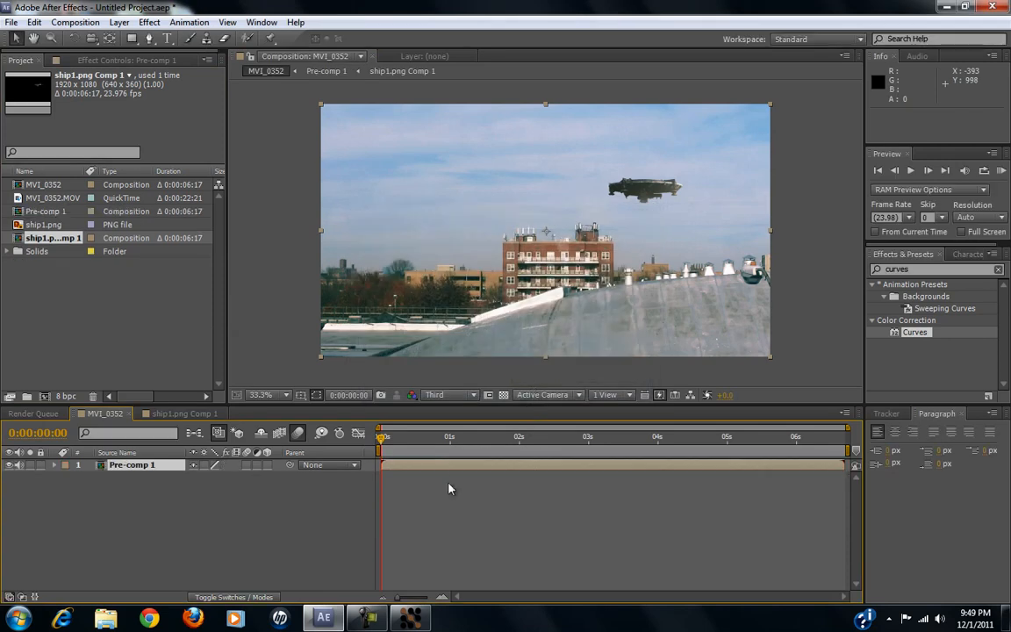
# Step: Apply the Magic Bullet Looks effect to the Pre-comp 1 layer and open its look editor
pyautogui.click(158, 509)
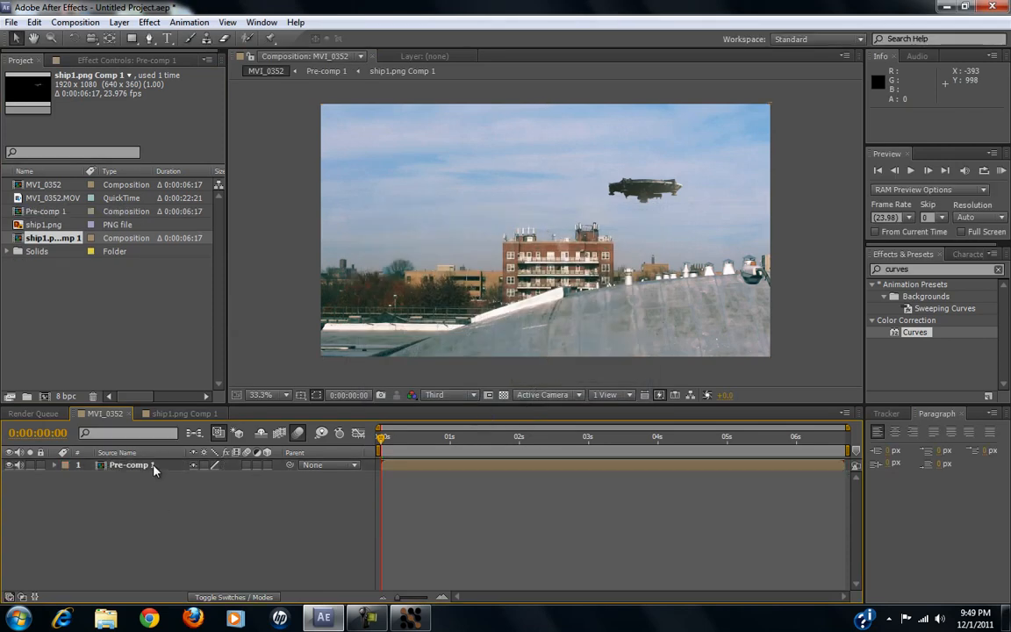
pyautogui.click(154, 469)
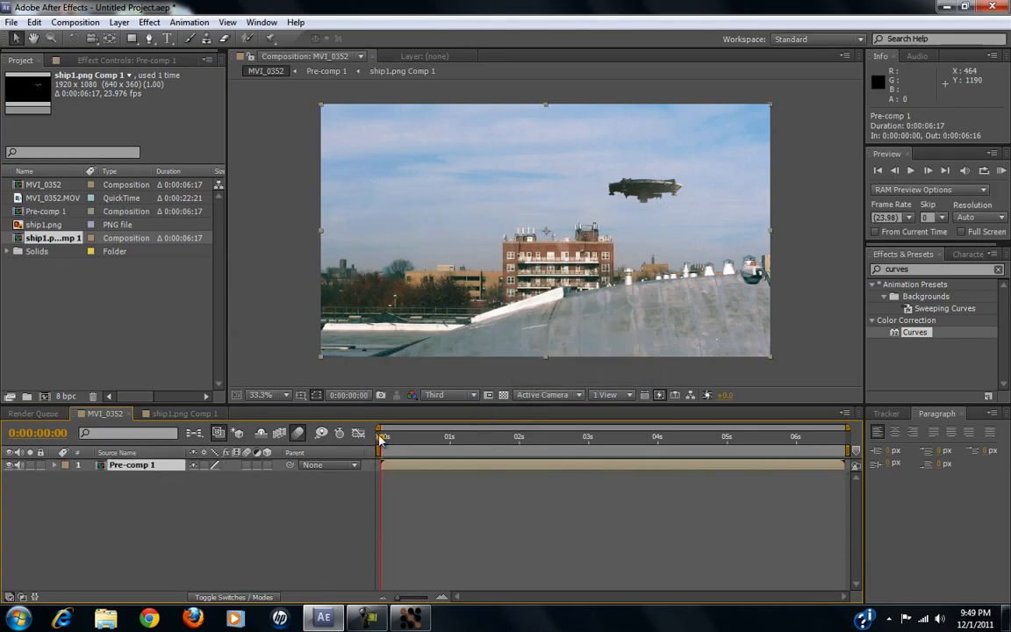
pyautogui.moveTo(381, 442); pyautogui.dragTo(219, 434)
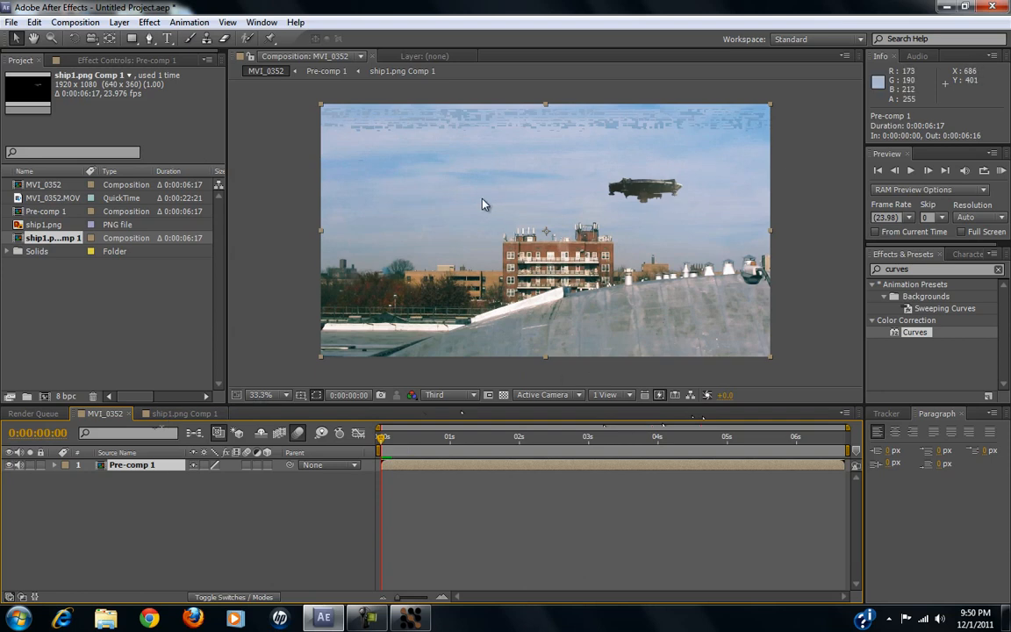
pyautogui.click(973, 253)
pyautogui.click(901, 254)
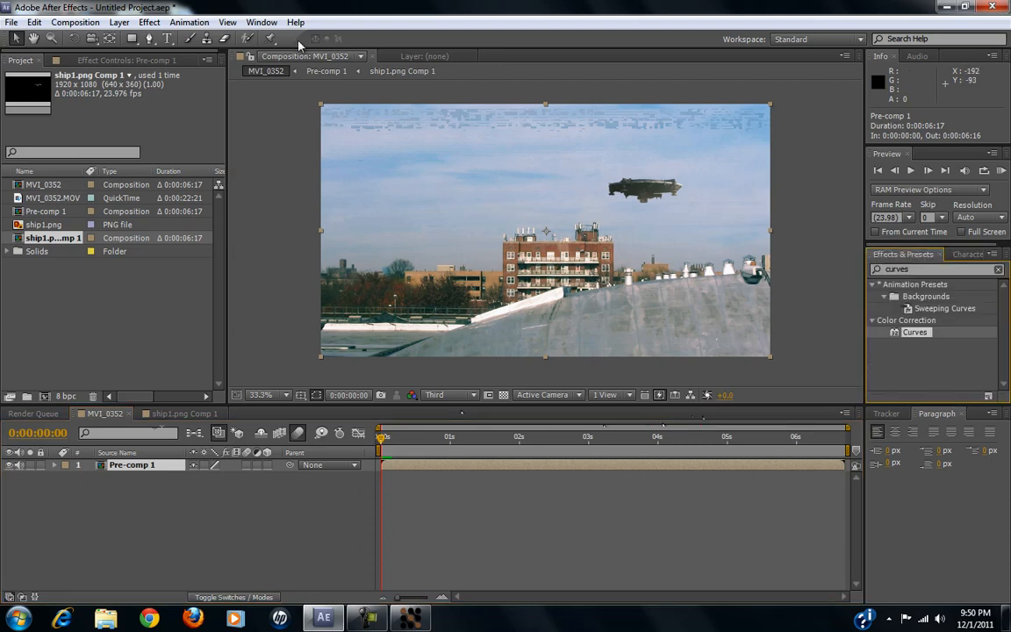
pyautogui.click(150, 23)
pyautogui.click(1, 524)
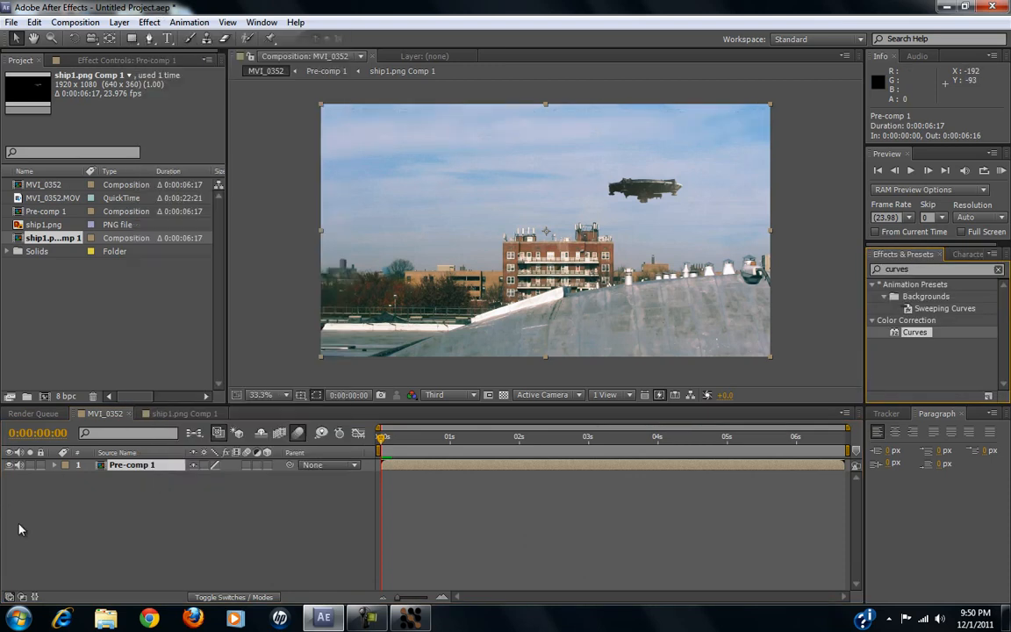
pyautogui.click(149, 23)
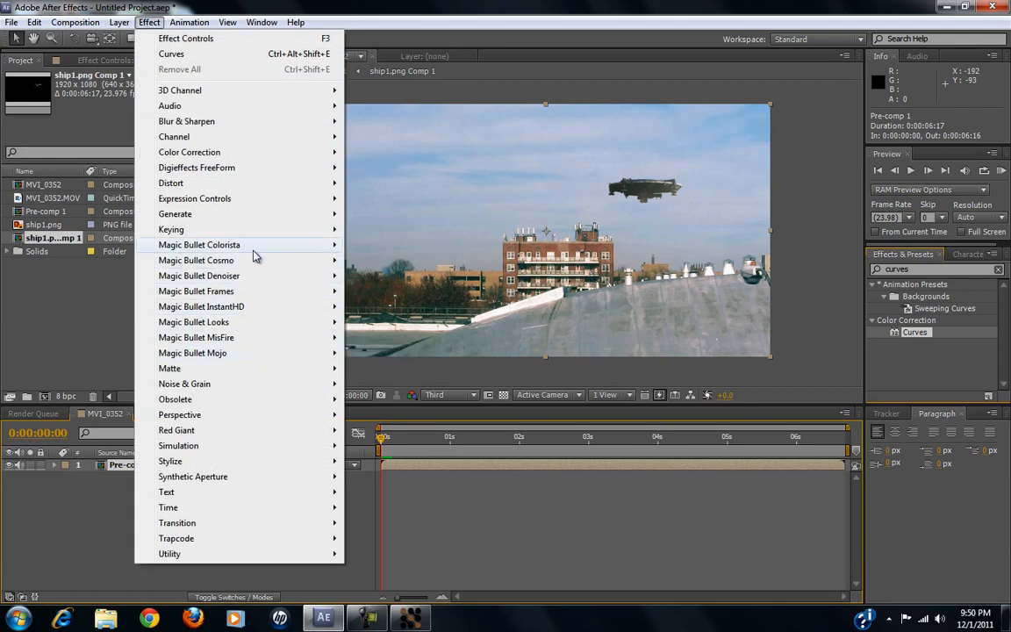
pyautogui.moveTo(257, 327)
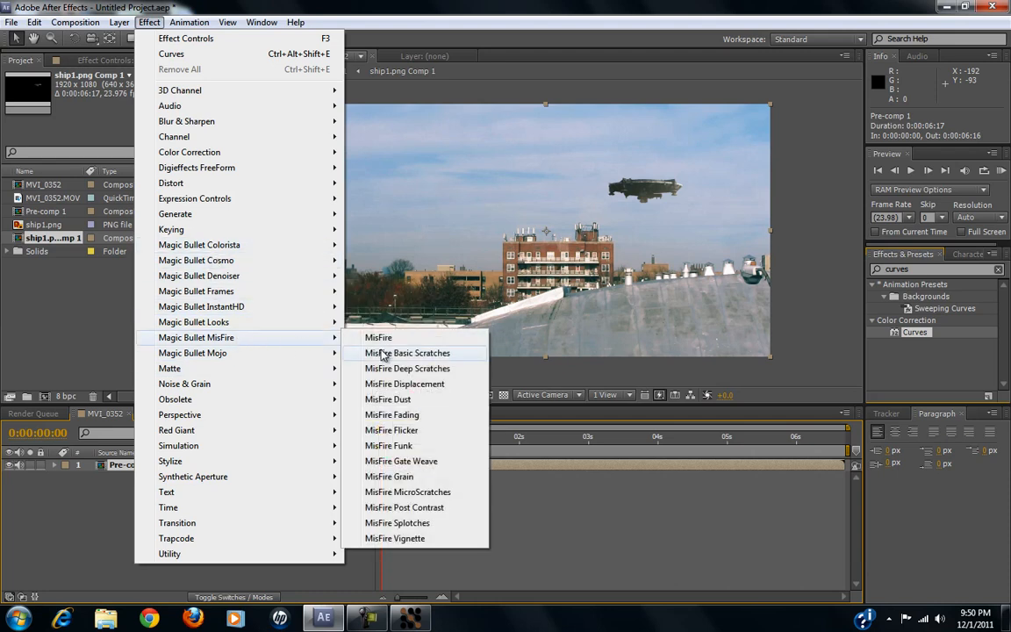
pyautogui.click(382, 325)
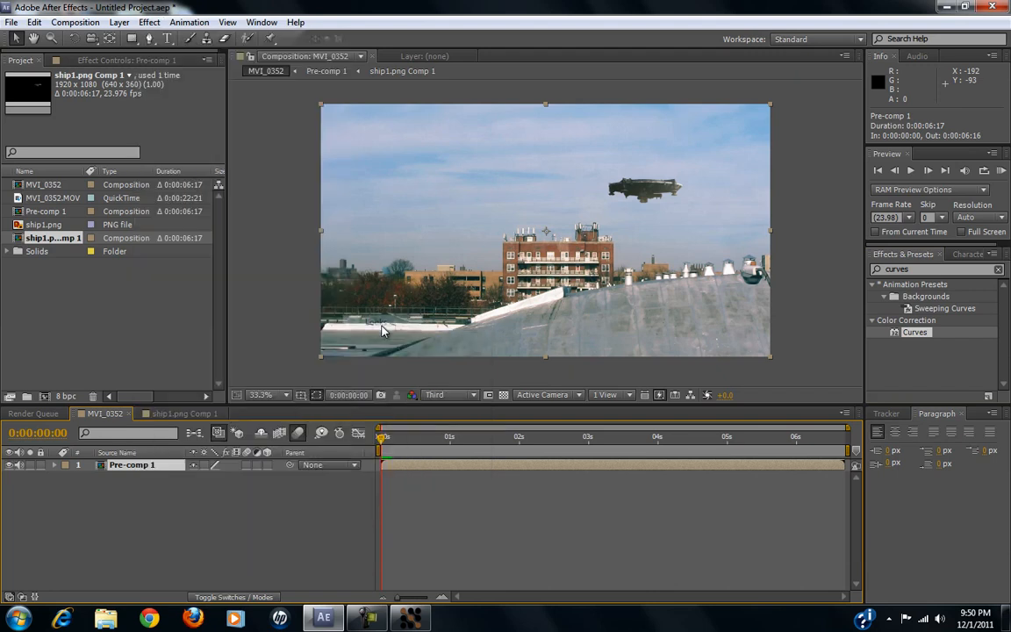
pyautogui.click(48, 125)
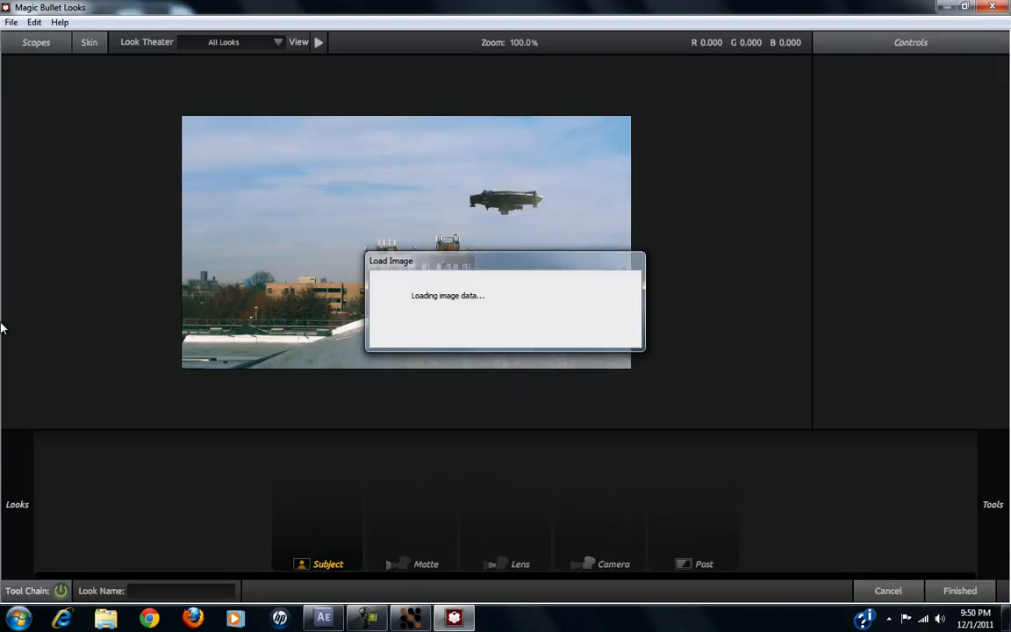
# Step: Try the Blockbuster and Indie presets from the Cinematic looks on the shot
pyautogui.moveTo(3, 290)
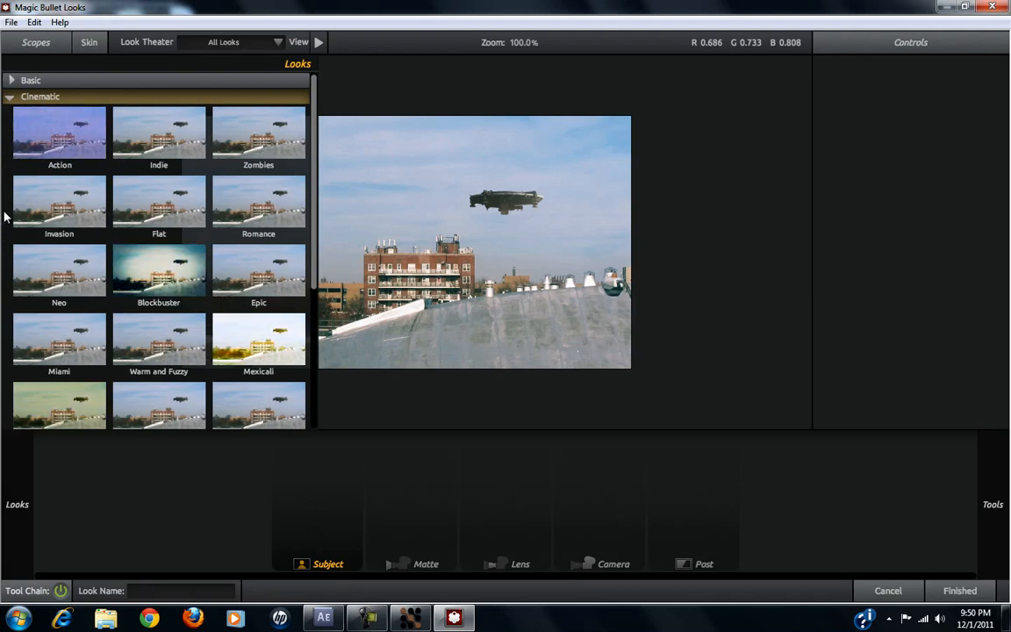
pyautogui.click(183, 279)
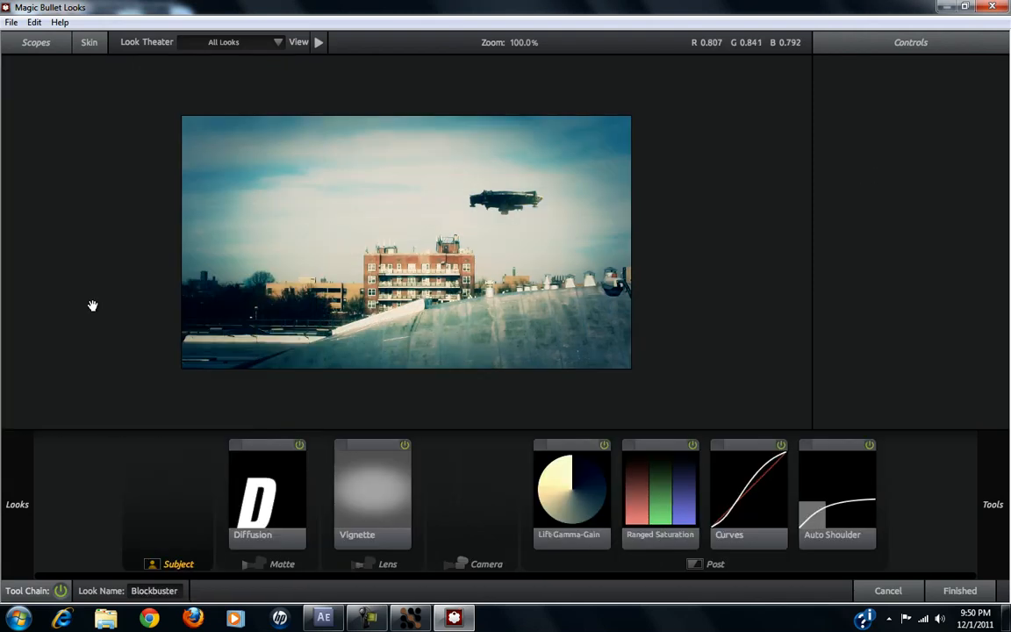
pyautogui.moveTo(3, 327)
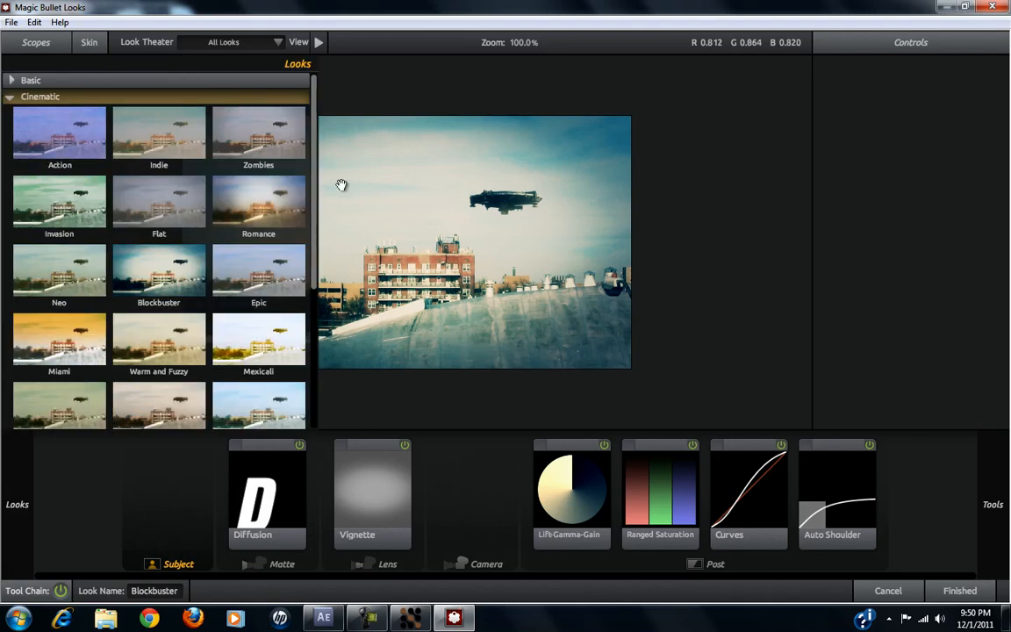
pyautogui.click(160, 130)
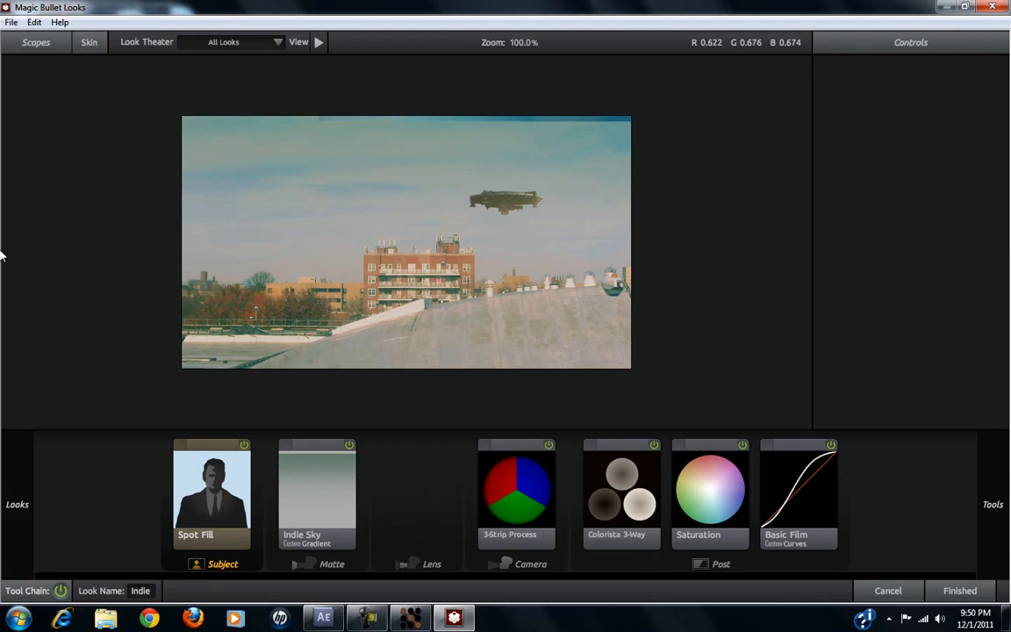
# Step: Browse the Cinematic looks and try the Invasion and Bistrocity presets on the shot
pyautogui.moveTo(13, 205)
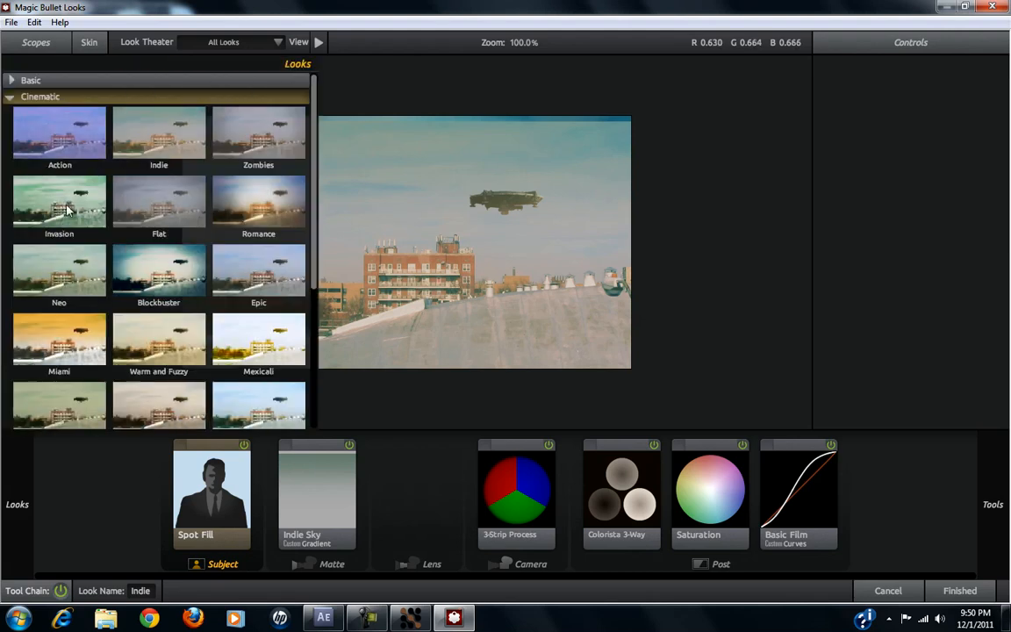
pyautogui.scroll(-5, 307, 233)
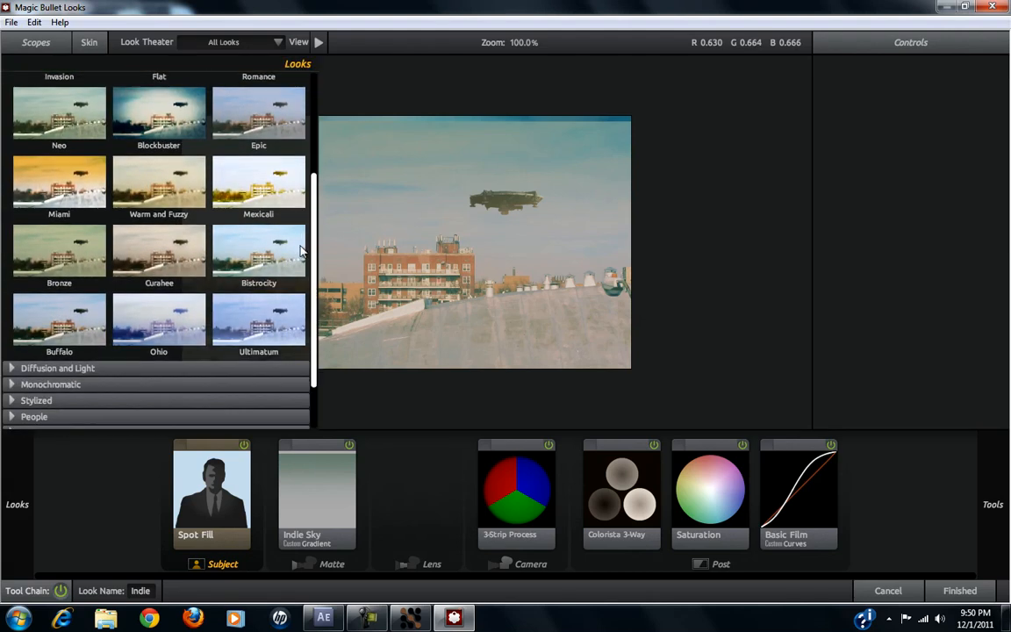
pyautogui.scroll(-1, 296, 297)
pyautogui.scroll(4, 290, 333)
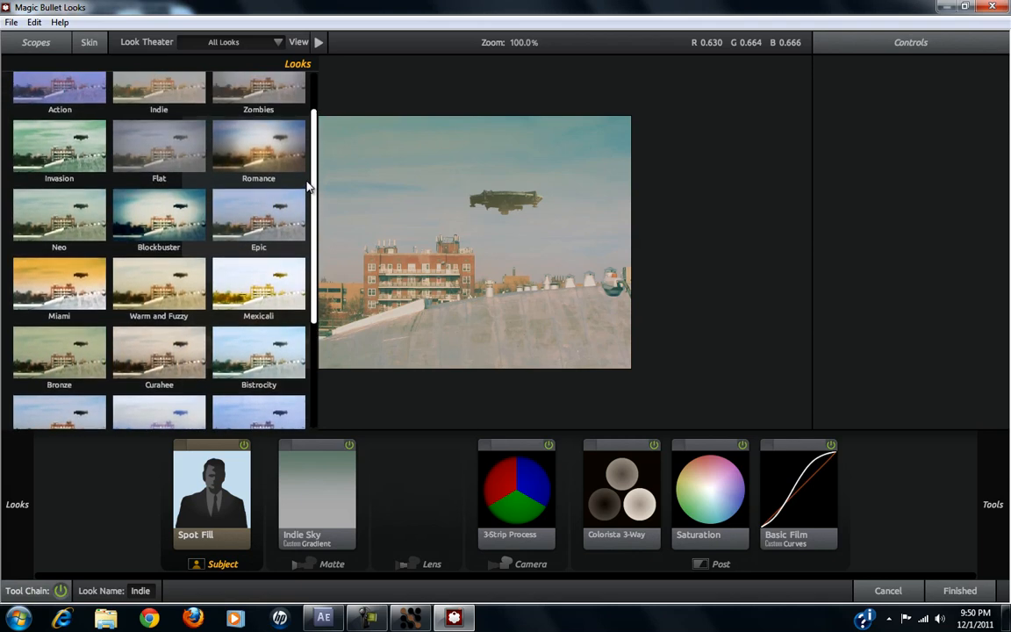
pyautogui.scroll(3, 295, 126)
pyautogui.click(37, 198)
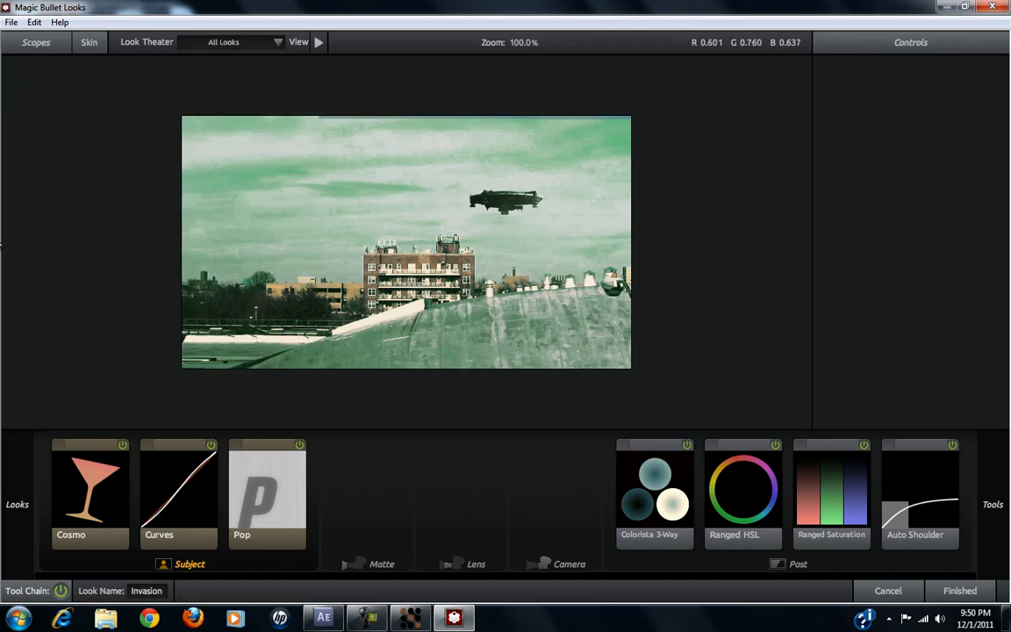
pyautogui.moveTo(235, 360)
pyautogui.click(253, 384)
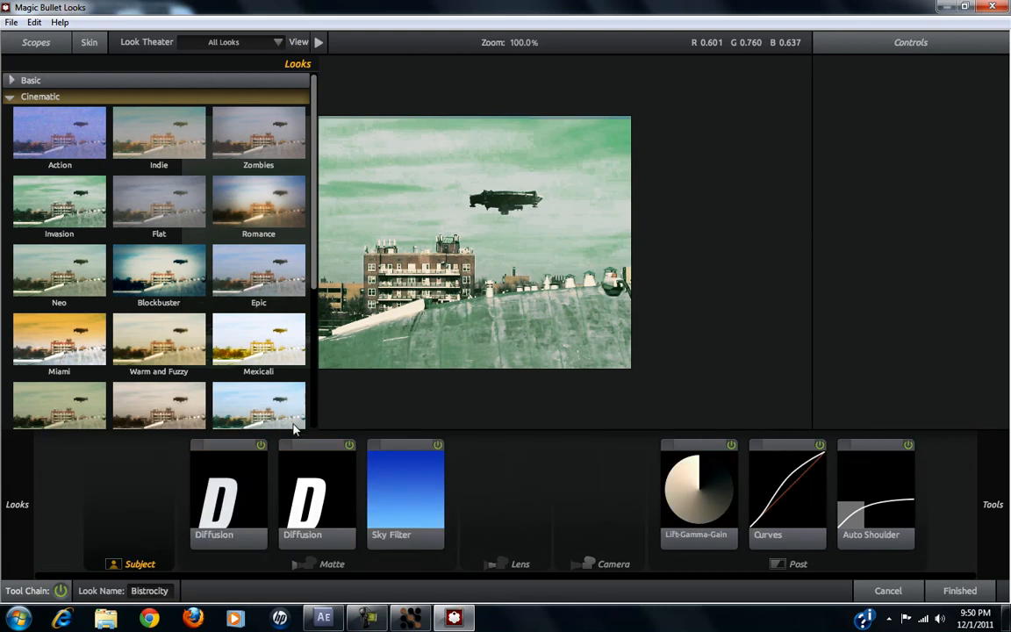
# Step: Try the Buffalo and Curahee presets from the Cinematic looks on the shot
pyautogui.moveTo(3, 286)
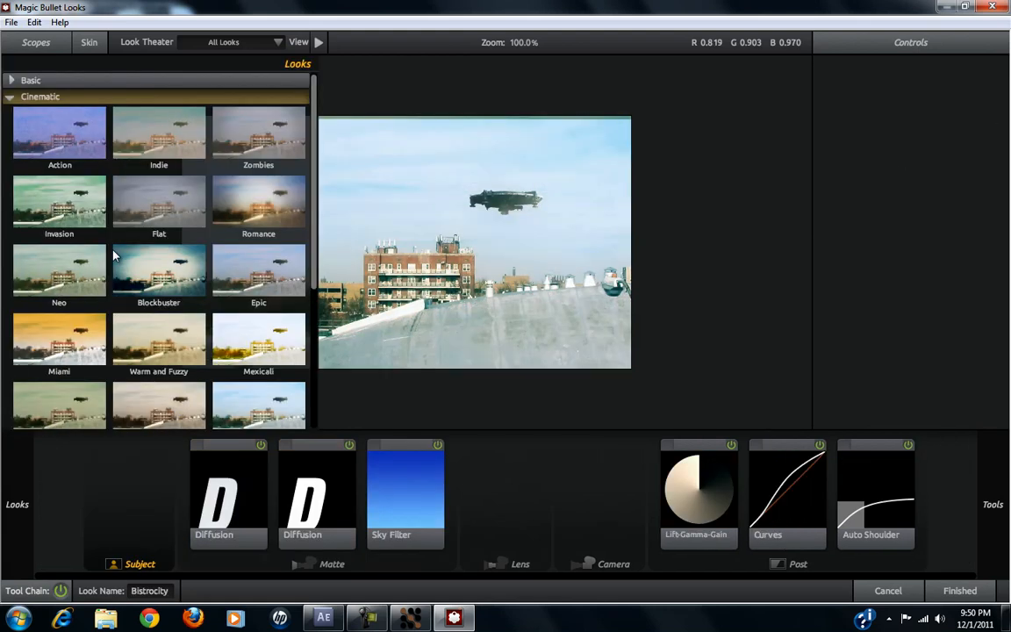
pyautogui.moveTo(317, 156); pyautogui.dragTo(292, 317)
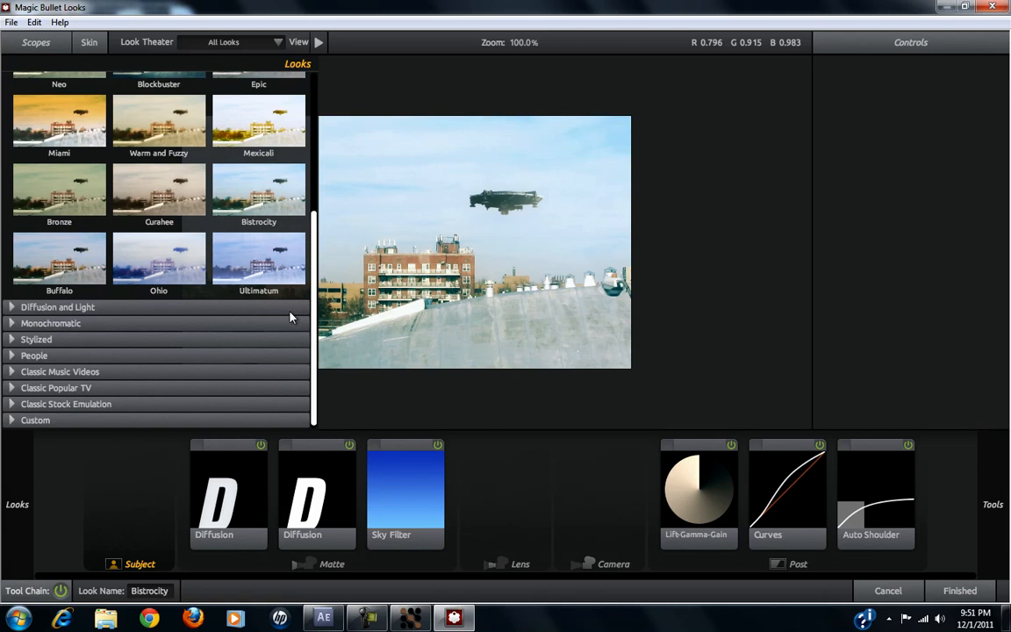
pyautogui.click(61, 261)
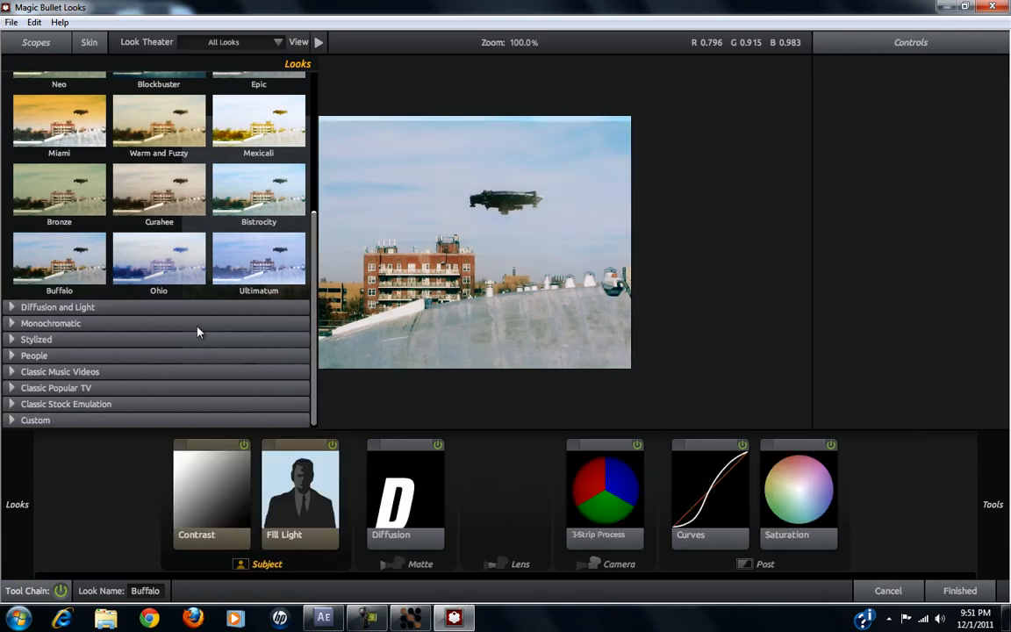
pyautogui.moveTo(87, 263)
pyautogui.click(158, 186)
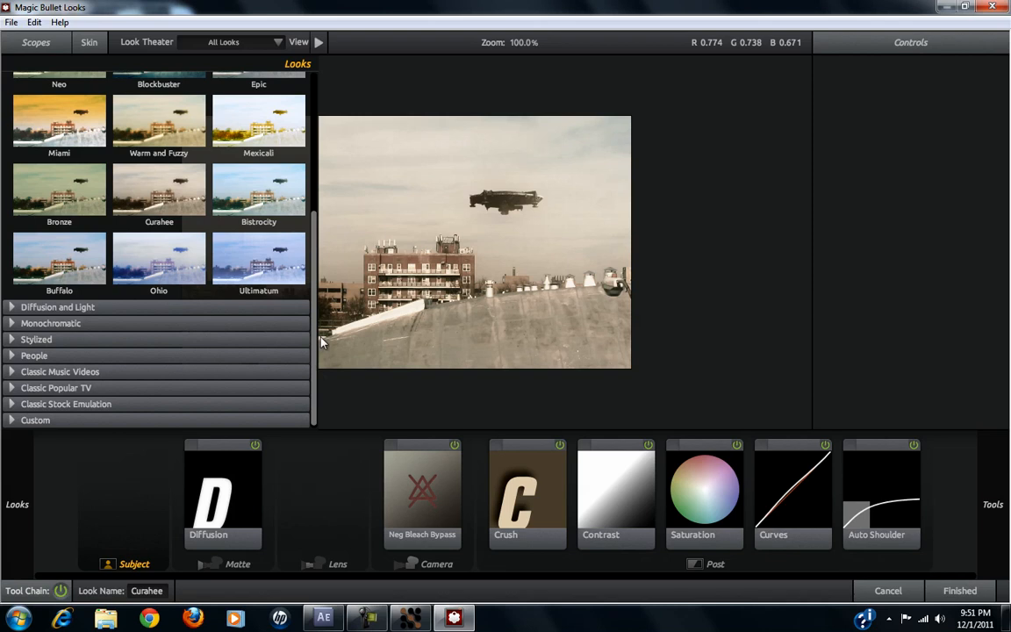
# Step: Apply the Bistrocity look to the shot and show the settings of its Sky Filter
pyautogui.scroll(1, 299, 298)
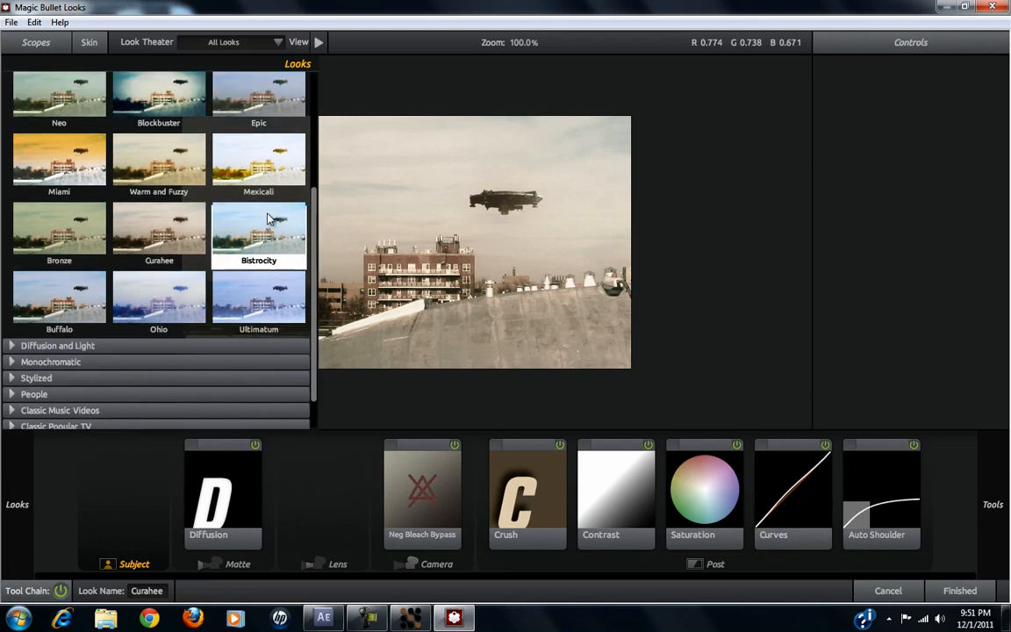
pyautogui.click(254, 224)
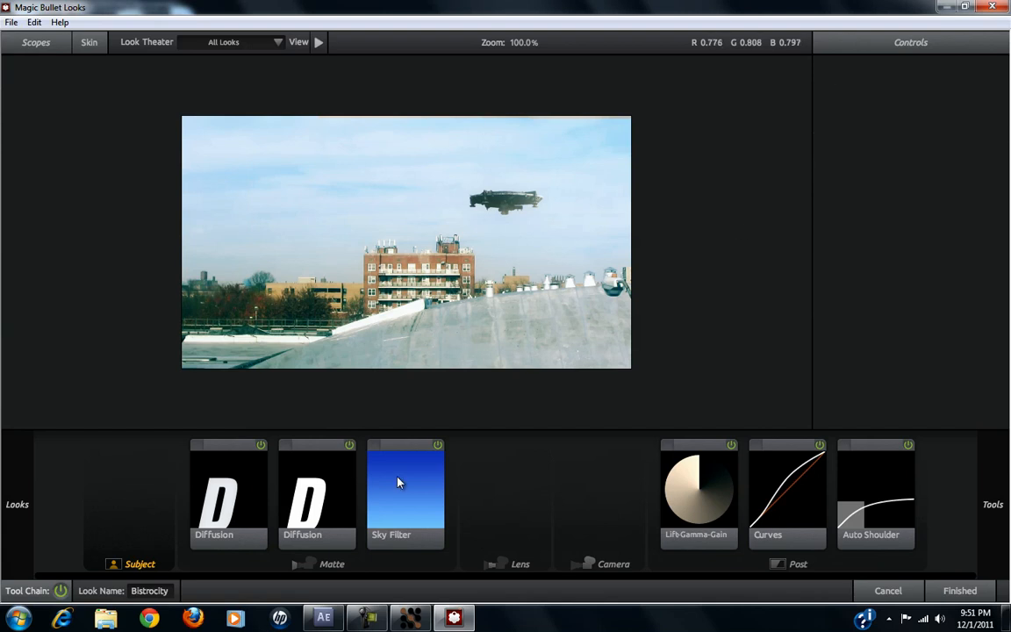
pyautogui.click(369, 458)
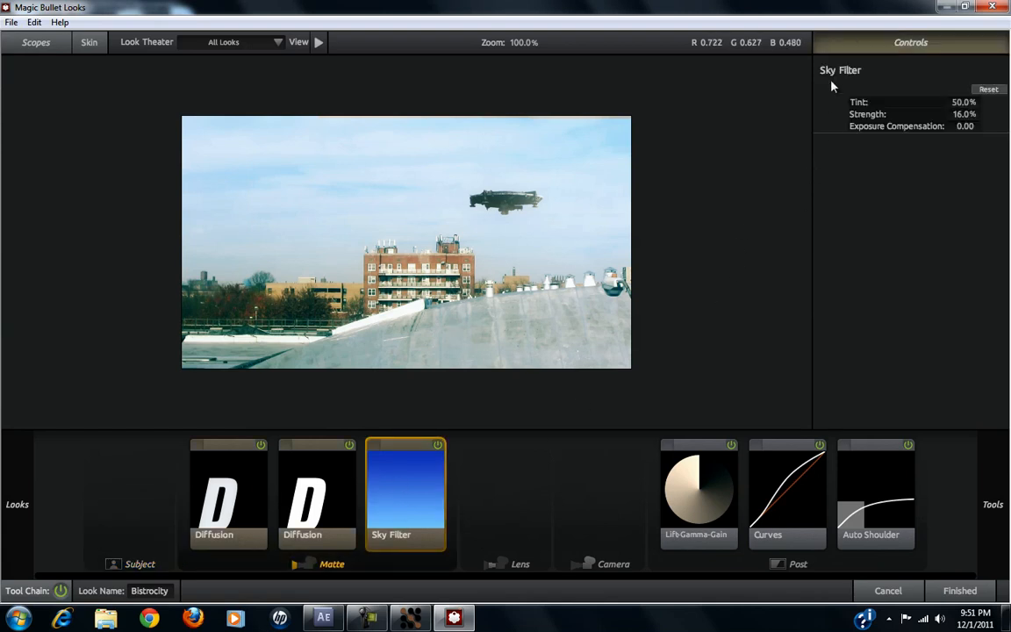
pyautogui.click(851, 38)
# Step: Examine the additional tools available for the Subject and Matte stages of the look
pyautogui.moveTo(1008, 213)
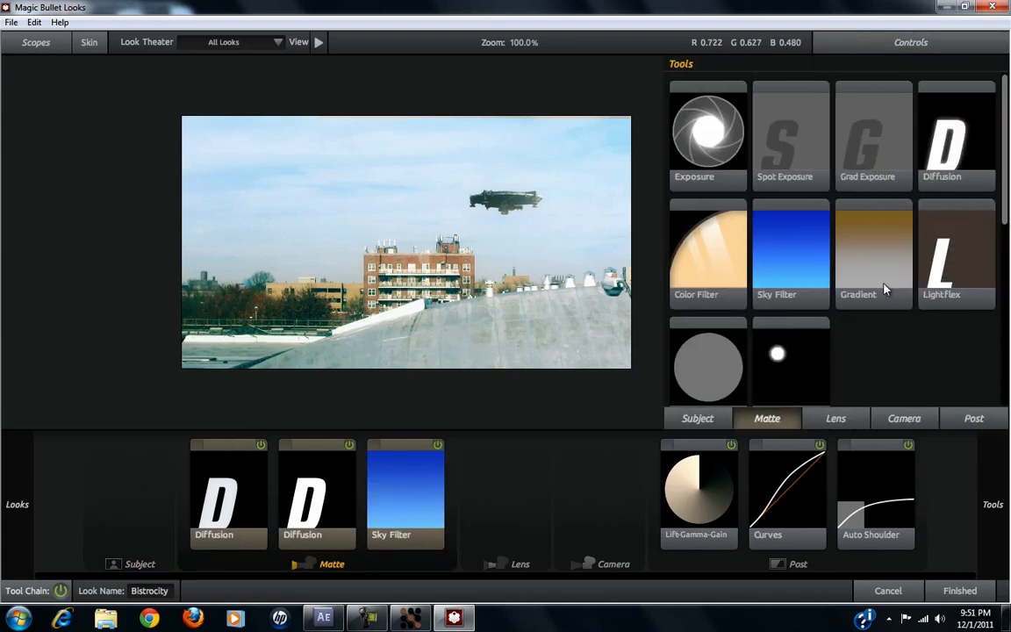
pyautogui.click(698, 421)
pyautogui.scroll(-2, 1007, 242)
pyautogui.scroll(-5, 1008, 241)
pyautogui.scroll(8, 1000, 327)
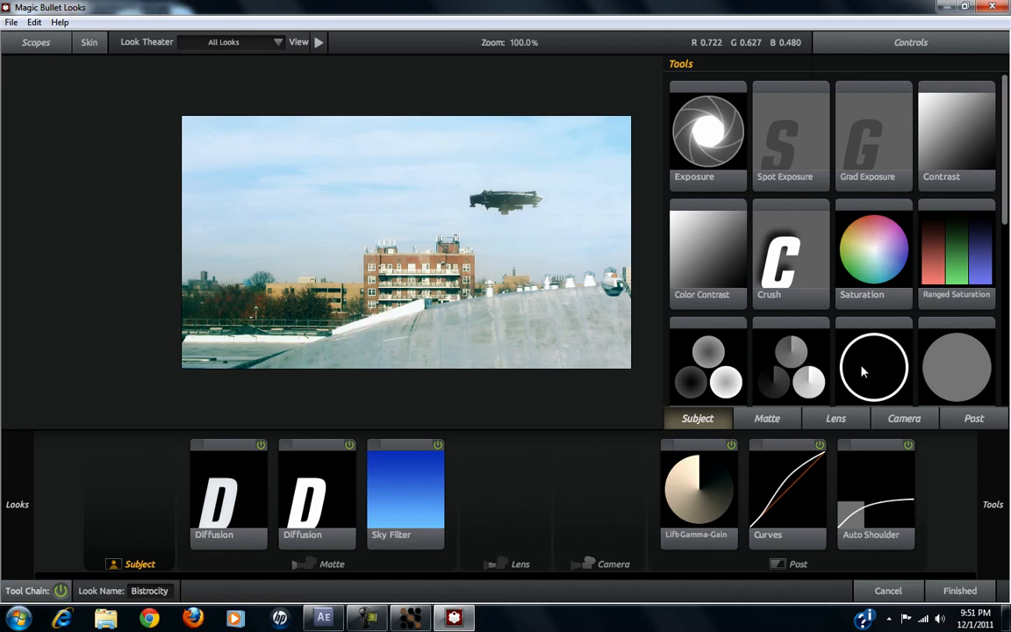
pyautogui.click(786, 423)
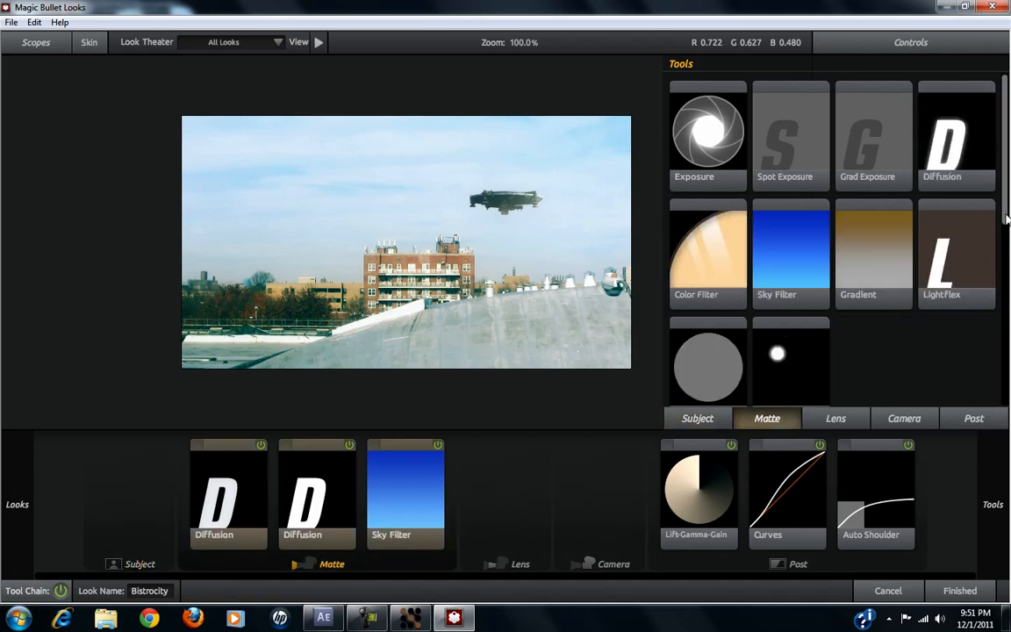
# Step: Look through the Matte tools, try the Star Filter on the shot, and remove it from the look
pyautogui.scroll(-5, 1008, 221)
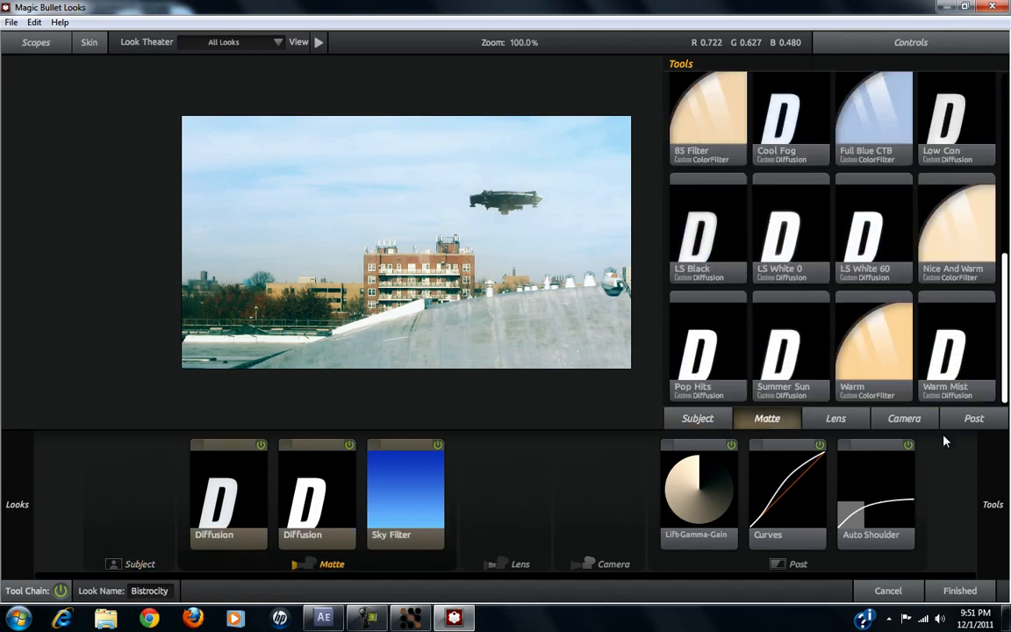
pyautogui.scroll(5, 1008, 173)
pyautogui.scroll(-2, 1008, 174)
pyautogui.moveTo(772, 294); pyautogui.dragTo(397, 228)
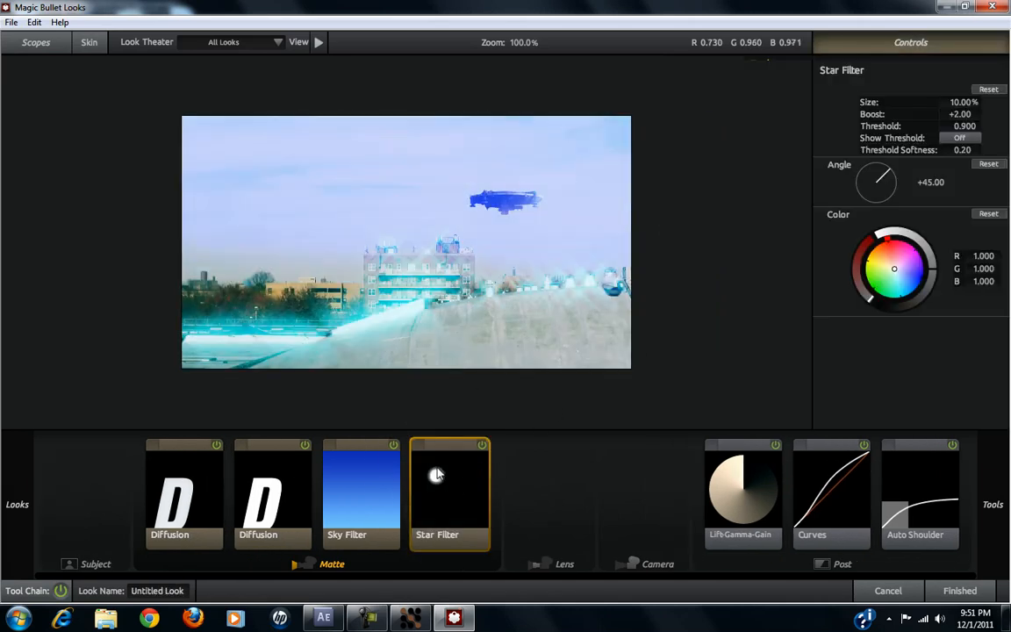
pyautogui.press('Delete')
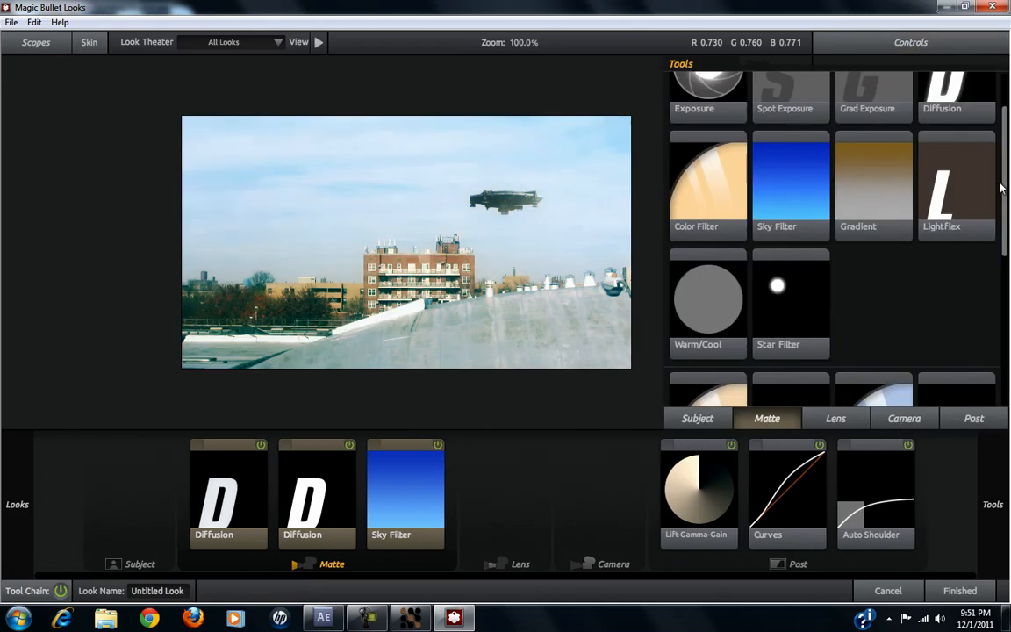
# Step: Try an Anamorphic Flare from the Lens tools with size 65.97% and boost +10.00, and remove it
pyautogui.scroll(-4, 871, 295)
pyautogui.click(835, 418)
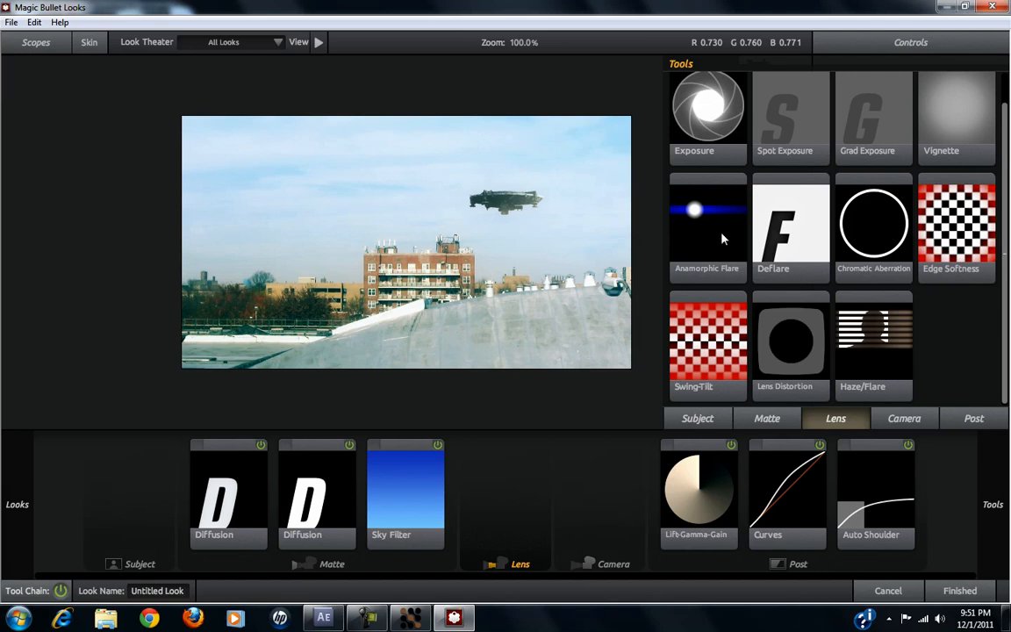
pyautogui.moveTo(681, 260)
pyautogui.mouseDown()
pyautogui.moveTo(641, 225)
pyautogui.moveTo(424, 298)
pyautogui.mouseUp()
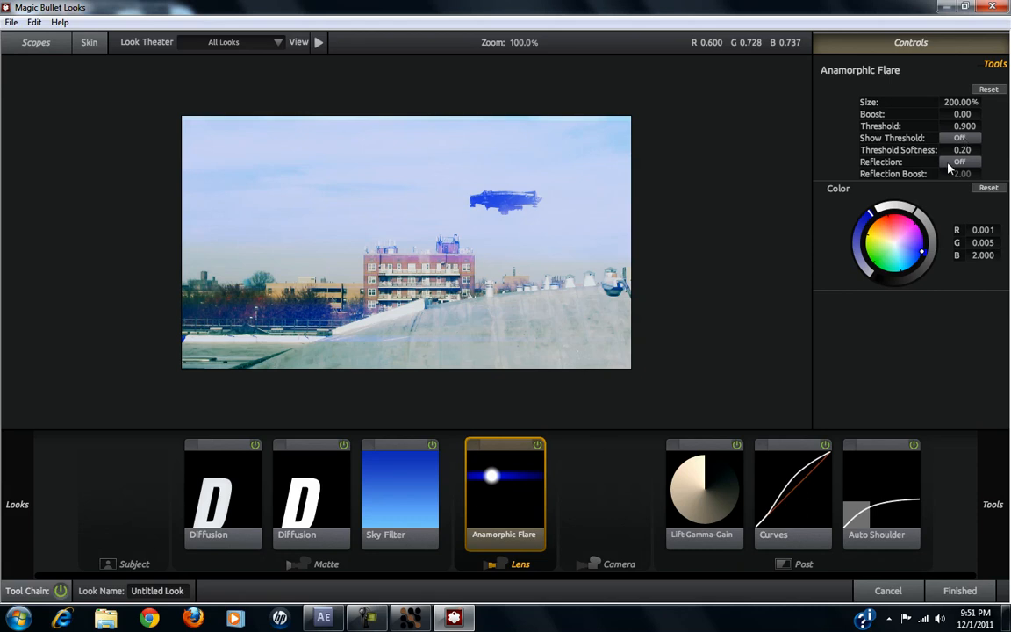
pyautogui.moveTo(948, 102); pyautogui.dragTo(887, 101)
pyautogui.moveTo(475, 102); pyautogui.dragTo(733, 110)
pyautogui.moveTo(794, 120); pyautogui.dragTo(869, 119)
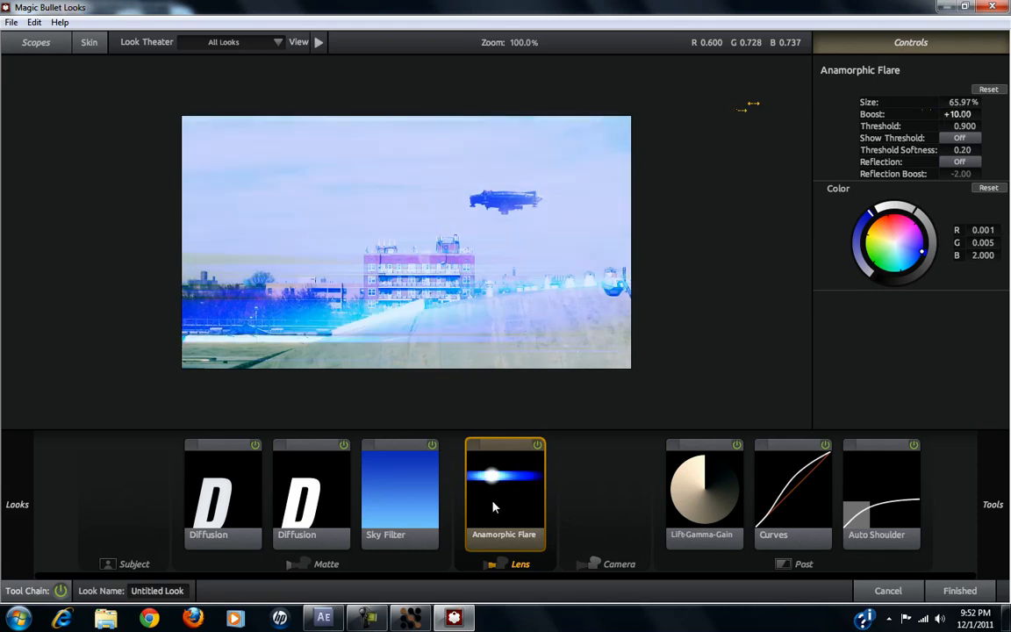
pyautogui.press('Delete')
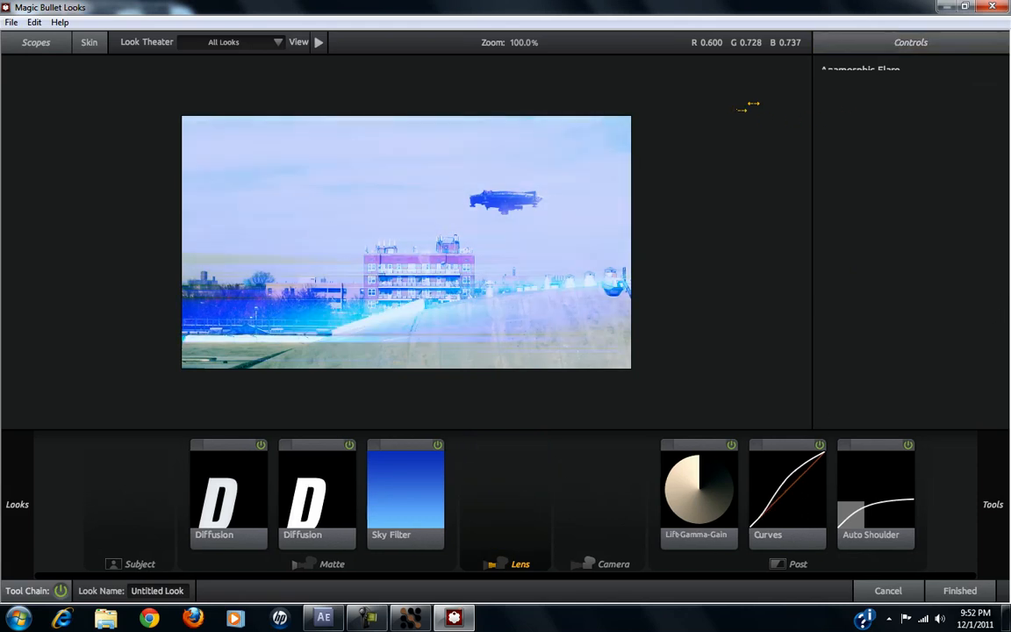
# Step: Add Lens Distortion to the Lens stage and set its distortion to 3%
pyautogui.moveTo(999, 264)
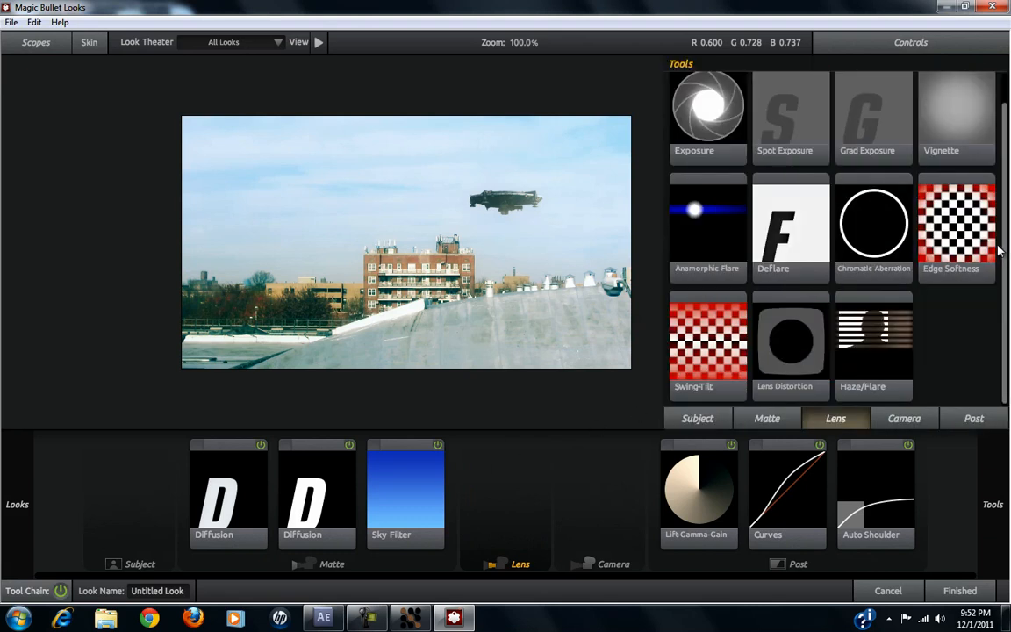
pyautogui.moveTo(791, 349); pyautogui.dragTo(491, 508)
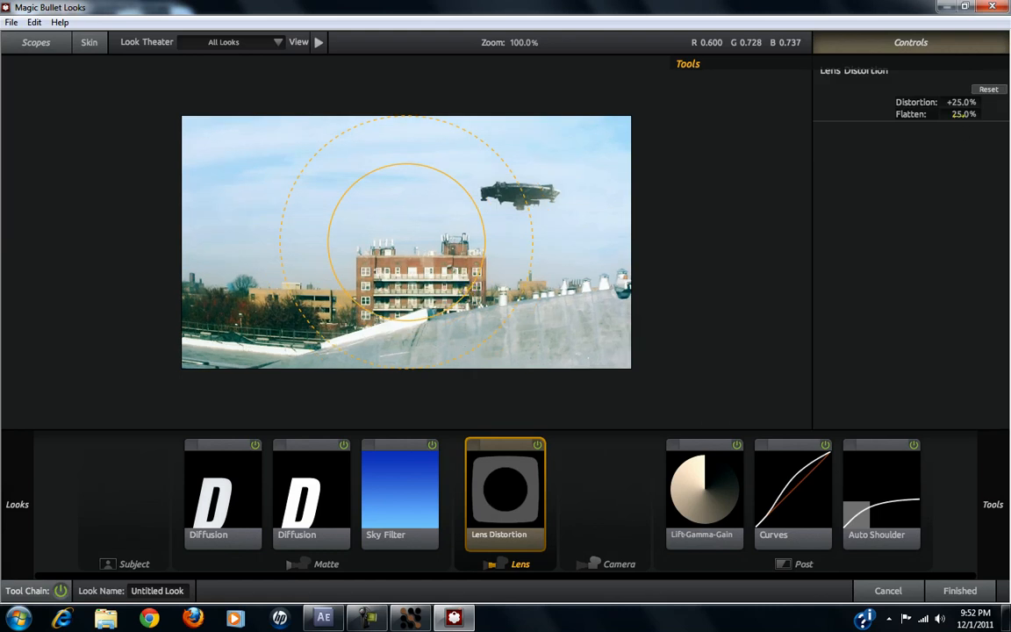
pyautogui.moveTo(963, 103)
pyautogui.mouseDown()
pyautogui.moveTo(849, 100)
pyautogui.moveTo(965, 103)
pyautogui.mouseUp()
pyautogui.click(966, 103)
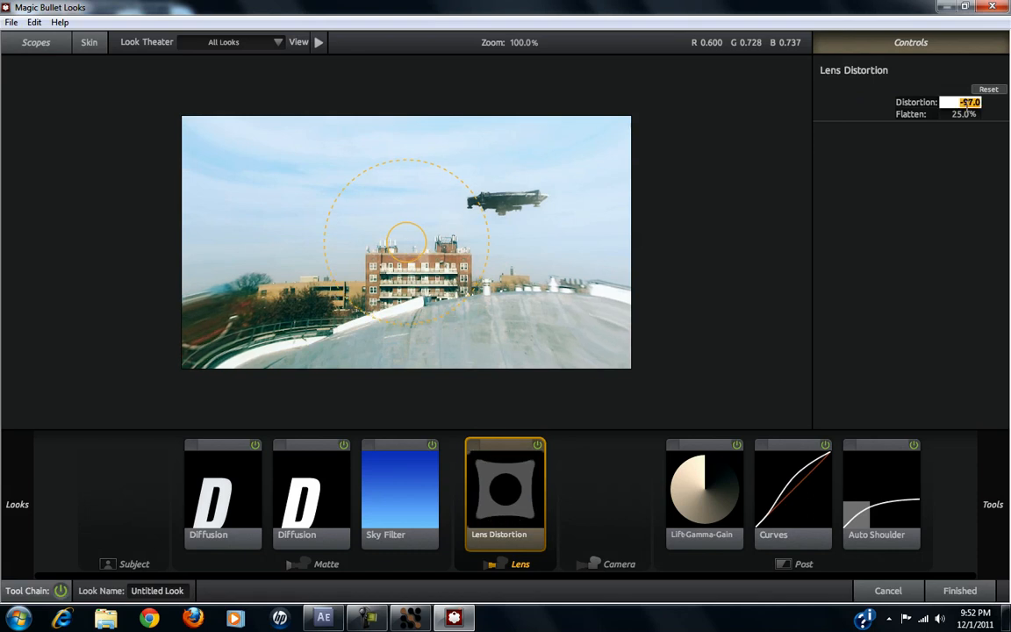
pyautogui.write('3')
pyautogui.press('Return')
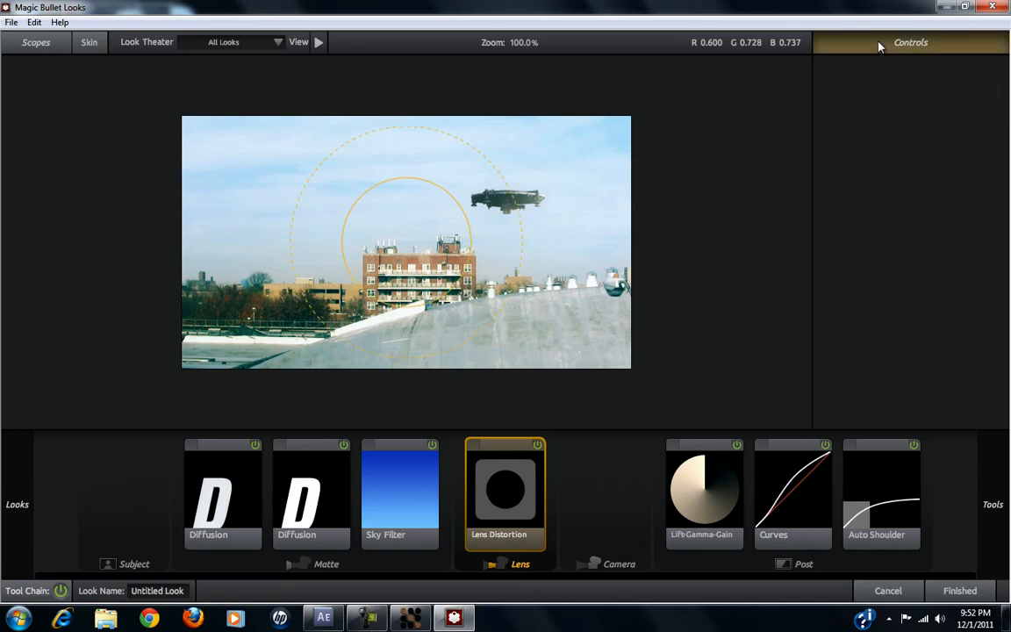
# Step: Try the Shutter Streak tool on the Camera stage of the look and remove it
pyautogui.moveTo(1008, 65)
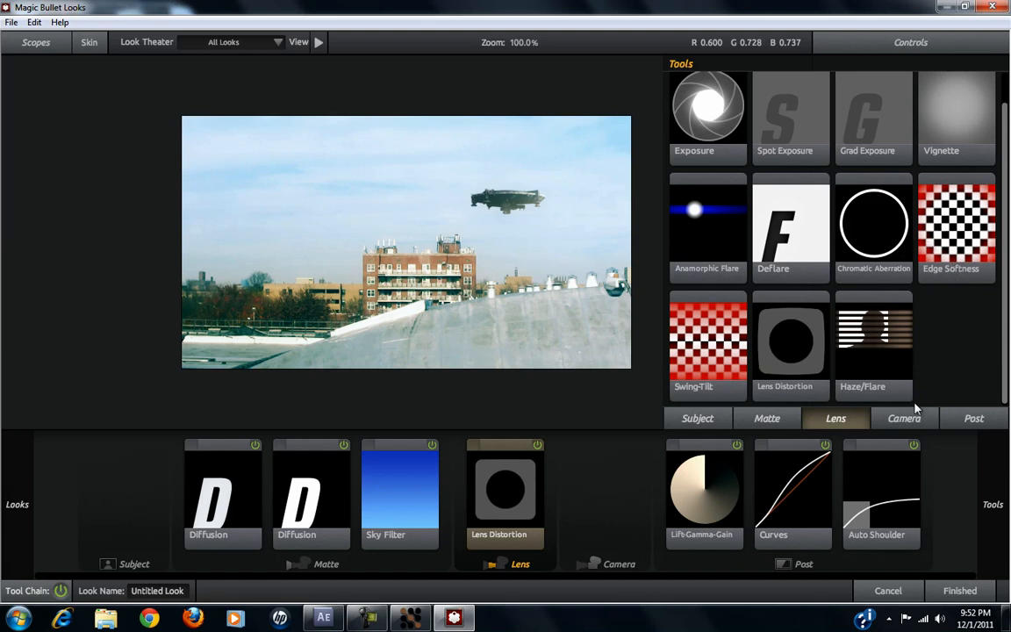
pyautogui.moveTo(1006, 307)
pyautogui.mouseDown()
pyautogui.moveTo(1006, 278)
pyautogui.moveTo(1006, 309)
pyautogui.mouseUp()
pyautogui.click(899, 427)
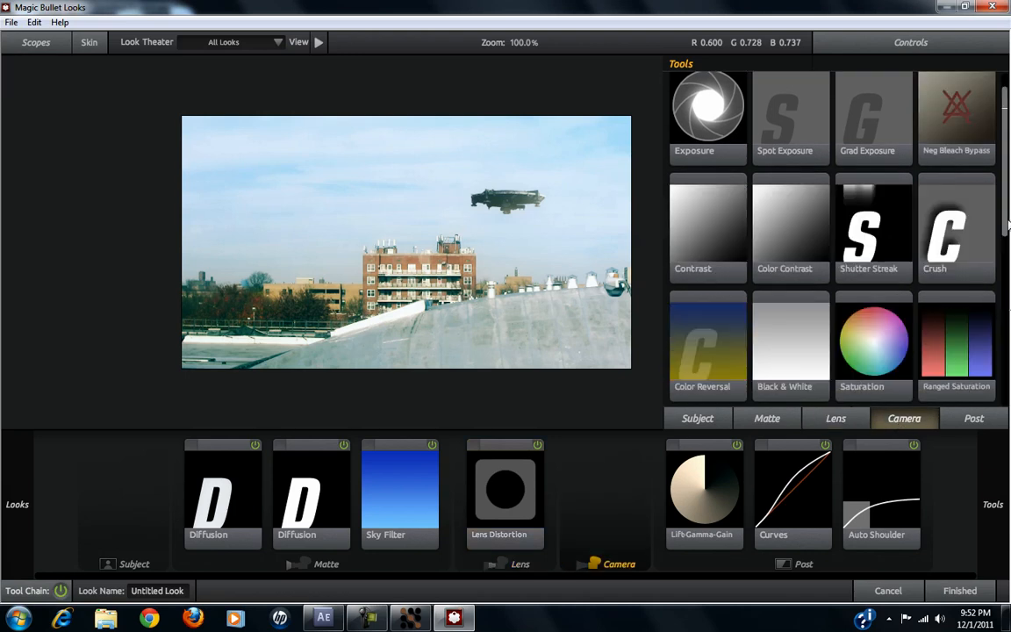
pyautogui.moveTo(869, 233)
pyautogui.mouseDown()
pyautogui.moveTo(465, 290)
pyautogui.moveTo(490, 283)
pyautogui.mouseUp()
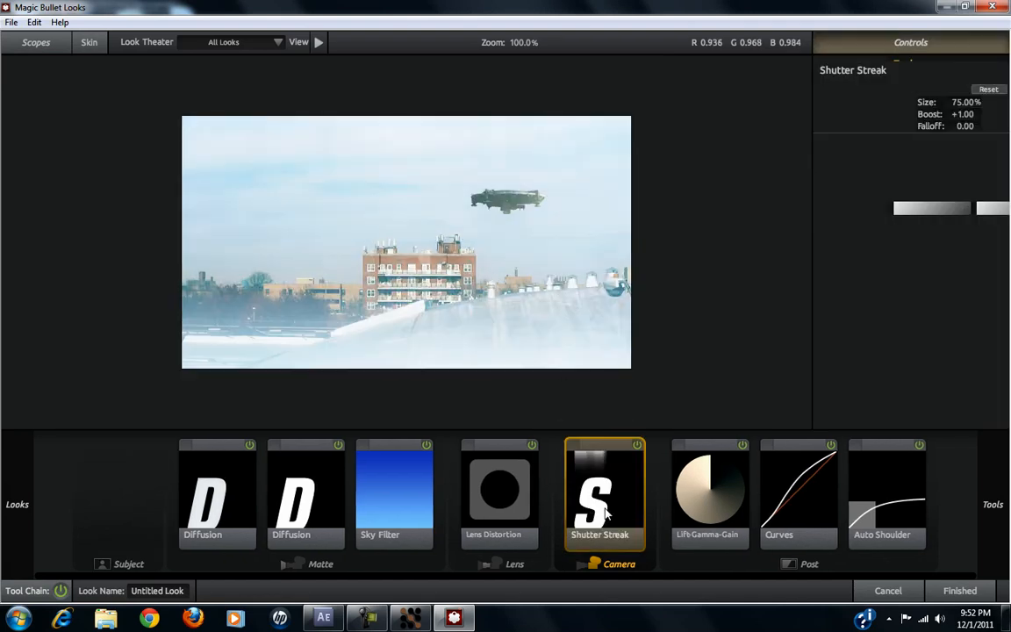
pyautogui.press('Delete')
# Step: Add Film Grain to the Camera stage and set its amount to 2%
pyautogui.moveTo(1009, 160)
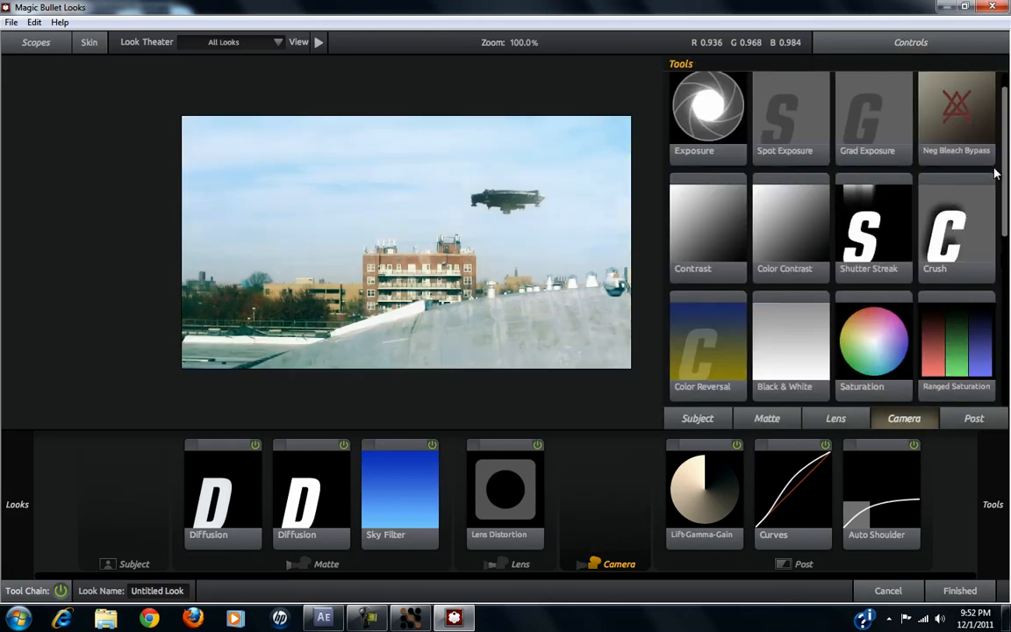
pyautogui.moveTo(1004, 165); pyautogui.dragTo(966, 351)
pyautogui.moveTo(728, 250); pyautogui.dragTo(364, 261)
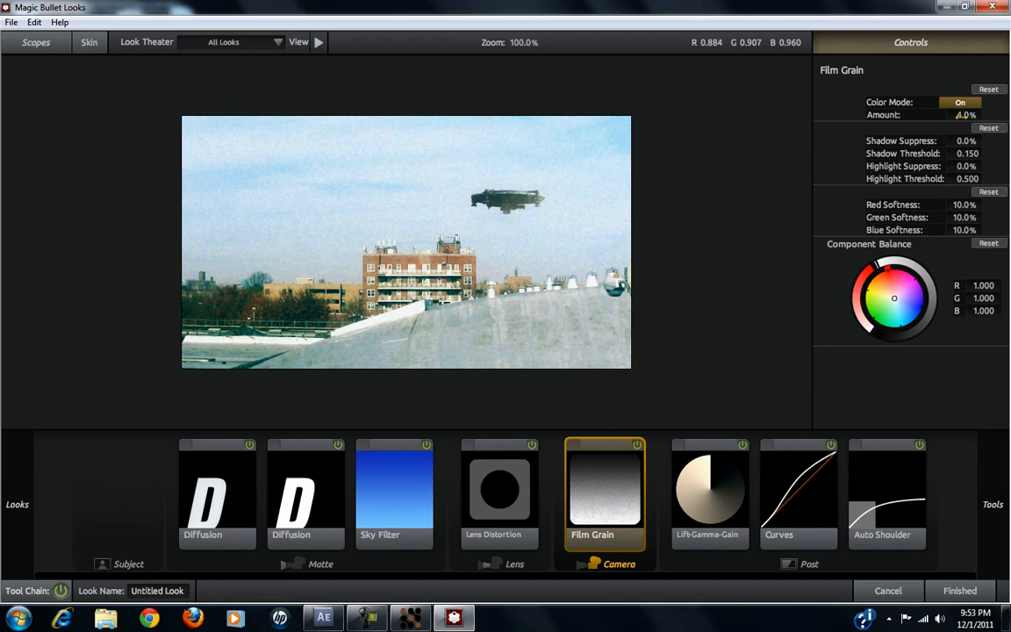
pyautogui.click(961, 115)
pyautogui.write('2')
pyautogui.press('Return')
# Step: Look through the Post tools and apply the finished look to the pre-composed shot in After Effects
pyautogui.moveTo(1008, 195)
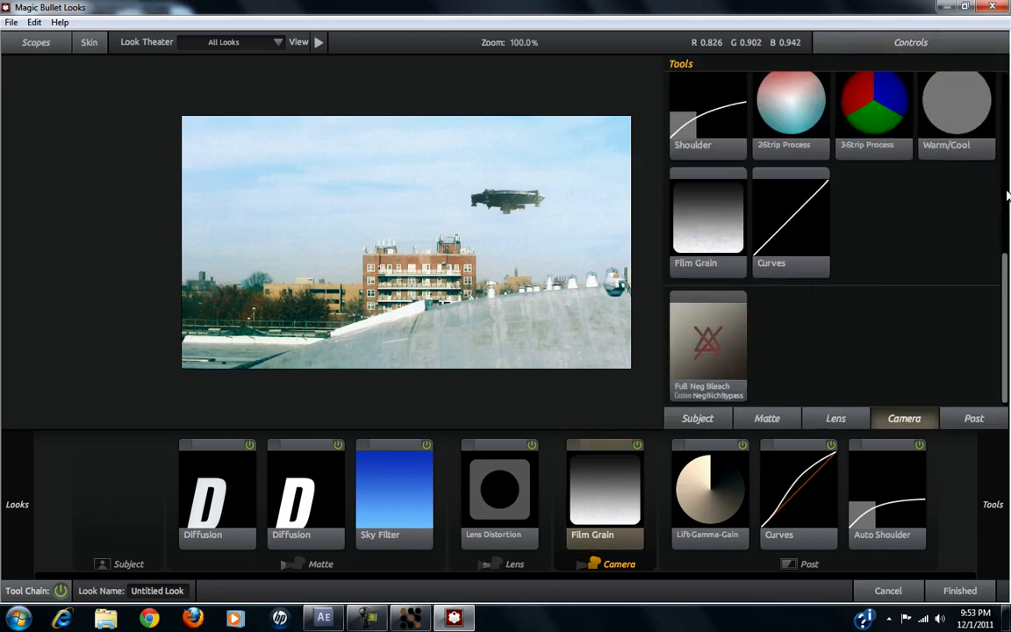
pyautogui.click(970, 419)
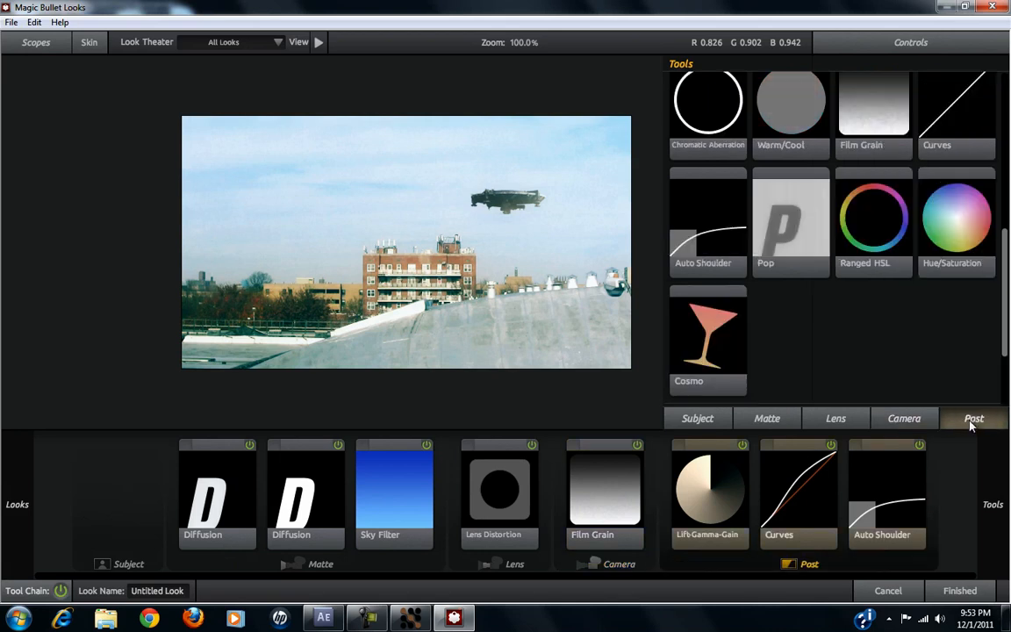
pyautogui.scroll(2, 1008, 309)
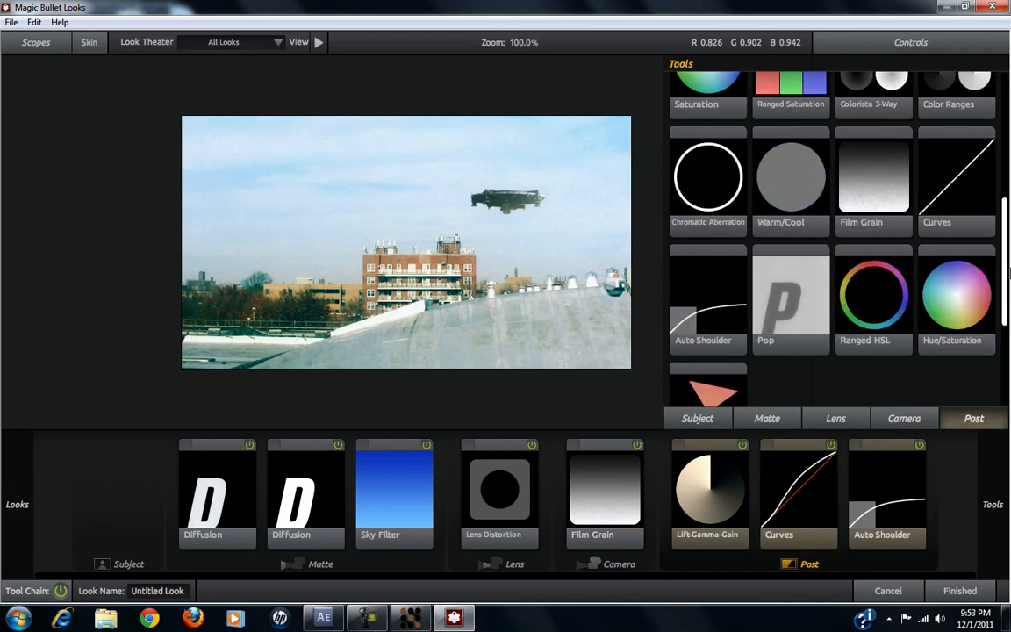
pyautogui.scroll(-3, 1007, 311)
pyautogui.moveTo(1007, 312); pyautogui.dragTo(1006, 195)
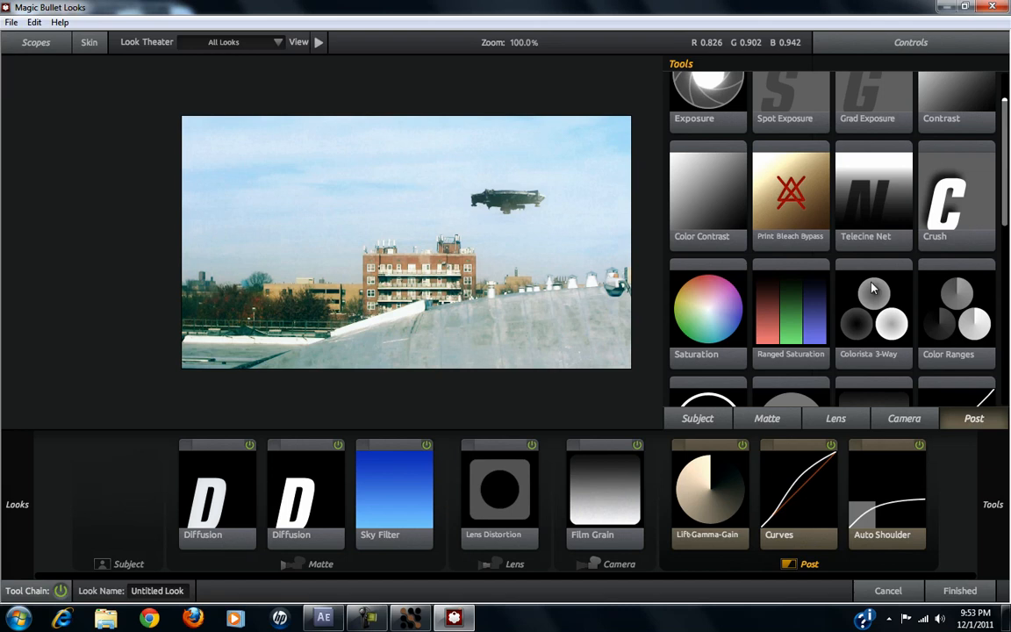
pyautogui.click(959, 591)
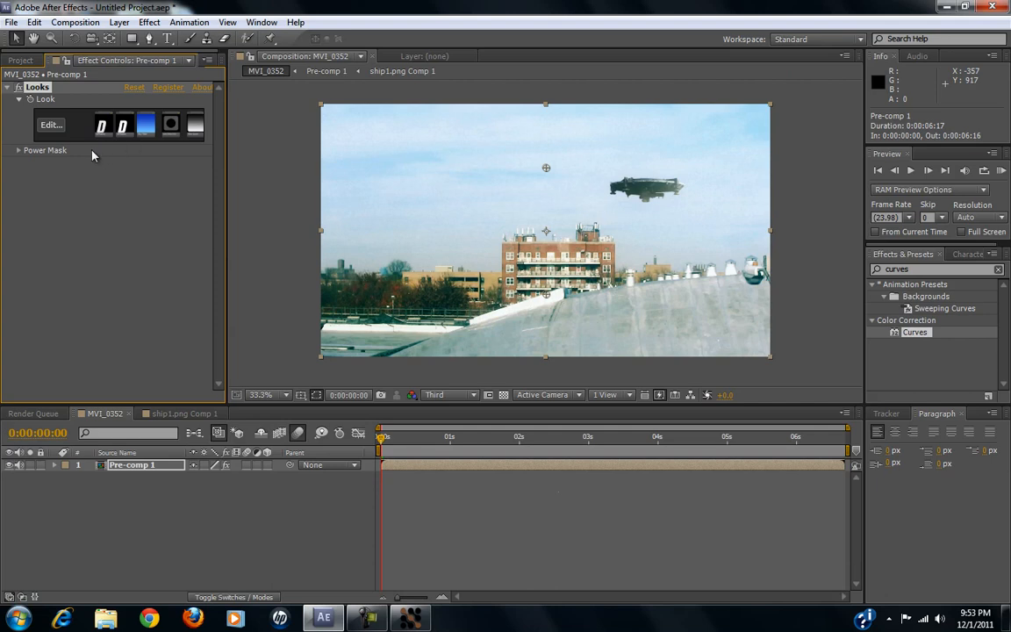
# Step: Open Pre-comp 1 and show the Curves effect on its MVI_0352.MOV layer
pyautogui.click(38, 128)
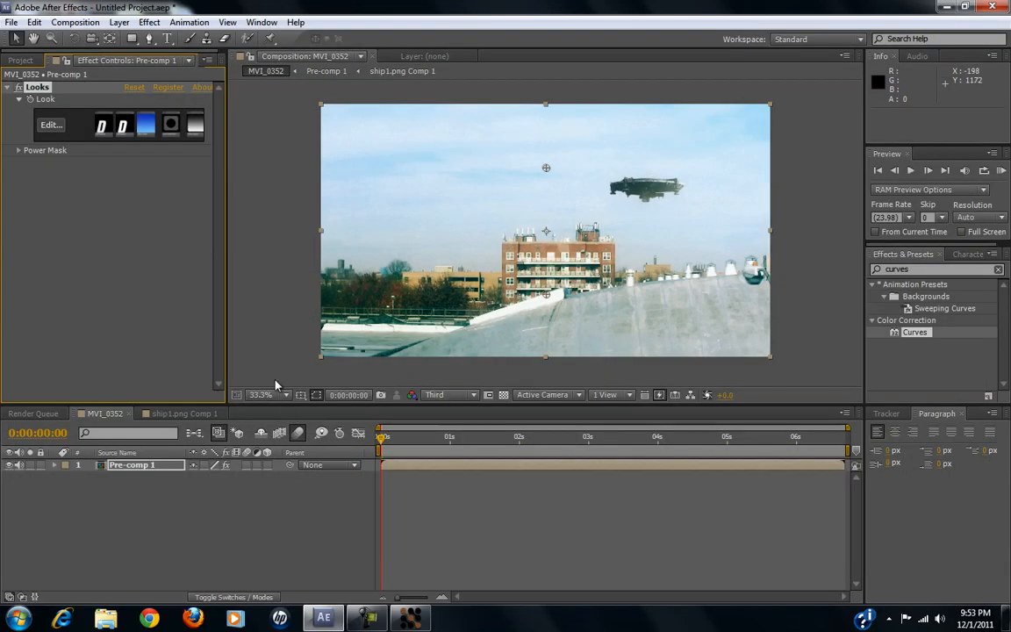
pyautogui.doubleClick(122, 469)
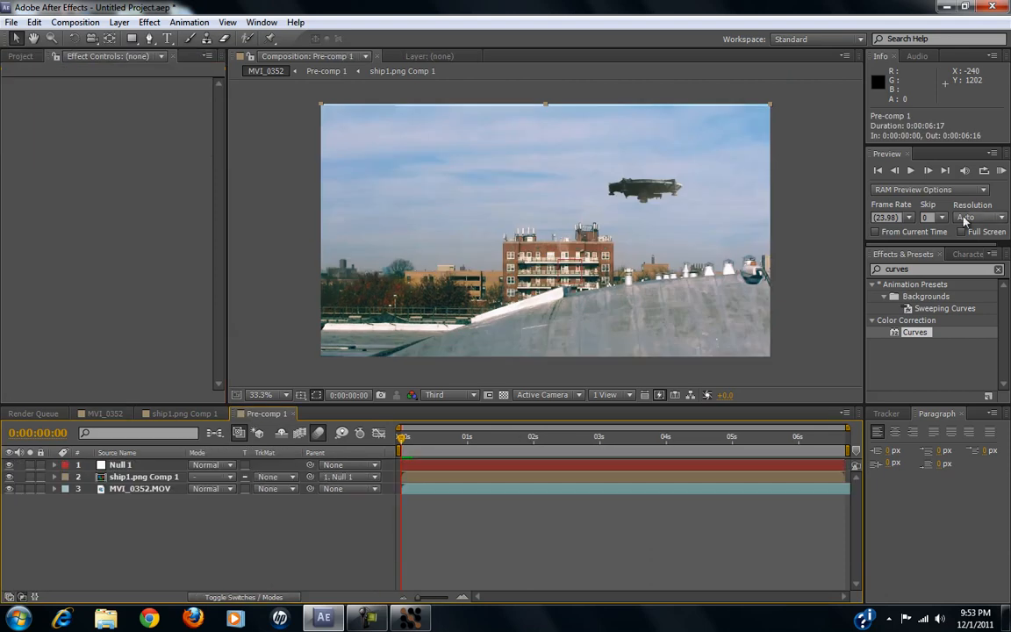
pyautogui.click(136, 480)
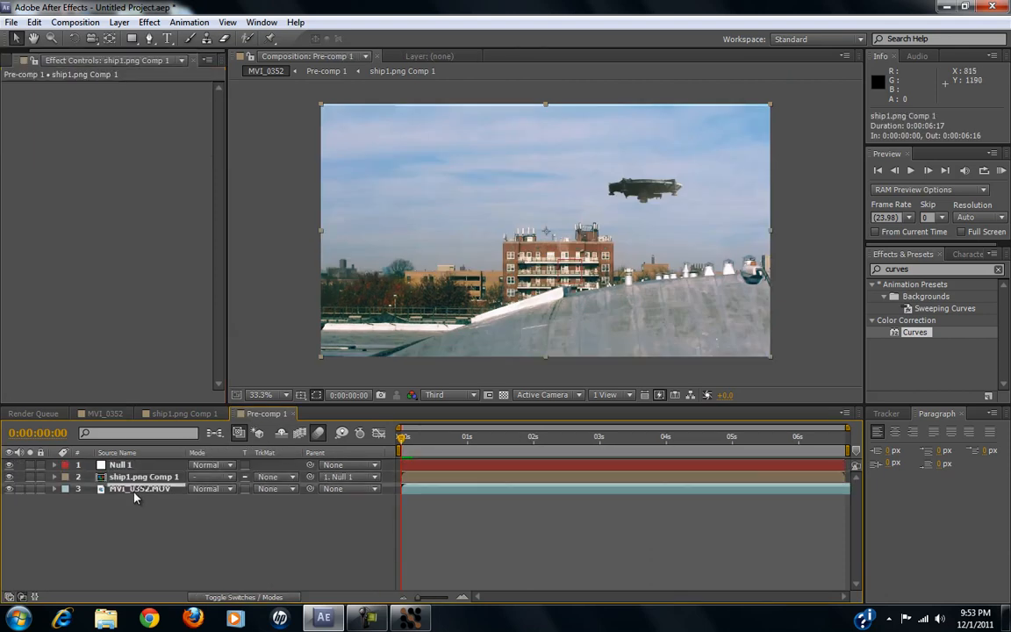
pyautogui.click(134, 491)
pyautogui.click(138, 480)
pyautogui.click(138, 489)
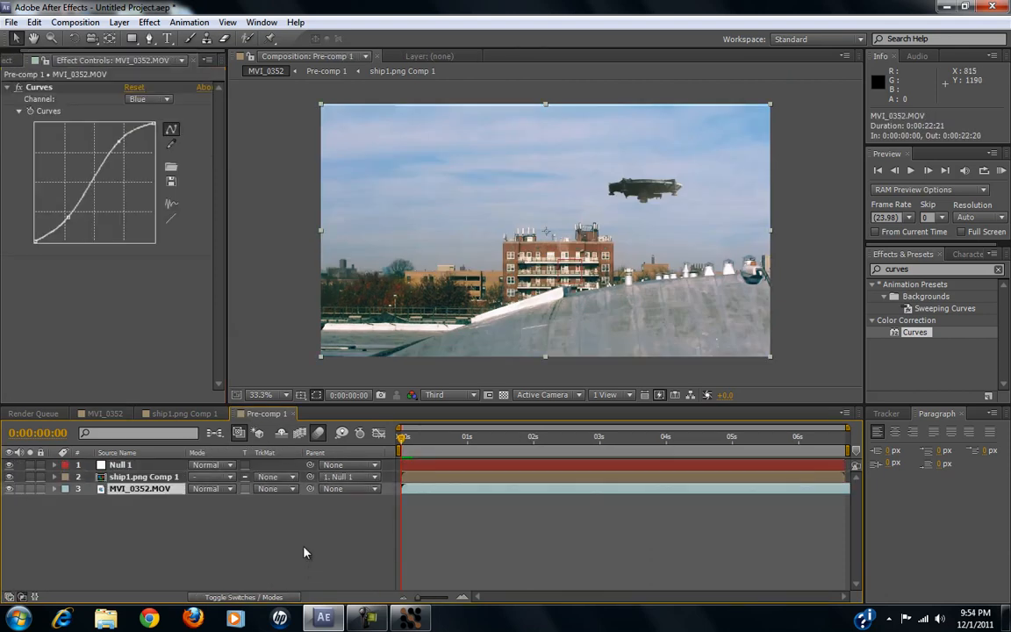
# Step: Switch to the desktop and open the Action_Essentials_720p folder inside Action Essentials 2
pyautogui.press('super+d')
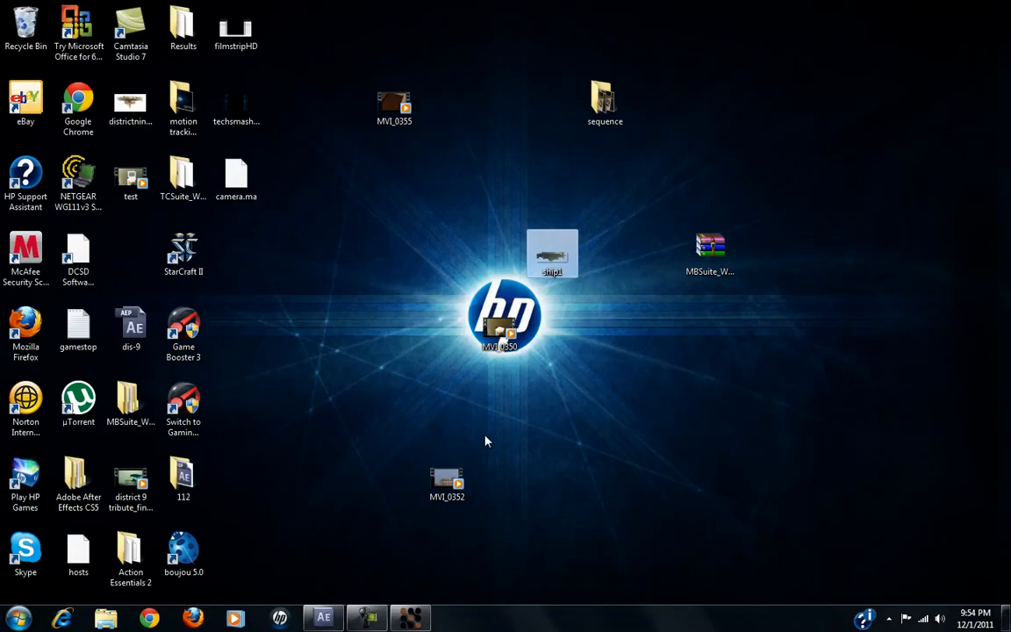
pyautogui.doubleClick(130, 555)
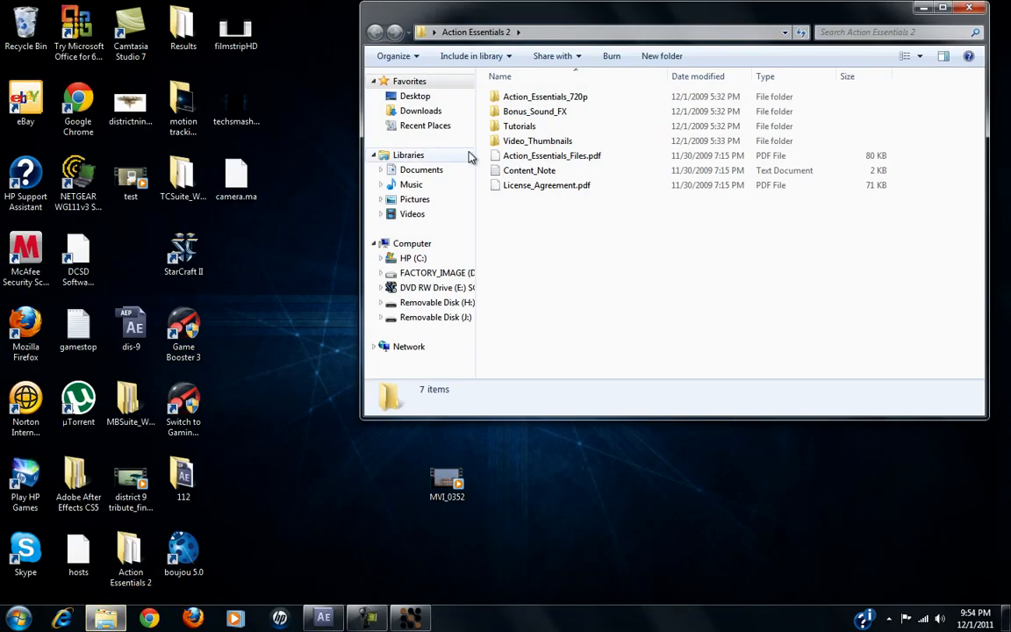
pyautogui.moveTo(453, 20); pyautogui.dragTo(447, 1)
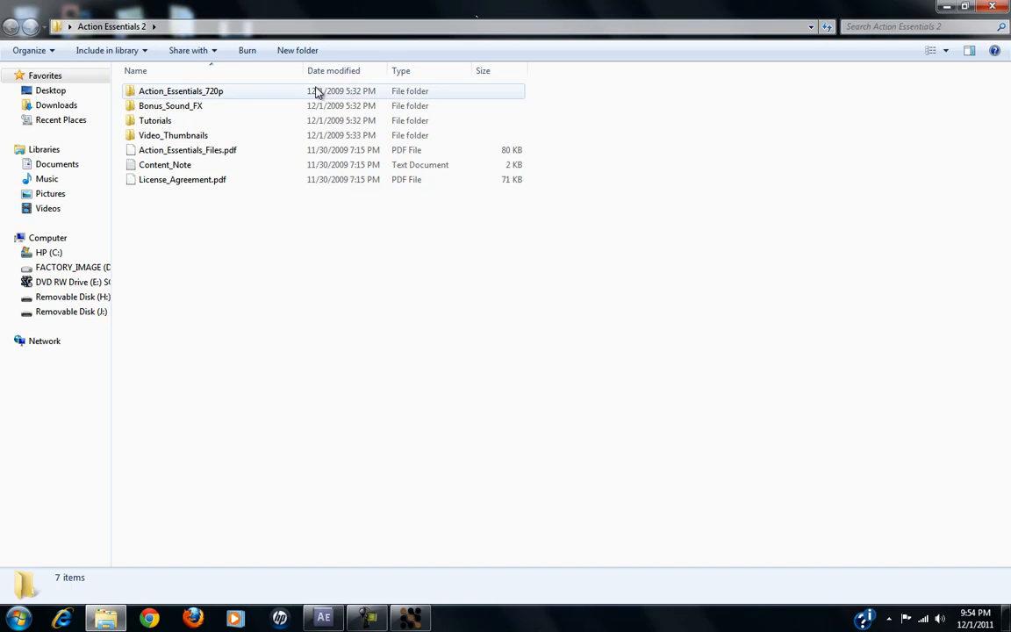
pyautogui.click(307, 107)
pyautogui.click(294, 121)
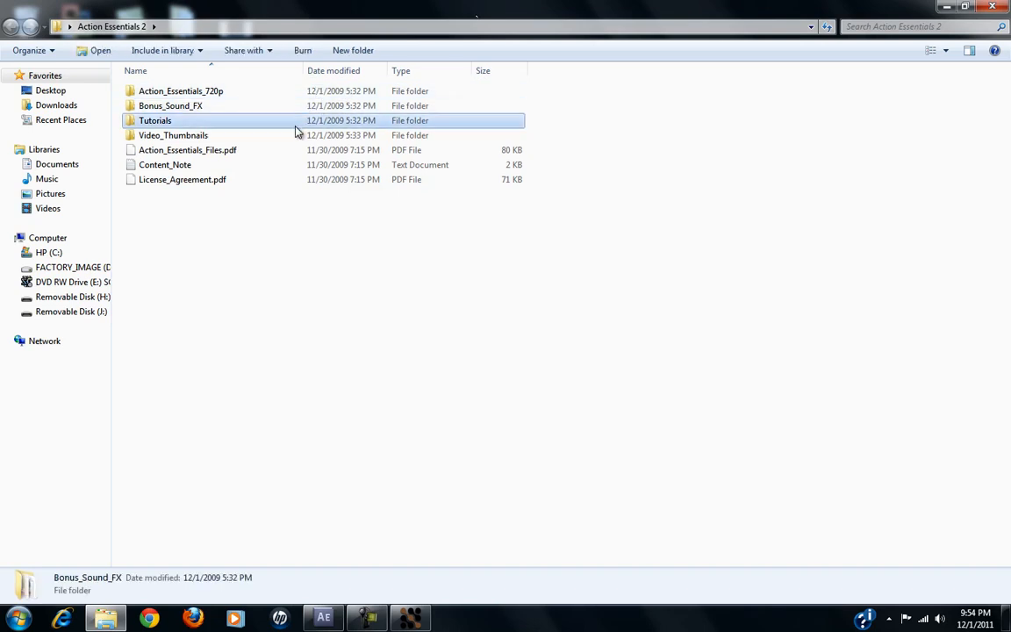
pyautogui.click(181, 151)
pyautogui.click(169, 120)
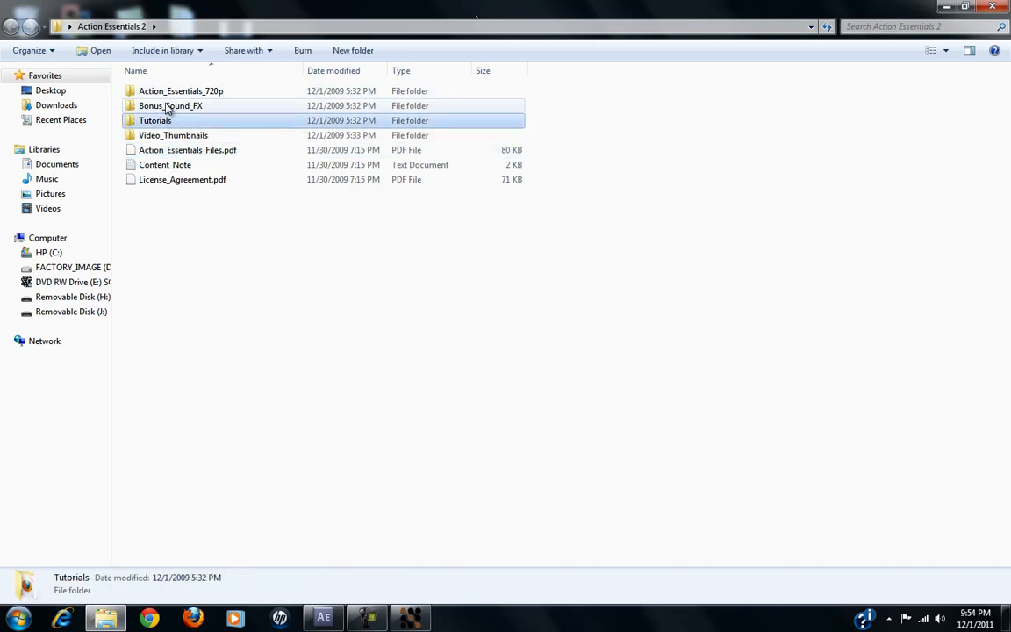
pyautogui.click(167, 106)
pyautogui.click(188, 93)
pyautogui.doubleClick(208, 94)
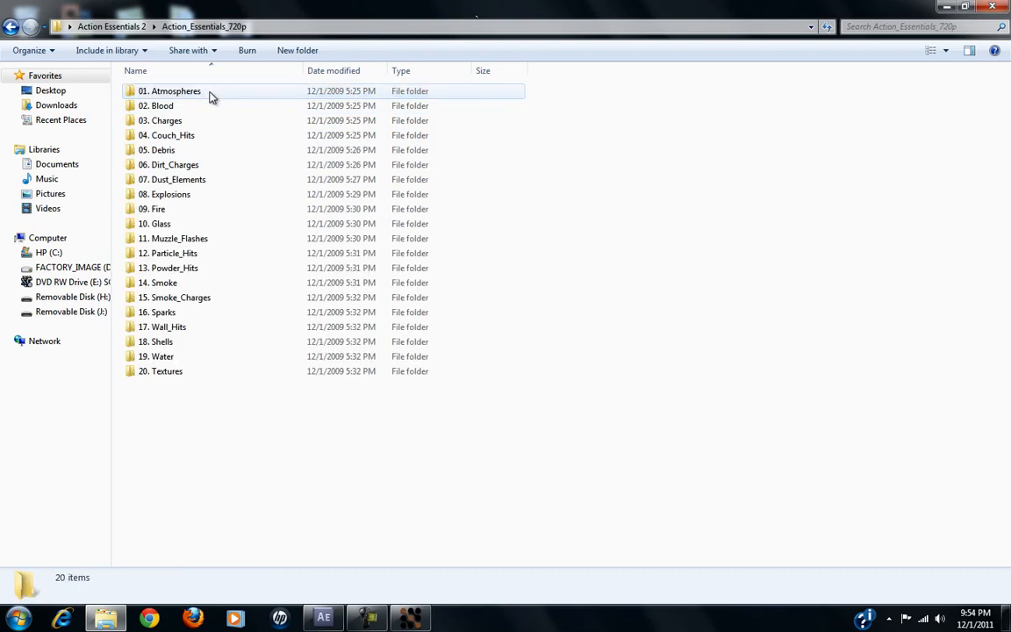
# Step: Look over the effect categories, including Explosions, Smoke and Muzzle_Flashes, and open the 07. Dust_Elements folder
pyautogui.click(233, 237)
pyautogui.click(209, 195)
pyautogui.click(184, 283)
pyautogui.click(195, 298)
pyautogui.click(180, 283)
pyautogui.click(181, 298)
pyautogui.click(192, 238)
pyautogui.click(195, 194)
pyautogui.click(197, 179)
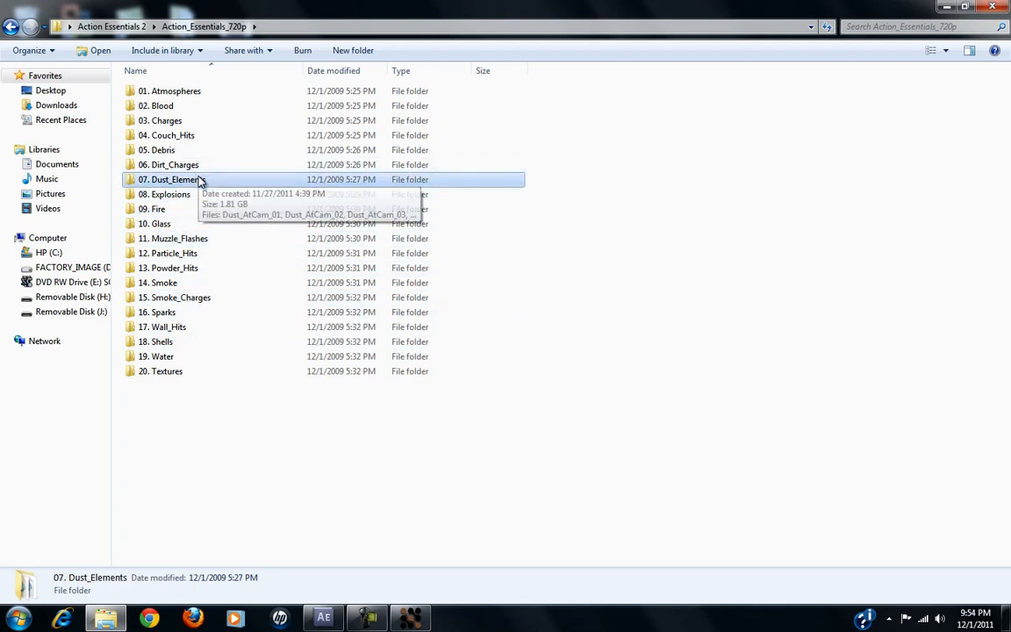
pyautogui.doubleClick(199, 180)
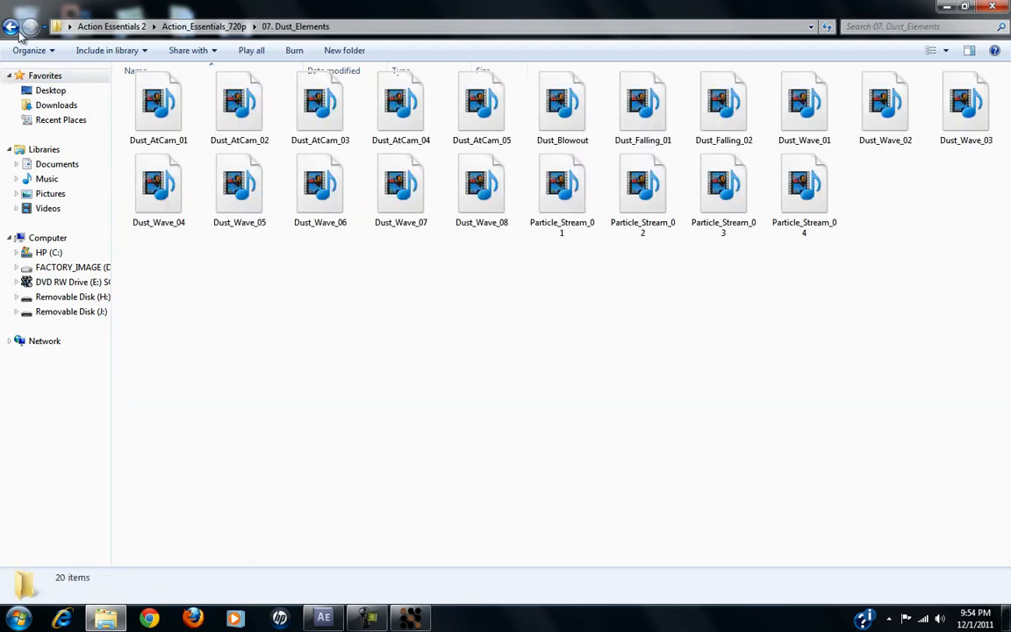
# Step: Return to the Action Essentials 2 folder and open 07. Dust_Elements inside Video_Thumbnails
pyautogui.click(16, 30)
pyautogui.click(16, 30)
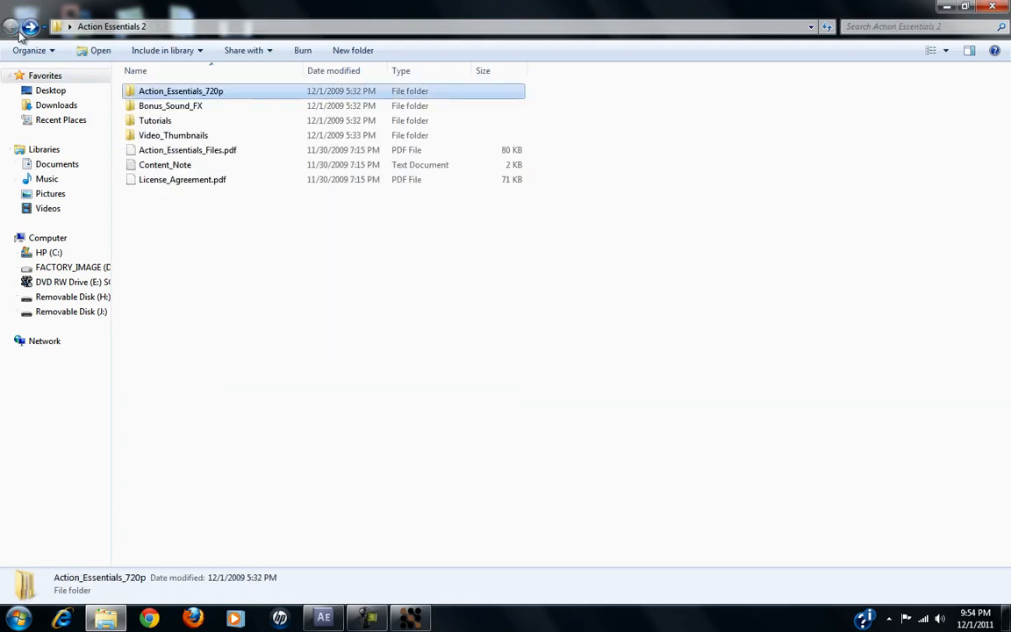
pyautogui.doubleClick(276, 135)
pyautogui.doubleClick(263, 187)
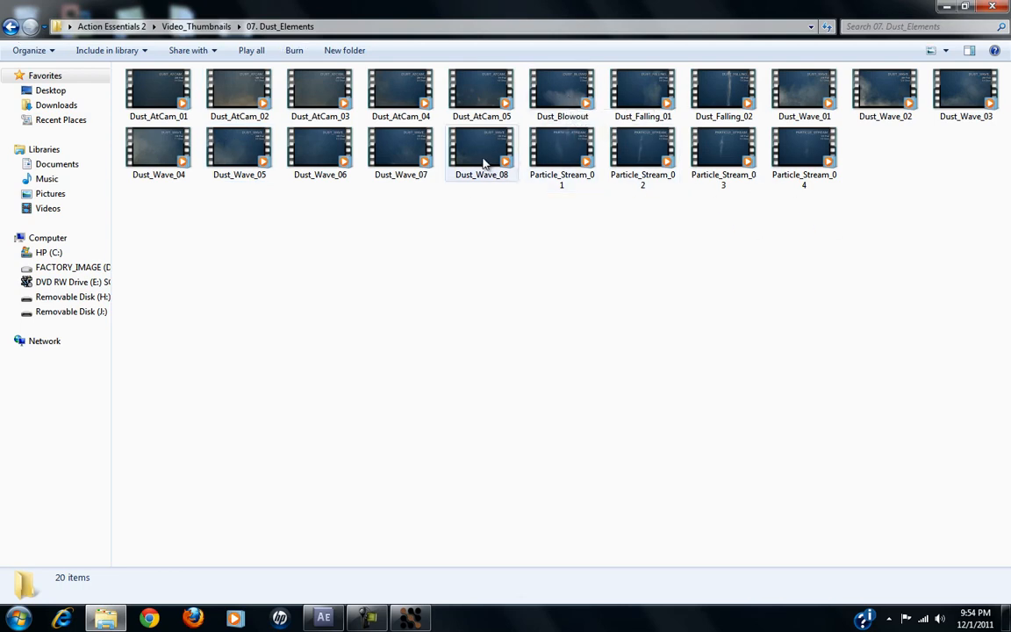
# Step: Preview the Dust_Wave_06, Dust_Wave_05 and Dust_AtCam_01 thumbnail clips to compare the dust elements
pyautogui.click(309, 167)
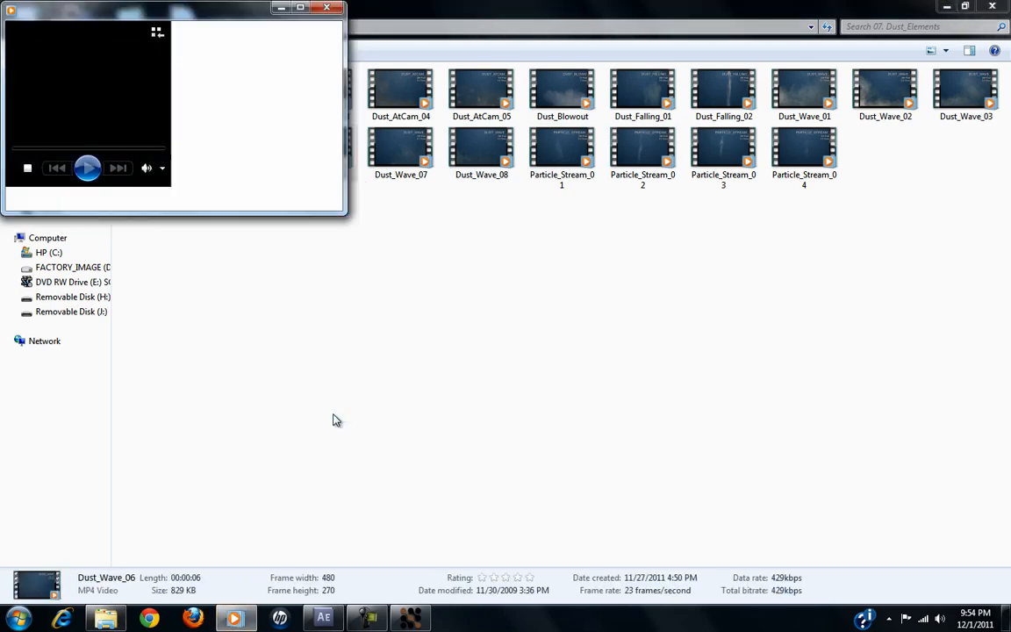
pyautogui.click(330, 8)
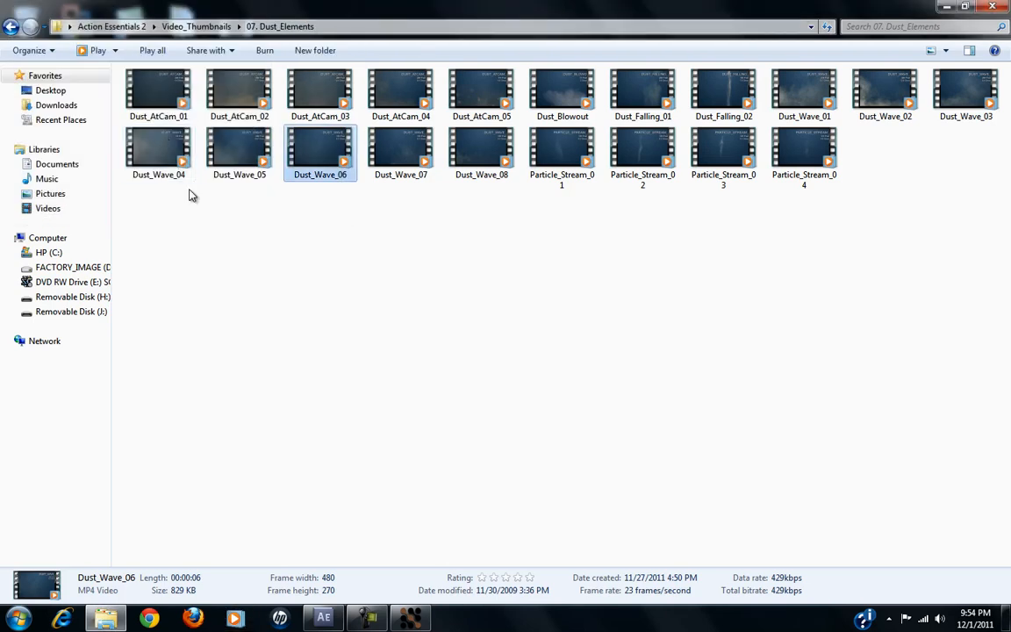
pyautogui.doubleClick(243, 157)
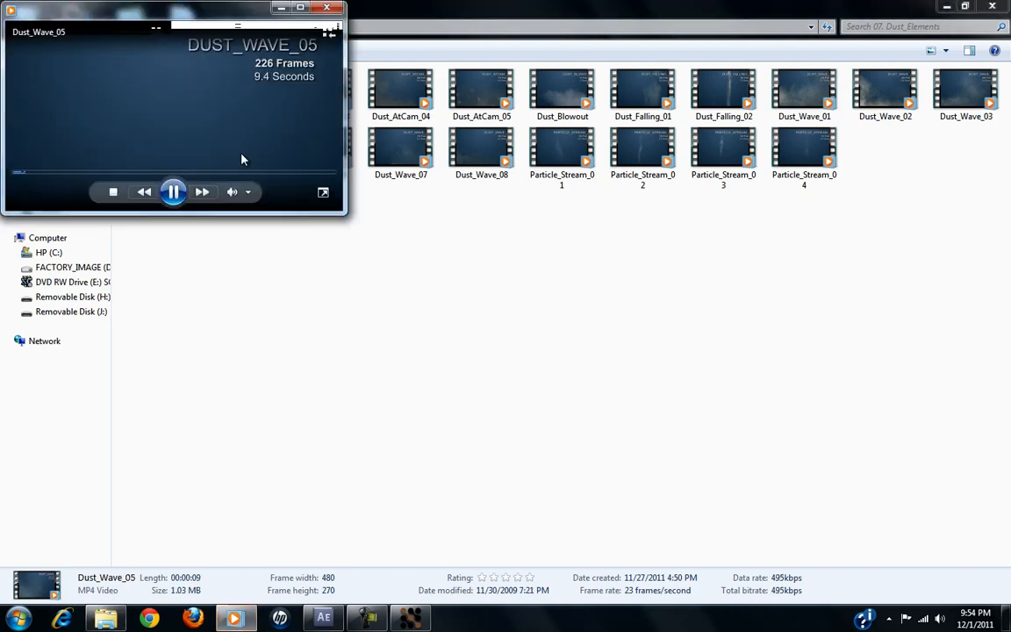
pyautogui.click(328, 7)
pyautogui.click(175, 95)
pyautogui.doubleClick(175, 95)
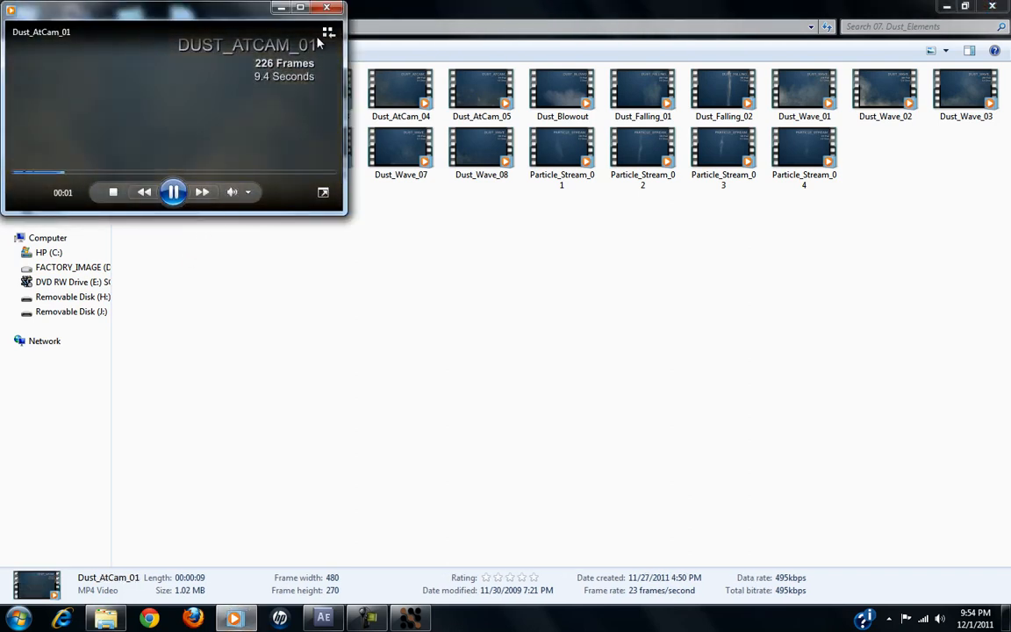
pyautogui.click(327, 7)
pyautogui.click(236, 164)
pyautogui.moveTo(239, 220); pyautogui.dragTo(331, 167)
pyautogui.doubleClick(312, 153)
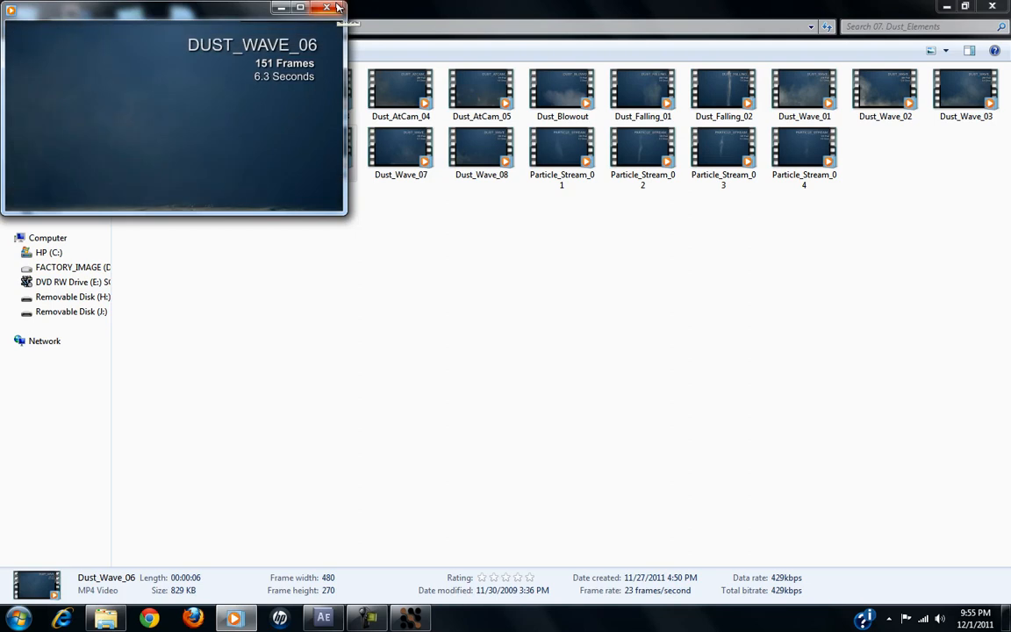
pyautogui.click(338, 8)
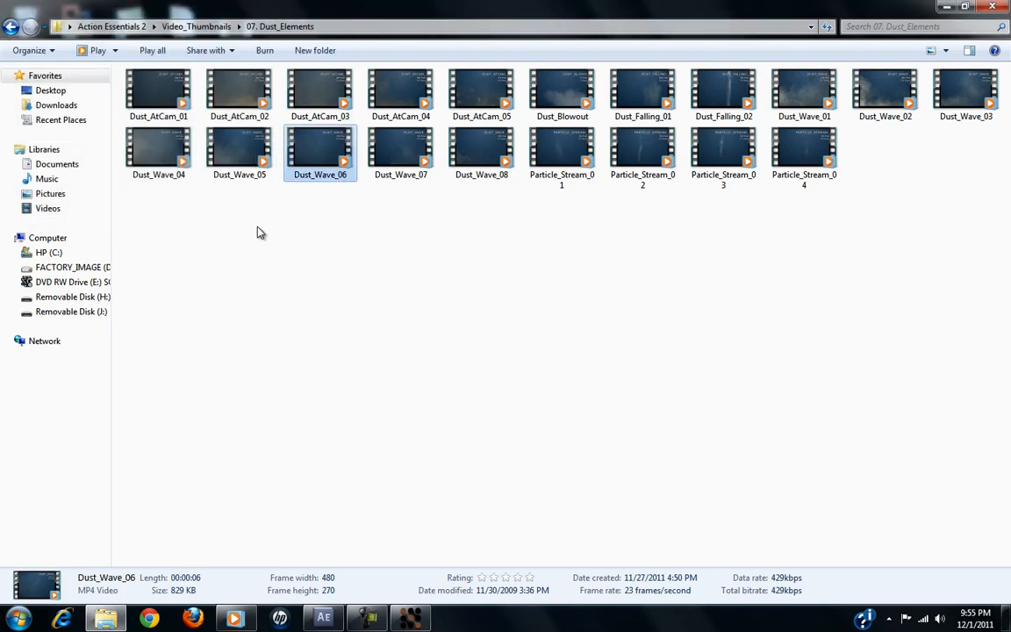
# Step: Open 07. Dust_Elements inside Action_Essentials_720p, import Dust_Wave_05.mov and Dust_Wave_06.mov into the project, and switch to After Effects
pyautogui.click(11, 28)
pyautogui.click(12, 29)
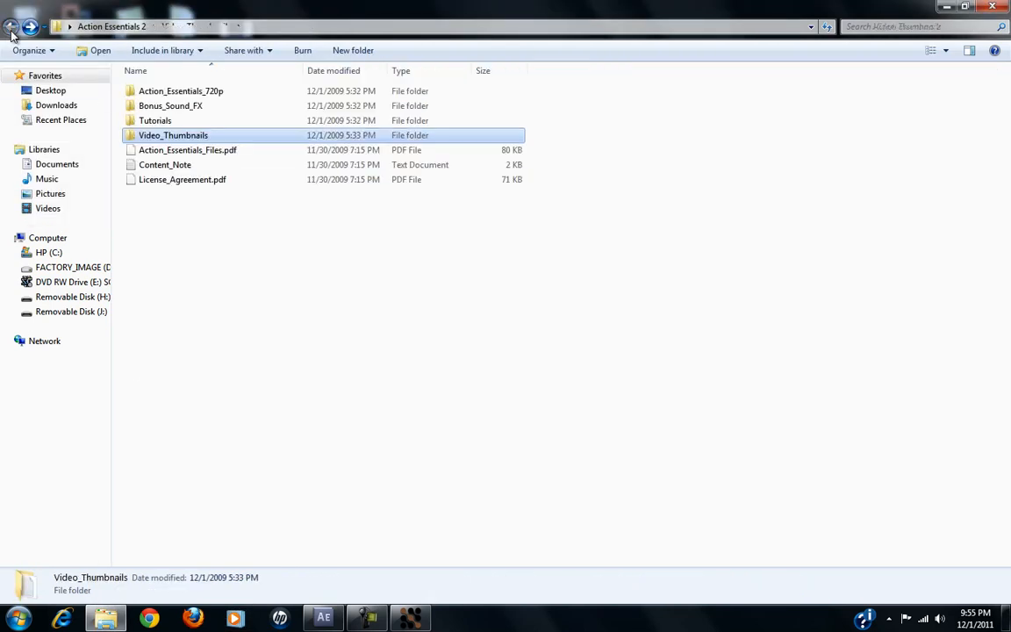
pyautogui.doubleClick(248, 92)
pyautogui.doubleClick(244, 184)
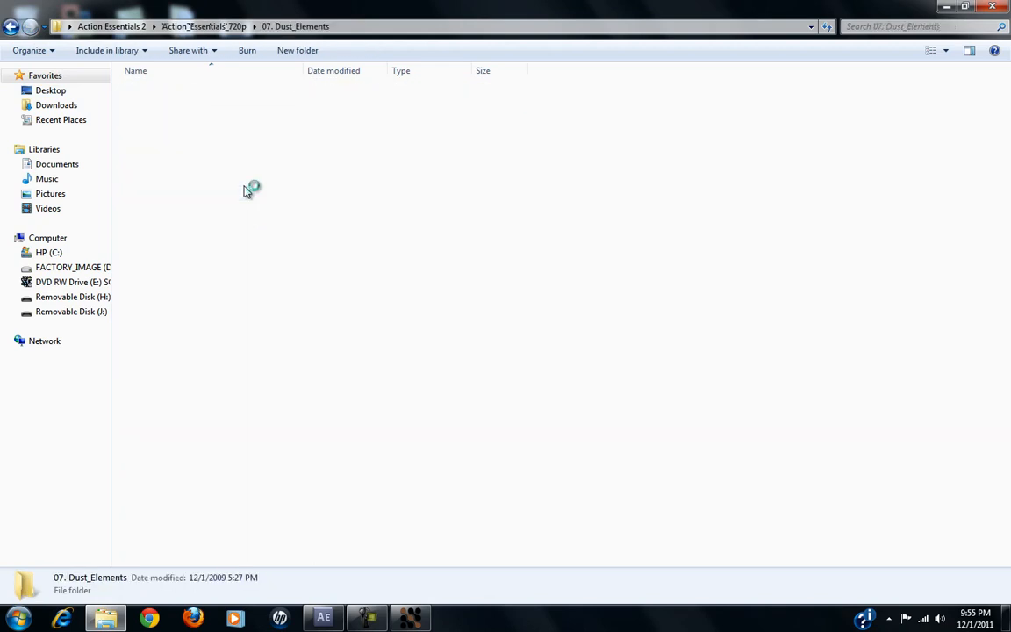
pyautogui.click(246, 188)
pyautogui.moveTo(207, 297); pyautogui.dragTo(346, 192)
pyautogui.moveTo(270, 184); pyautogui.dragTo(188, 329)
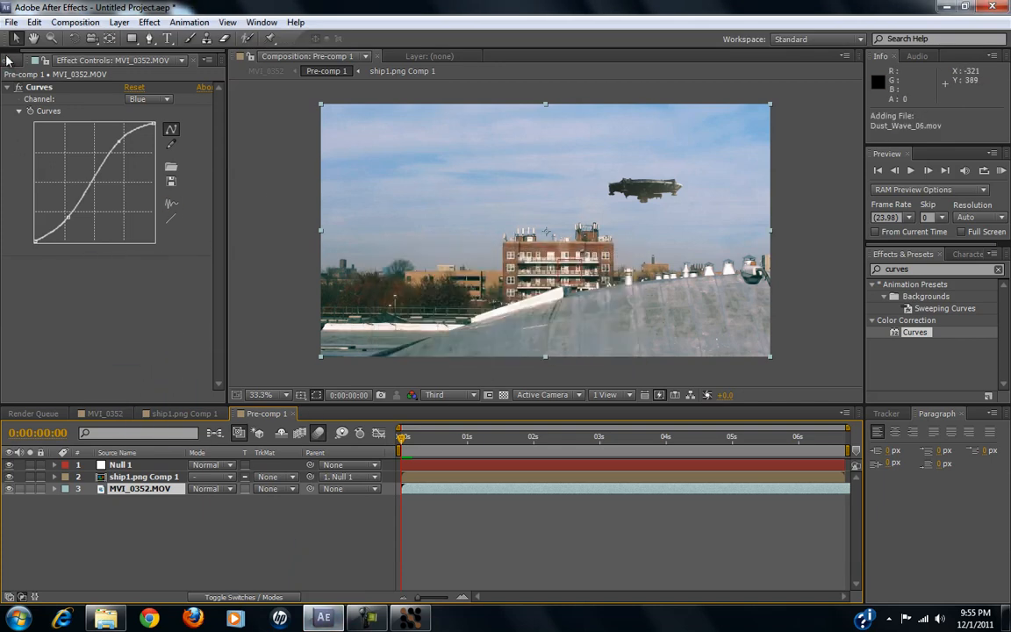
# Step: Add Dust_Wave_05.mov and Dust_Wave_06.mov to Pre-comp 1 beneath the MVI_0352.MOV layer
pyautogui.click(11, 60)
pyautogui.moveTo(47, 186); pyautogui.dragTo(86, 463)
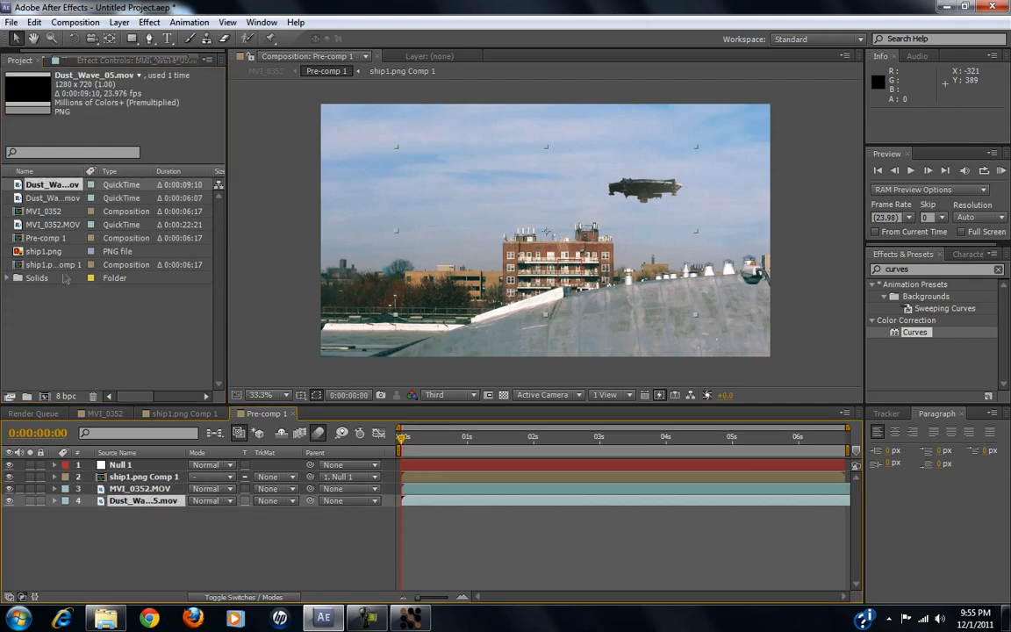
pyautogui.moveTo(46, 198); pyautogui.dragTo(121, 497)
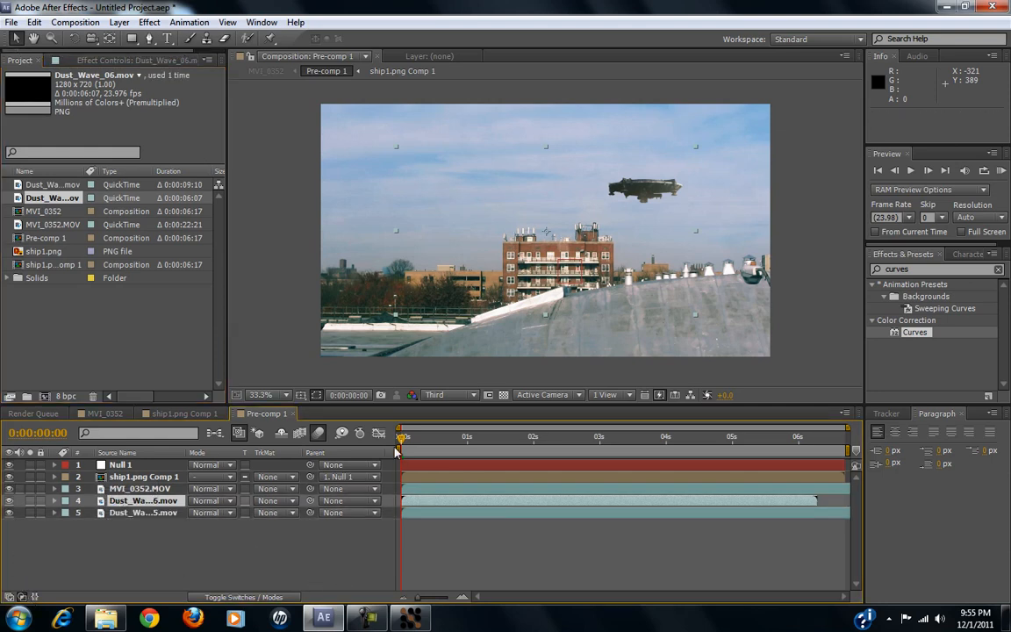
# Step: Set the preview resolution to Quarter, hide both dust layers, and shift Dust_Wave_06.mov to start at 0:00:02:16
pyautogui.moveTo(400, 441); pyautogui.dragTo(459, 442)
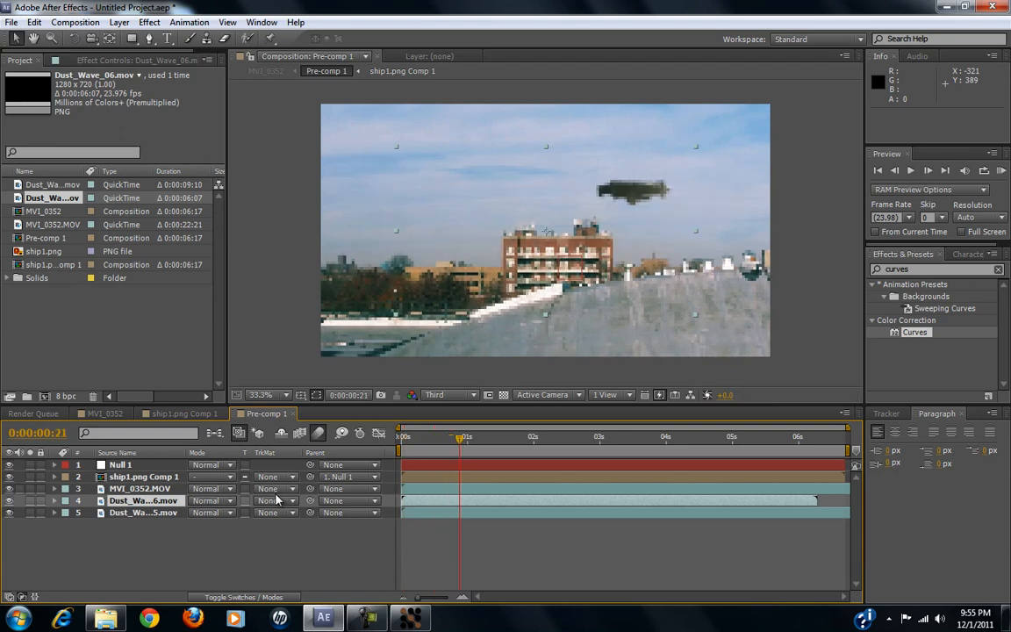
pyautogui.click(449, 395)
pyautogui.click(443, 480)
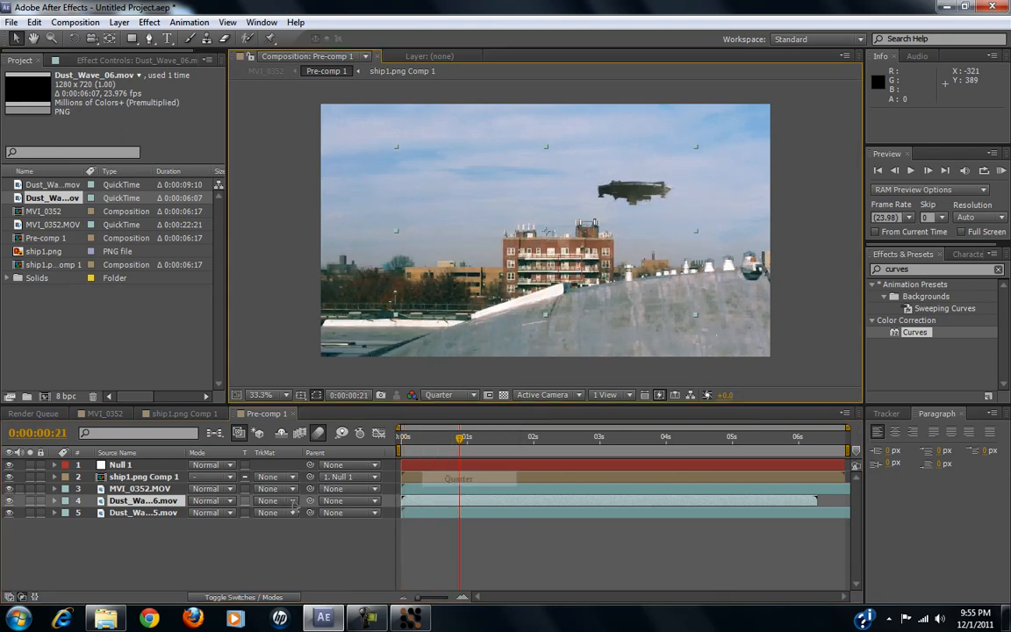
pyautogui.moveTo(9, 513); pyautogui.dragTo(9, 501)
pyautogui.moveTo(467, 442); pyautogui.dragTo(586, 461)
pyautogui.moveTo(474, 502); pyautogui.dragTo(647, 505)
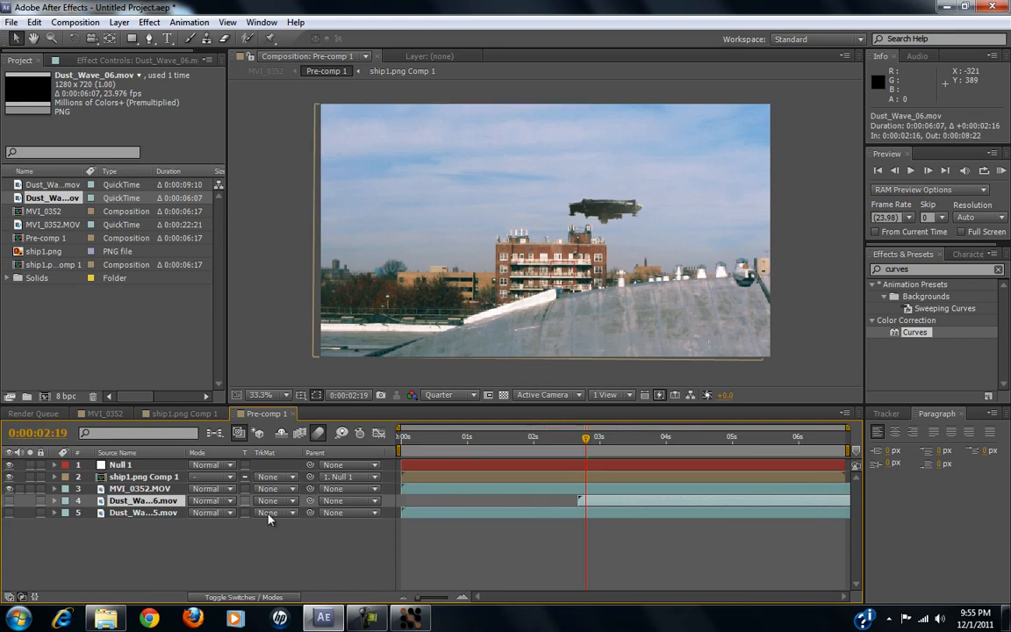
# Step: Move both dust layers above ship1.png Comp 1 and turn on visibility for Dust_Wave_06.mov only
pyautogui.moveTo(154, 505); pyautogui.dragTo(150, 481)
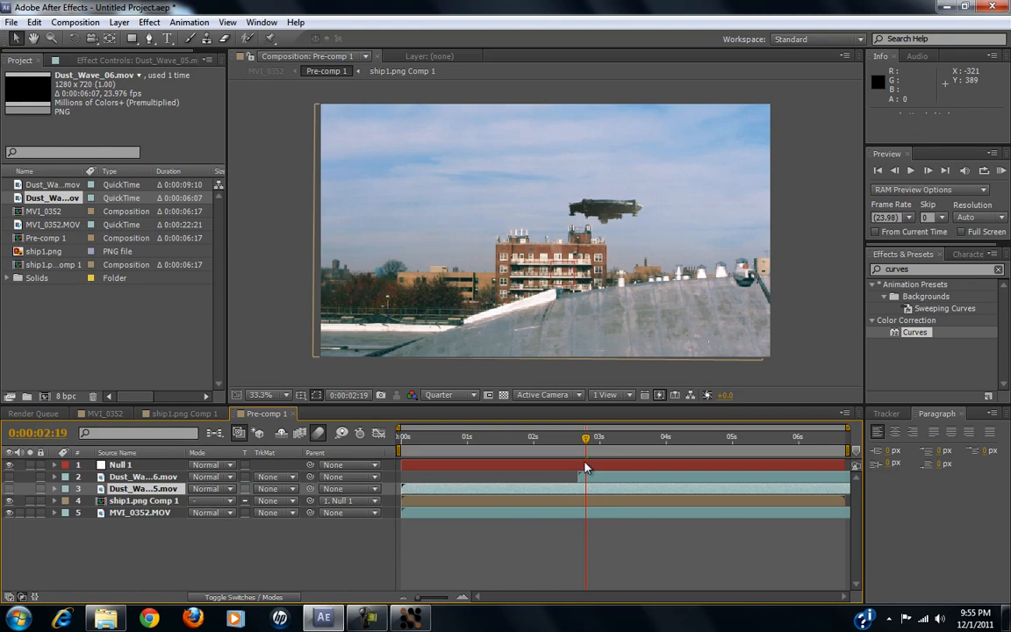
pyautogui.press('space')
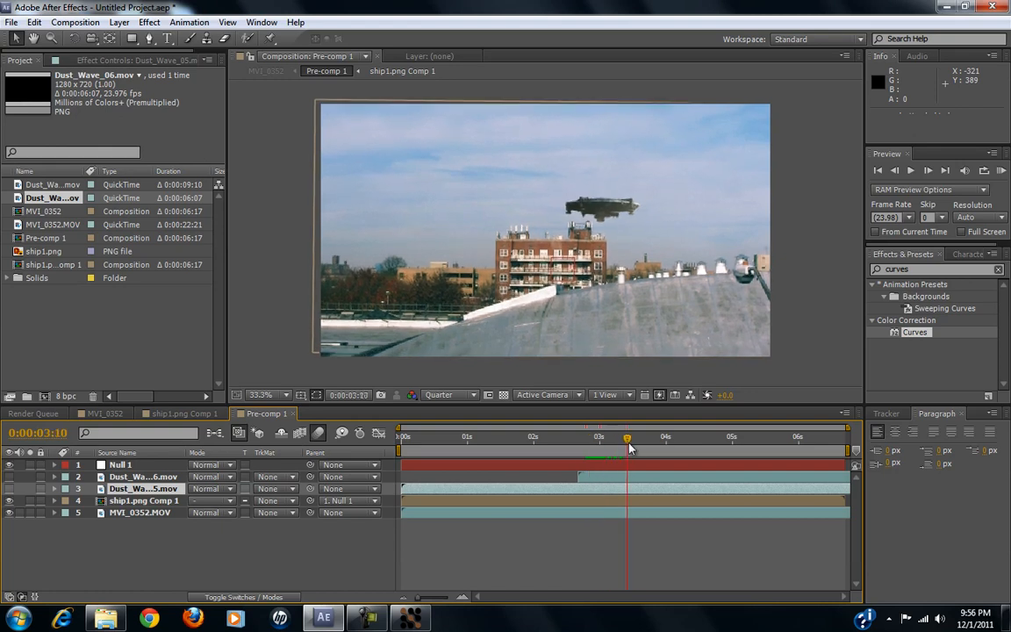
pyautogui.moveTo(580, 454); pyautogui.dragTo(599, 457)
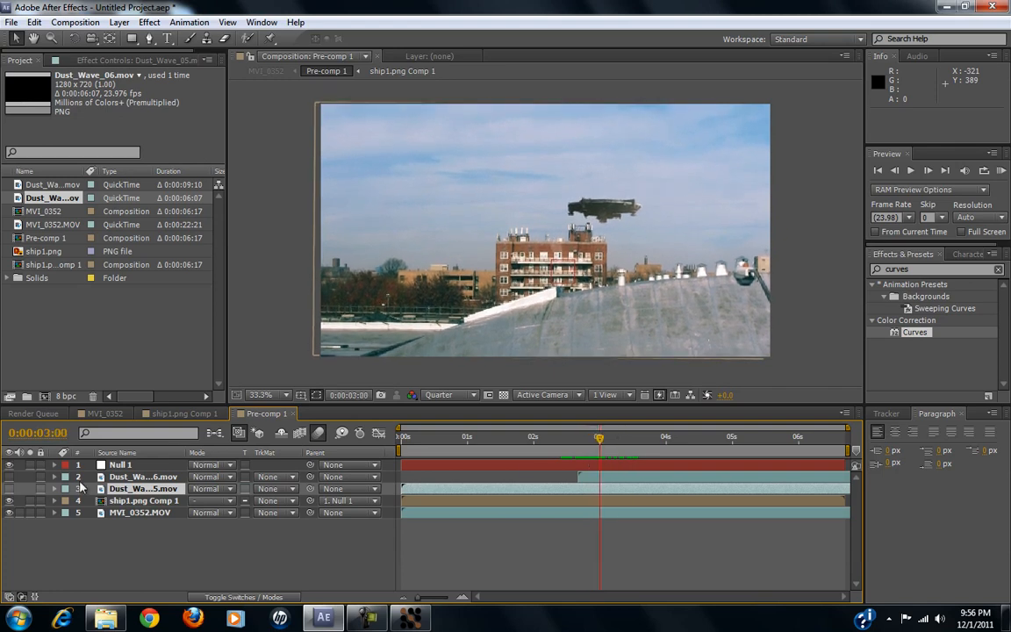
pyautogui.click(9, 489)
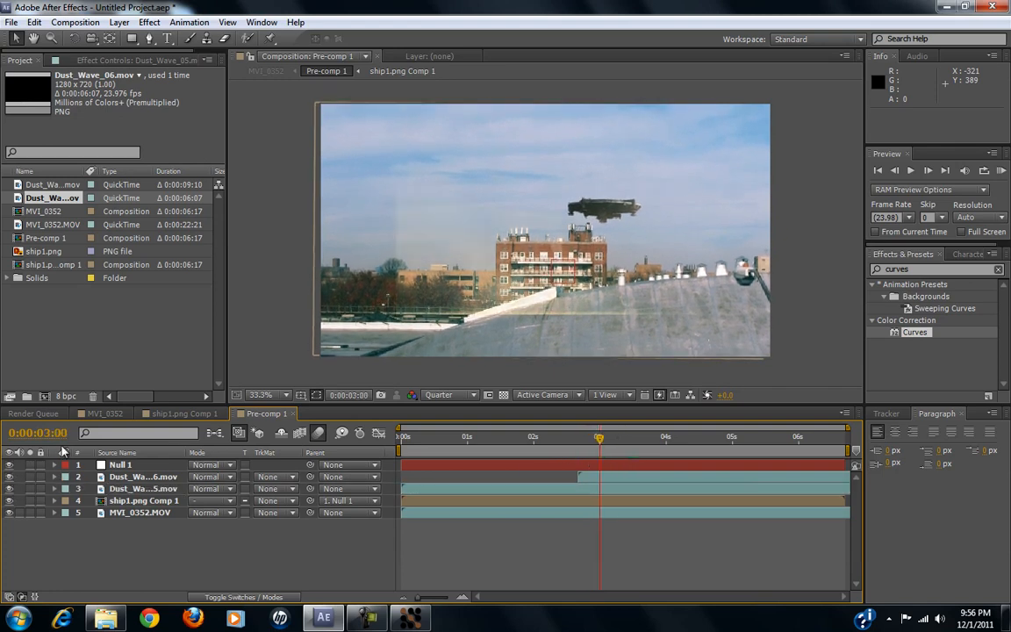
pyautogui.click(10, 488)
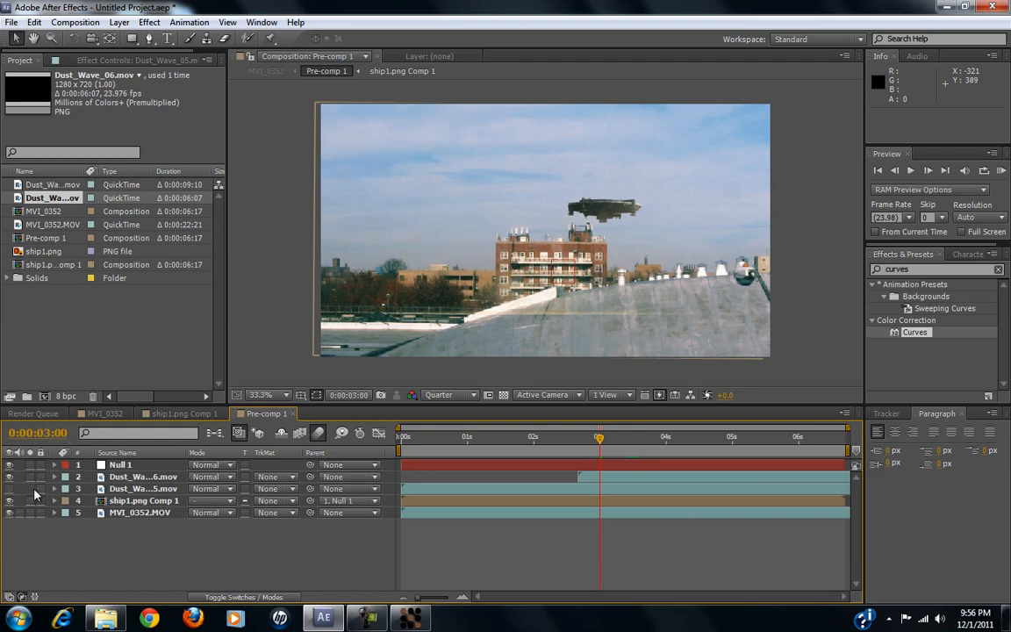
pyautogui.click(595, 439)
pyautogui.moveTo(584, 443); pyautogui.dragTo(612, 412)
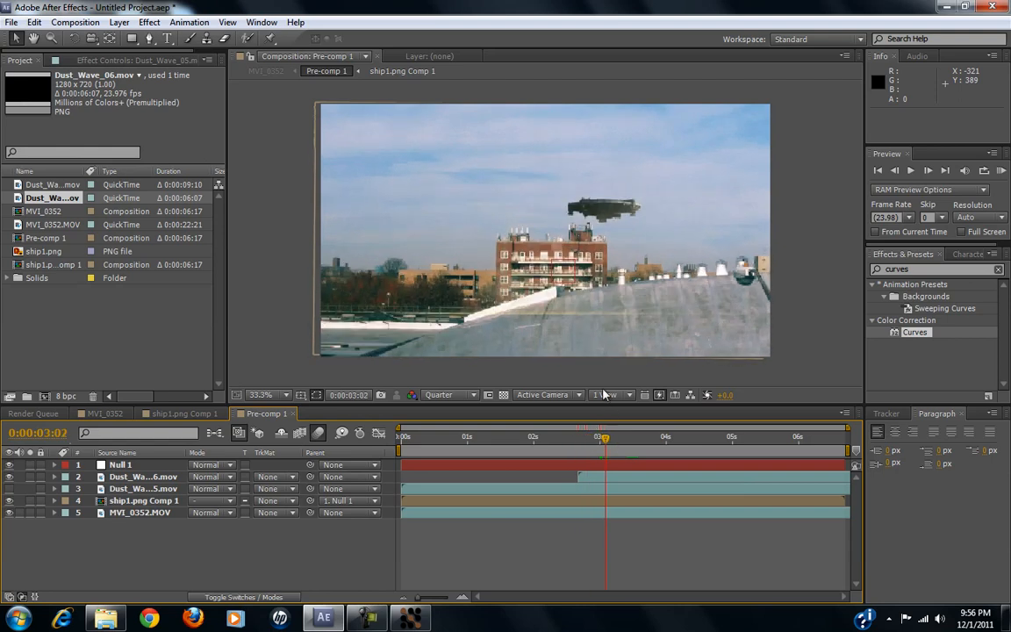
# Step: Move Dust_Wave_06.mov to about 1212, 258 near the spaceship and set its scale to 22%
pyautogui.click(145, 477)
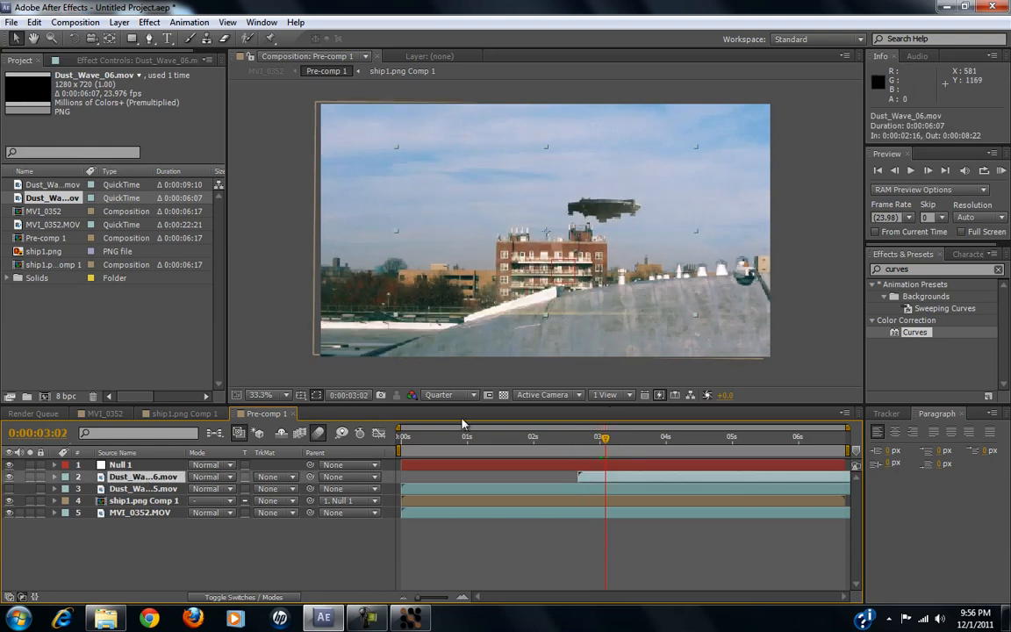
pyautogui.moveTo(610, 270); pyautogui.dragTo(639, 220)
pyautogui.press('s')
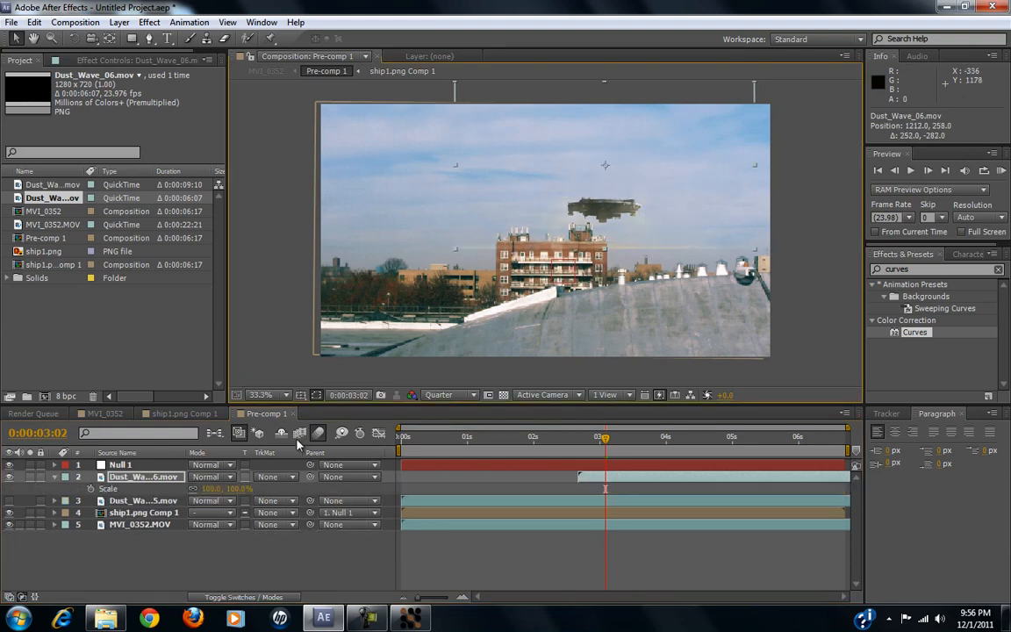
pyautogui.moveTo(242, 497); pyautogui.dragTo(191, 497)
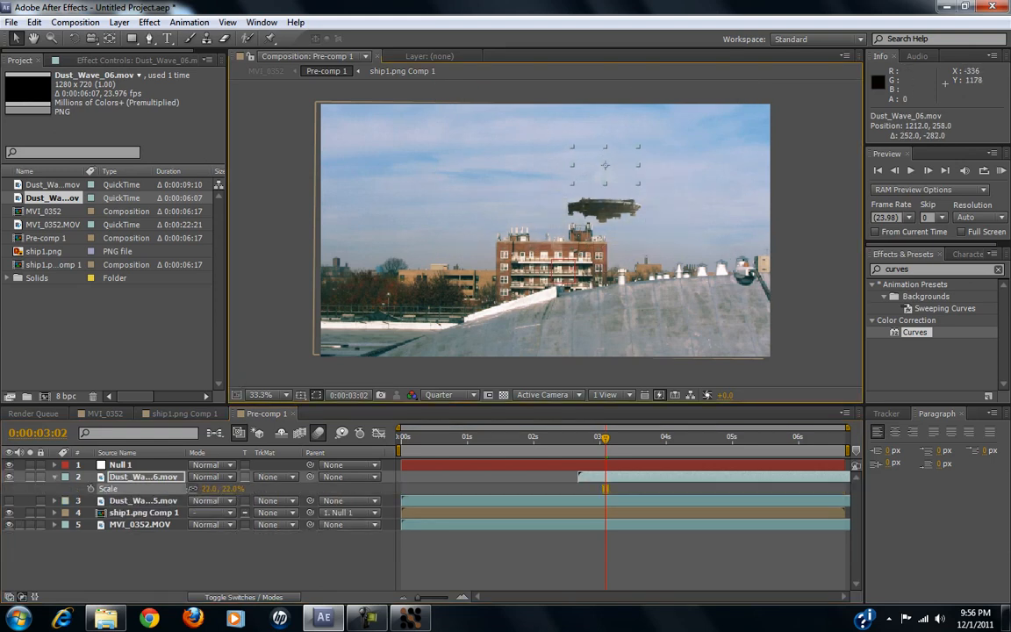
# Step: Set the preview resolution to Full and place Dust_Wave_06.mov over the building's rooftop at about 1115, 509
pyautogui.scroll(2, 676, 259)
pyautogui.press('space')
pyautogui.moveTo(698, 247); pyautogui.dragTo(547, 335)
pyautogui.click(448, 394)
pyautogui.click(456, 429)
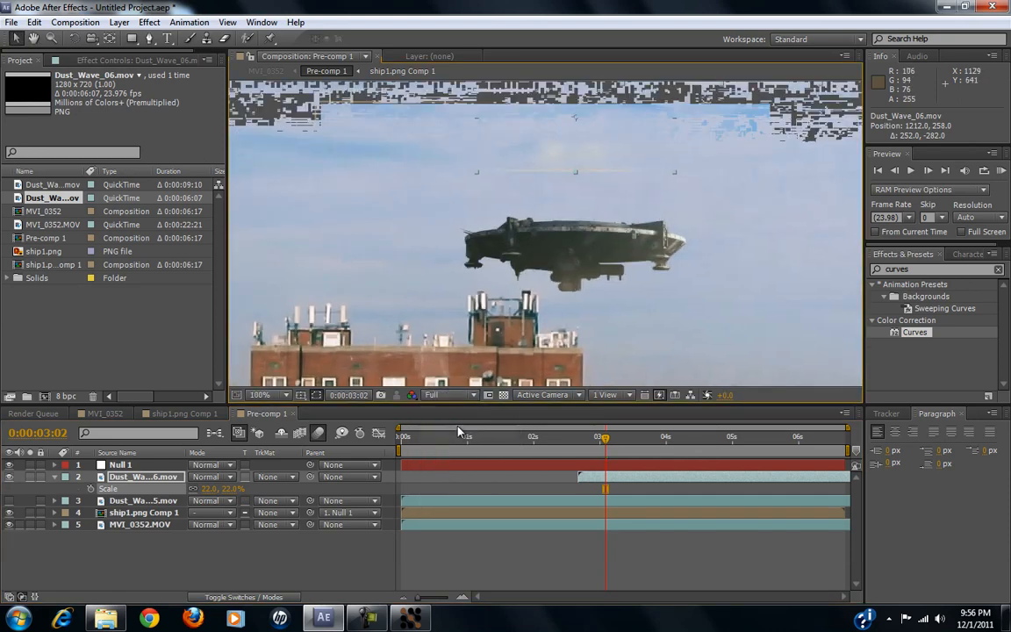
pyautogui.moveTo(613, 129); pyautogui.dragTo(547, 306)
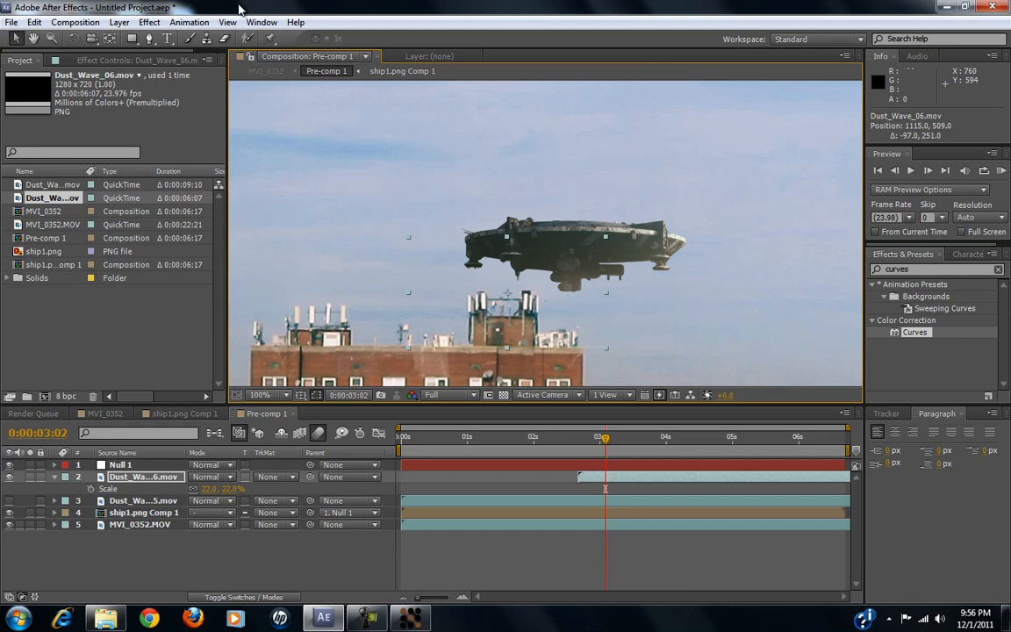
# Step: Cut off the lower edge of Dust_Wave_06.mov with a rectangular Subtract mask and parent the layer to Null 1
pyautogui.moveTo(387, 376); pyautogui.dragTo(749, 345)
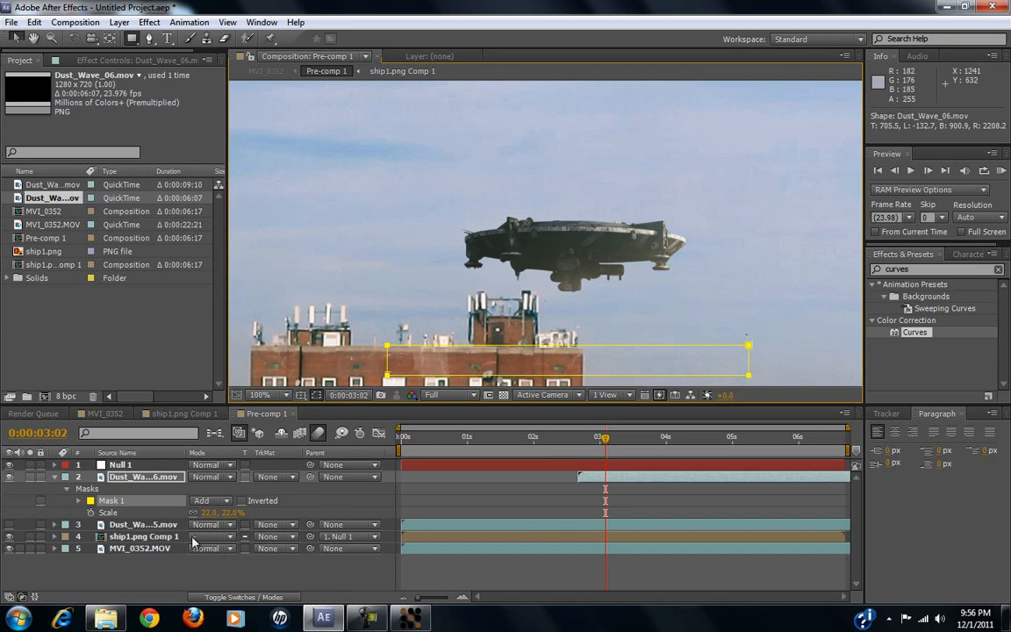
pyautogui.click(215, 503)
pyautogui.click(227, 424)
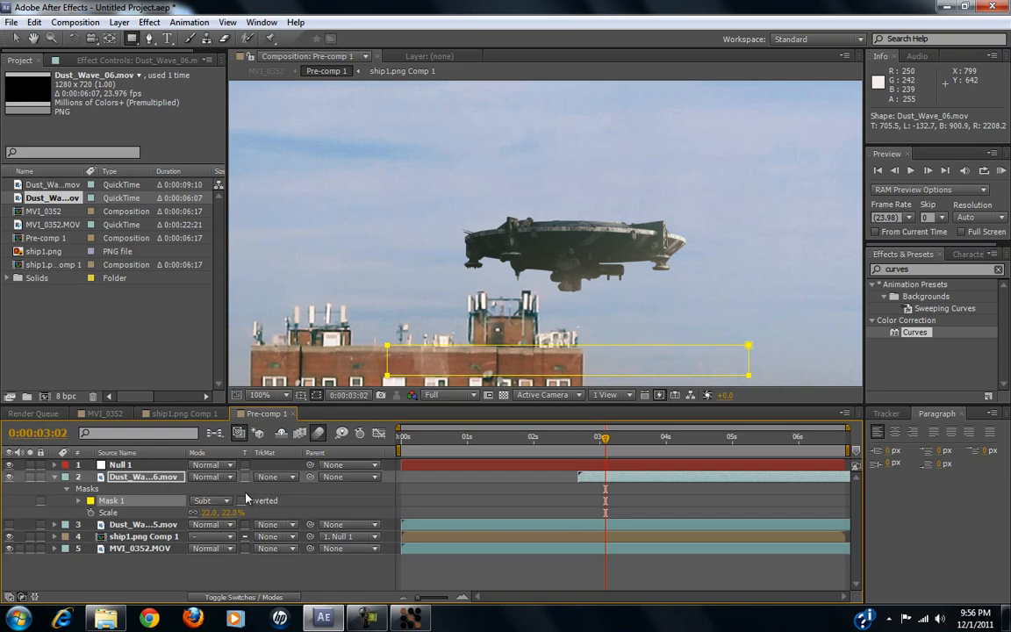
pyautogui.moveTo(309, 477); pyautogui.dragTo(145, 468)
pyautogui.moveTo(604, 441); pyautogui.dragTo(642, 437)
# Step: Turn on visibility for Dust_Wave_05.mov and move it over the spaceship and building to about 1262, 448
pyautogui.click(134, 525)
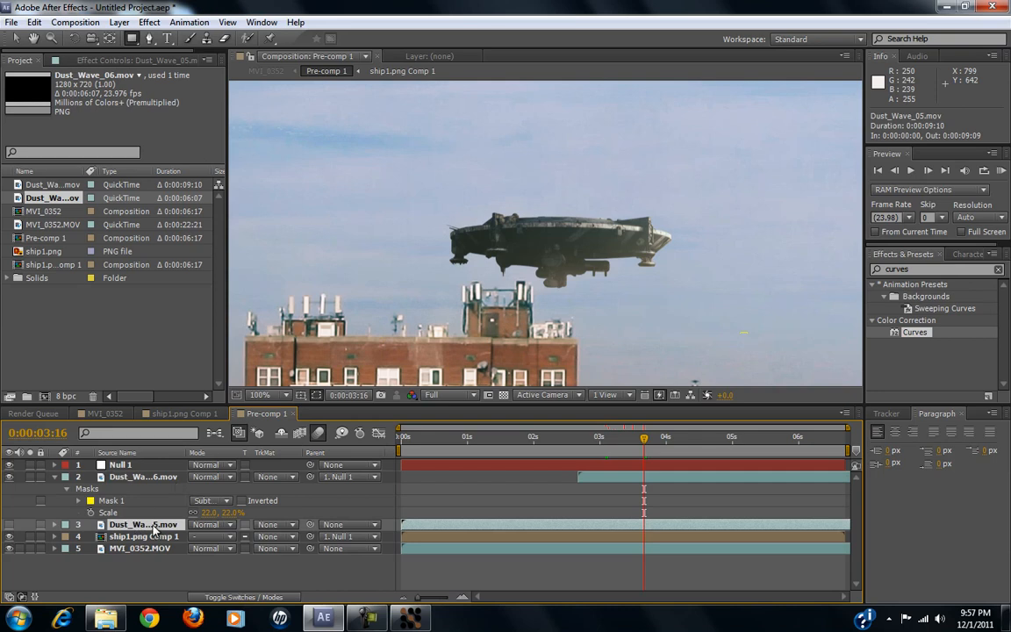
pyautogui.moveTo(152, 526)
pyautogui.mouseDown()
pyautogui.moveTo(153, 491)
pyautogui.moveTo(151, 522)
pyautogui.mouseUp()
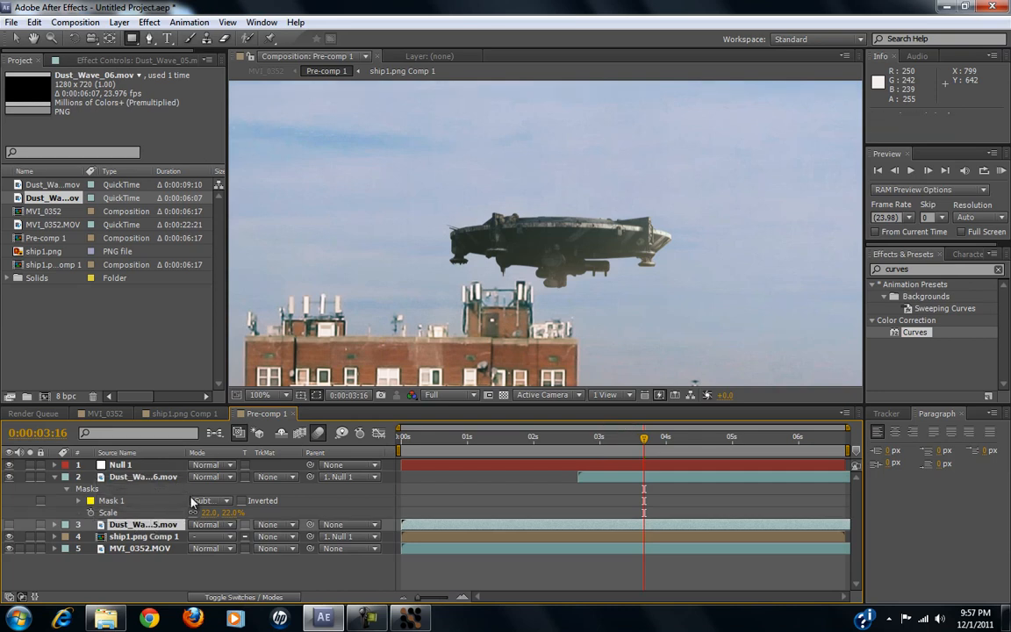
pyautogui.press(',')
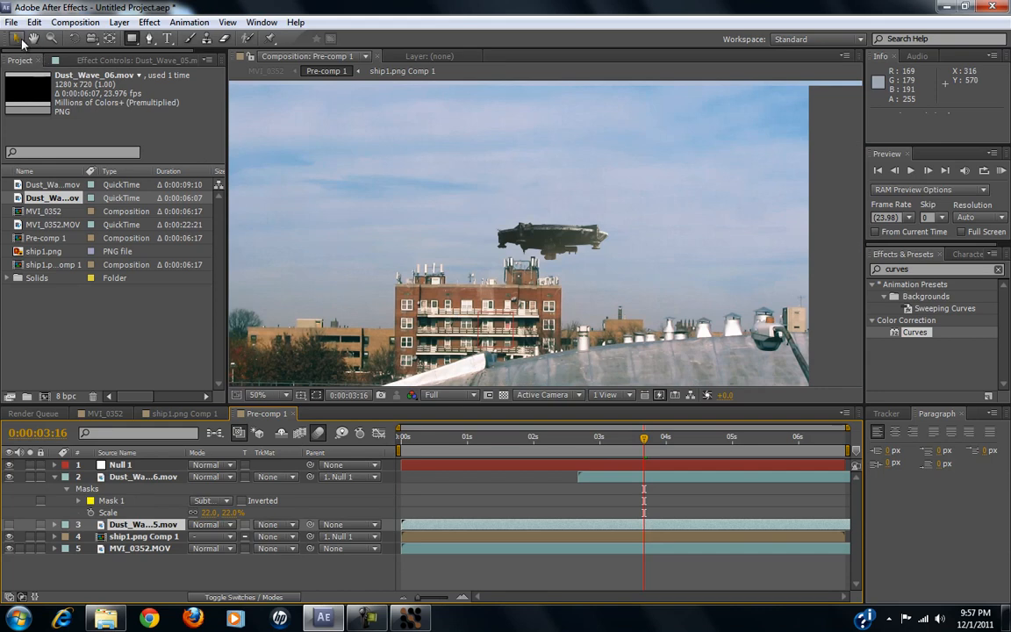
pyautogui.click(156, 477)
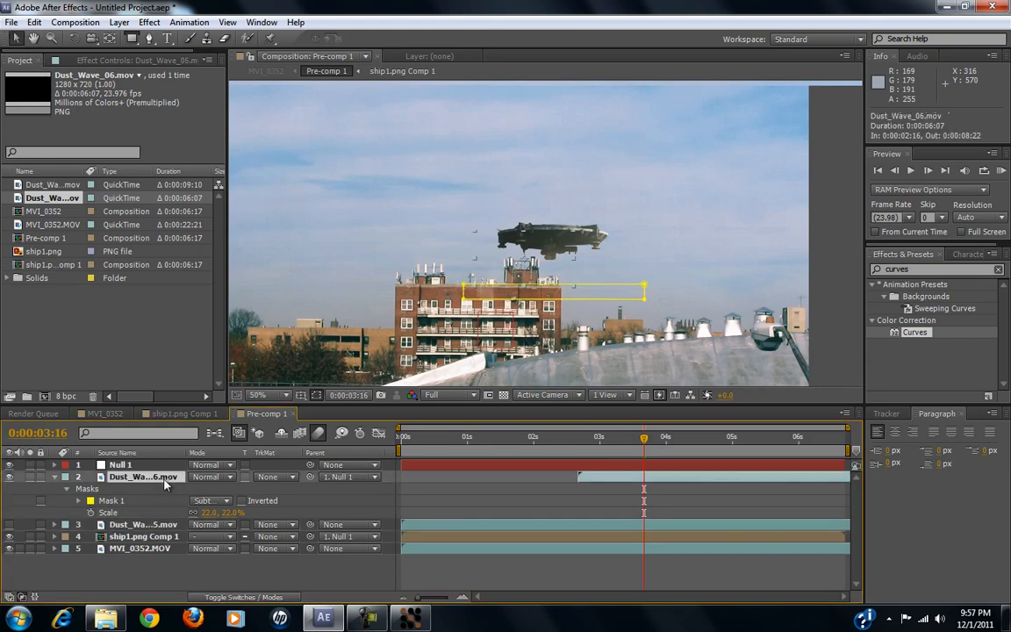
pyautogui.click(155, 525)
pyautogui.press(',')
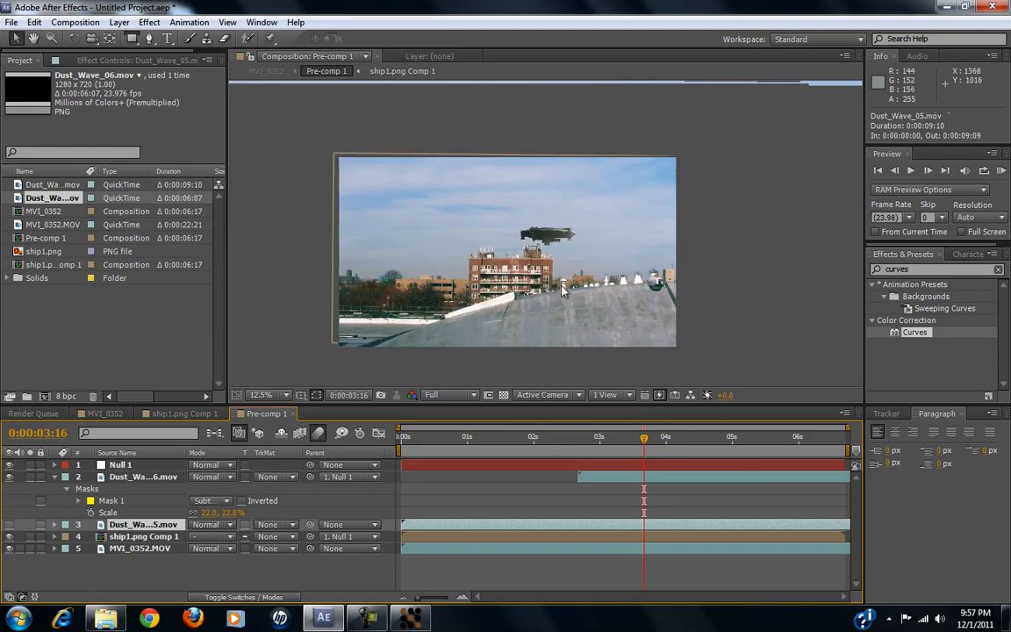
pyautogui.moveTo(376, 308); pyautogui.dragTo(402, 276)
pyautogui.click(132, 525)
pyautogui.click(131, 513)
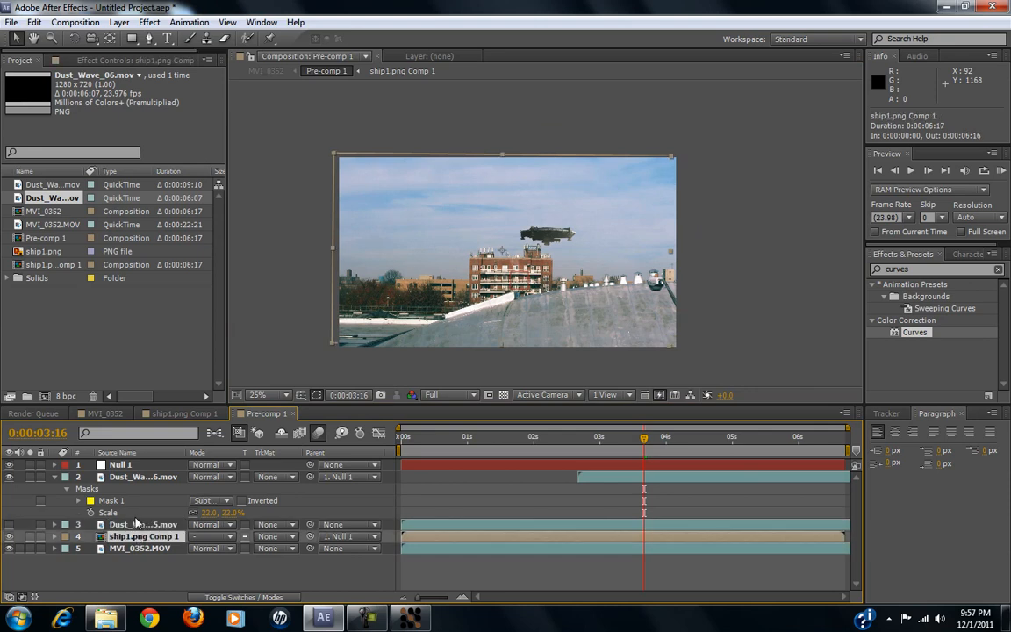
pyautogui.click(154, 525)
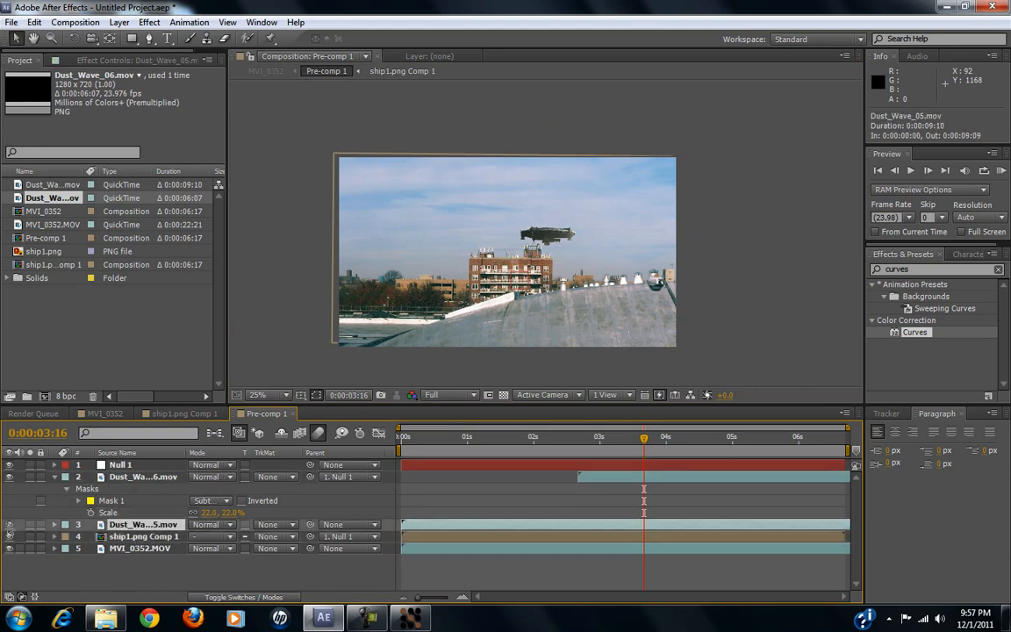
pyautogui.scroll(2, 545, 232)
pyautogui.moveTo(525, 317); pyautogui.dragTo(630, 285)
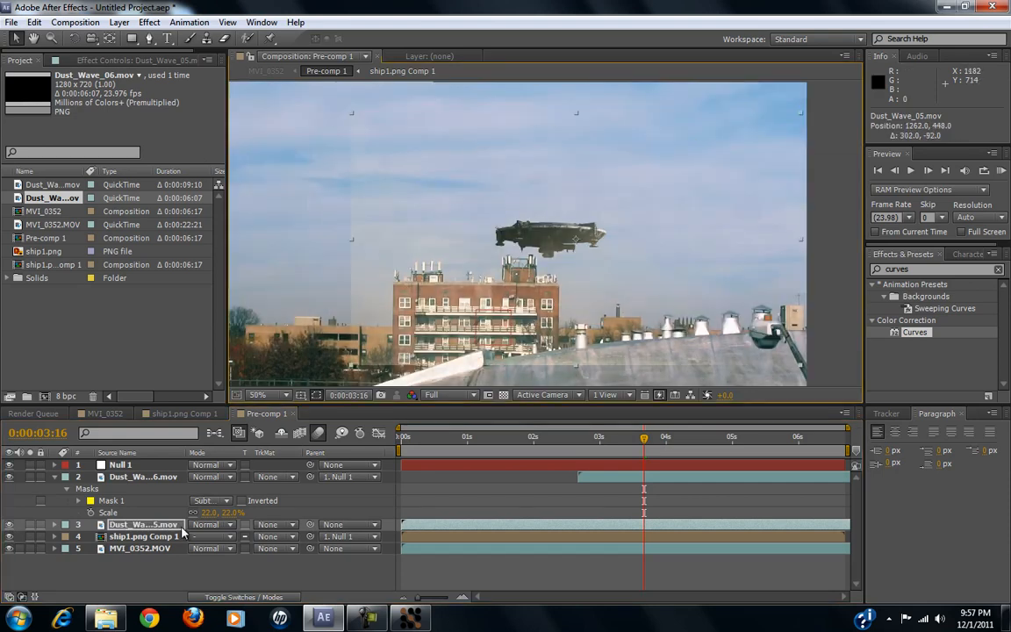
# Step: Set the scale of Dust_Wave_05.mov to 24% and move the layer to about 1230, 495 beside the rooftop tower
pyautogui.press('s')
pyautogui.moveTo(233, 544); pyautogui.dragTo(217, 524)
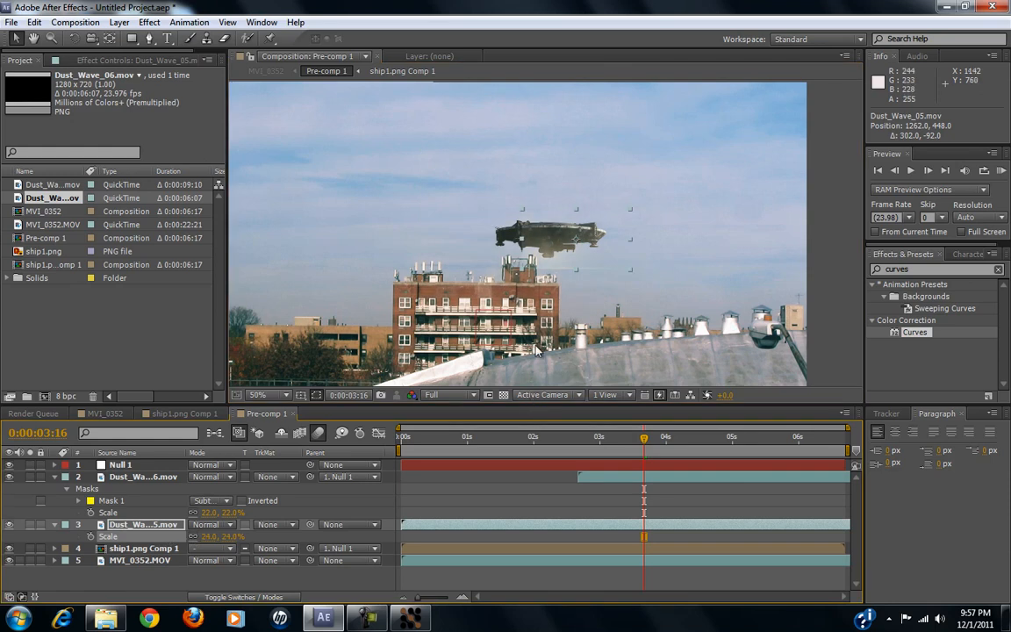
pyautogui.press('.')
pyautogui.press('.')
pyautogui.press(',')
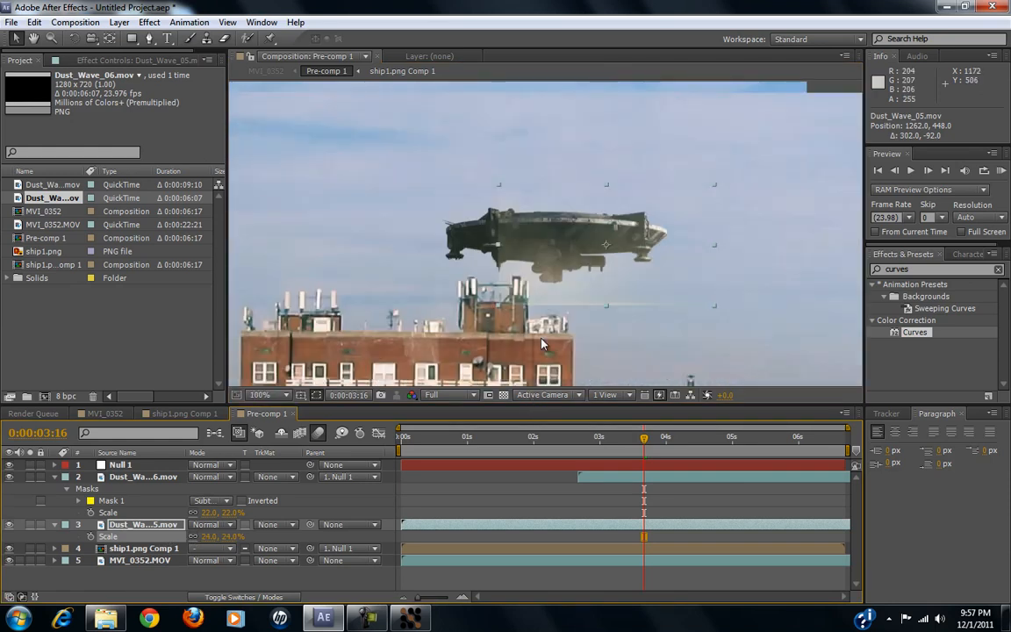
pyautogui.moveTo(545, 266); pyautogui.dragTo(527, 300)
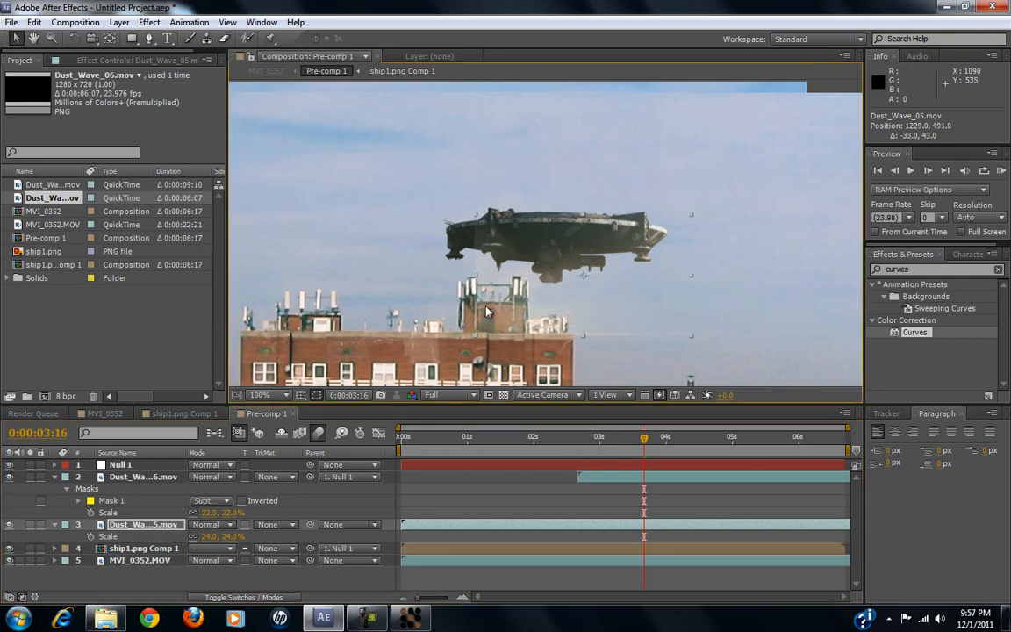
pyautogui.moveTo(490, 304); pyautogui.dragTo(492, 308)
# Step: Cut off the lower edge of Dust_Wave_05.mov just below the roofline with a wide rectangular mask set to Subtract
pyautogui.click(132, 38)
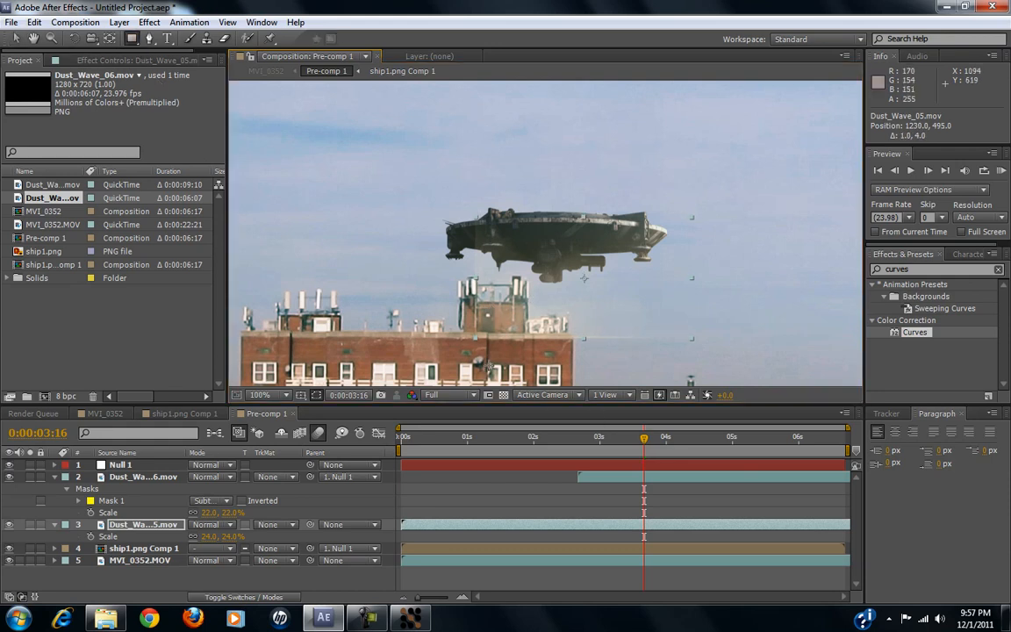
pyautogui.moveTo(405, 360); pyautogui.dragTo(100, 525)
pyautogui.click(213, 544)
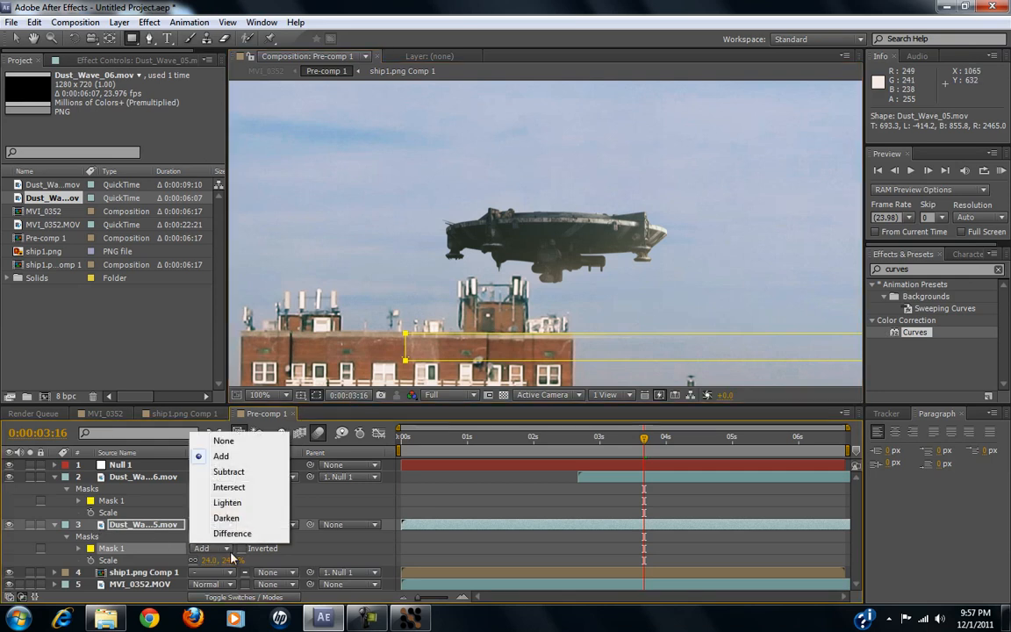
pyautogui.click(245, 471)
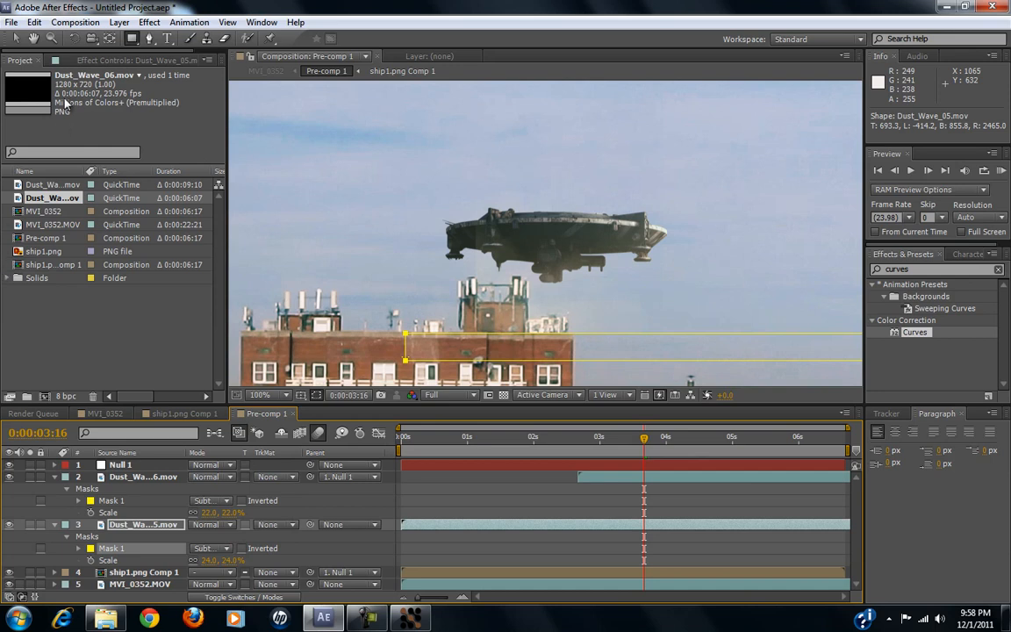
# Step: Add a tall, narrow elliptical mask, about 133 by 1383 px, to Dust_Wave_05.mov over the rooftop tower and set it to Subtract
pyautogui.click(133, 39)
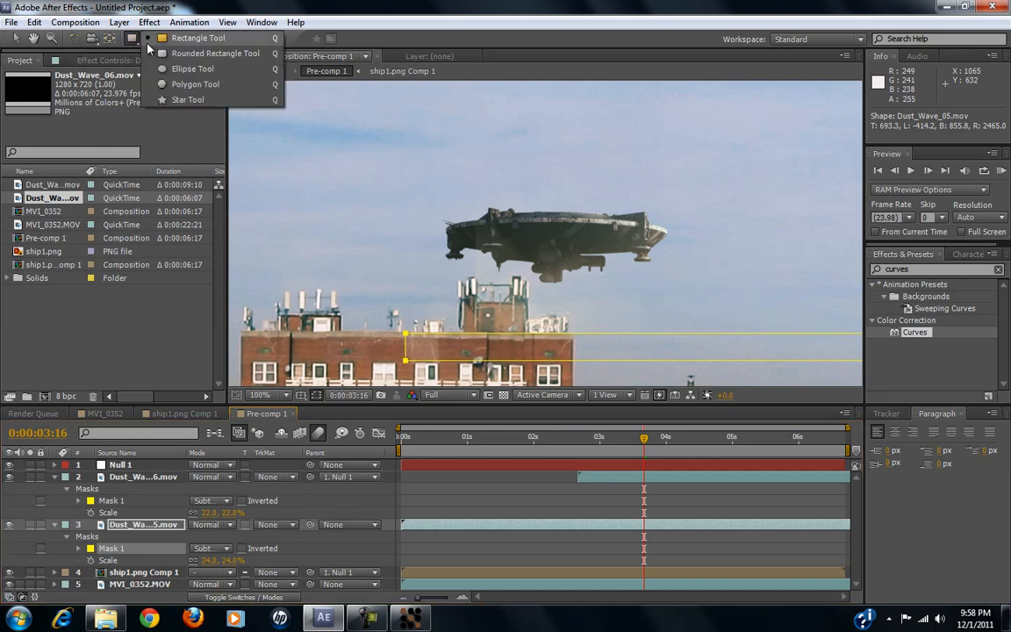
pyautogui.click(193, 68)
pyautogui.moveTo(463, 369); pyautogui.dragTo(470, 133)
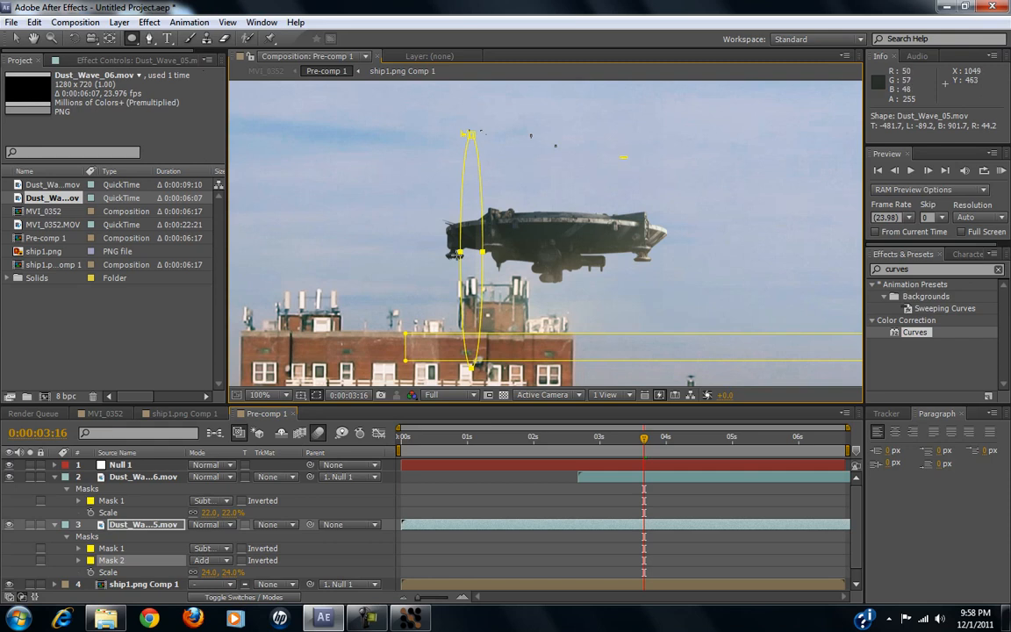
pyautogui.click(15, 37)
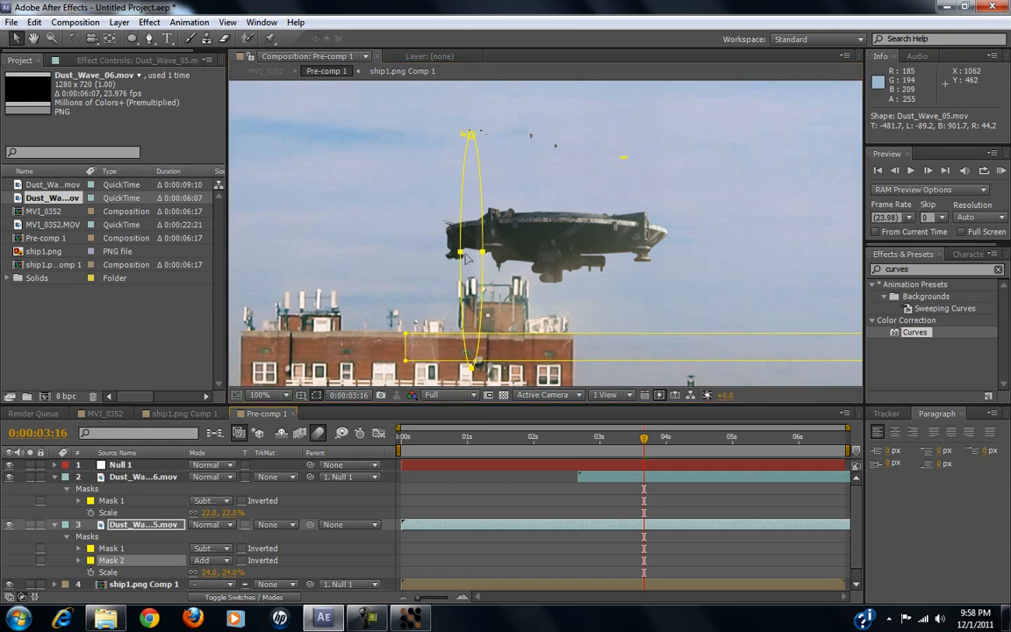
pyautogui.moveTo(460, 252); pyautogui.dragTo(462, 255)
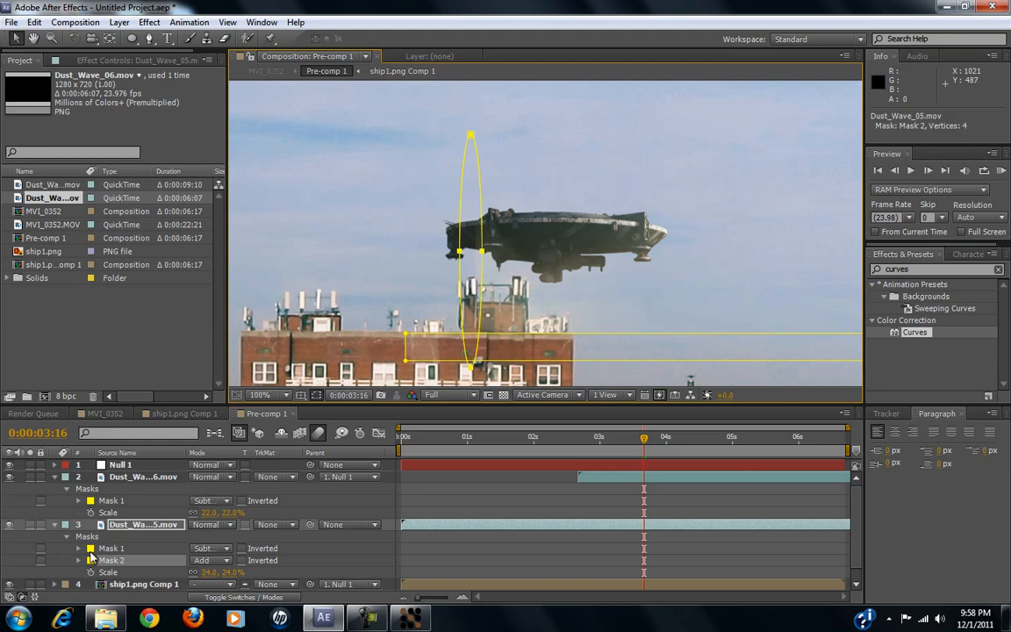
pyautogui.click(211, 560)
pyautogui.click(228, 421)
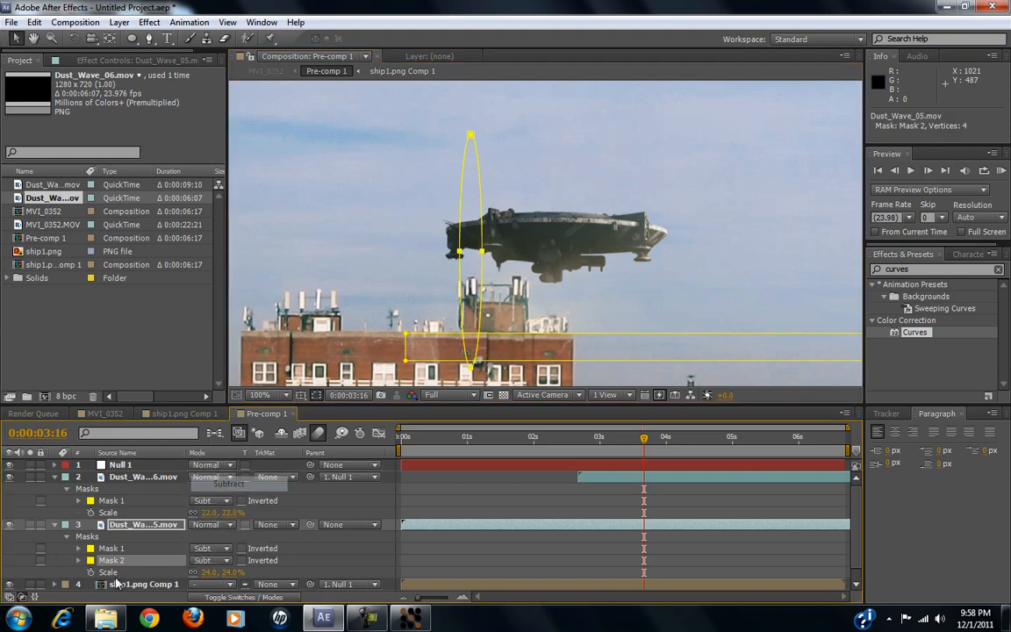
# Step: Soften Mask 2 of Dust_Wave_05.mov with a feather of 354 pixels and an expansion of 125 pixels
pyautogui.click(78, 560)
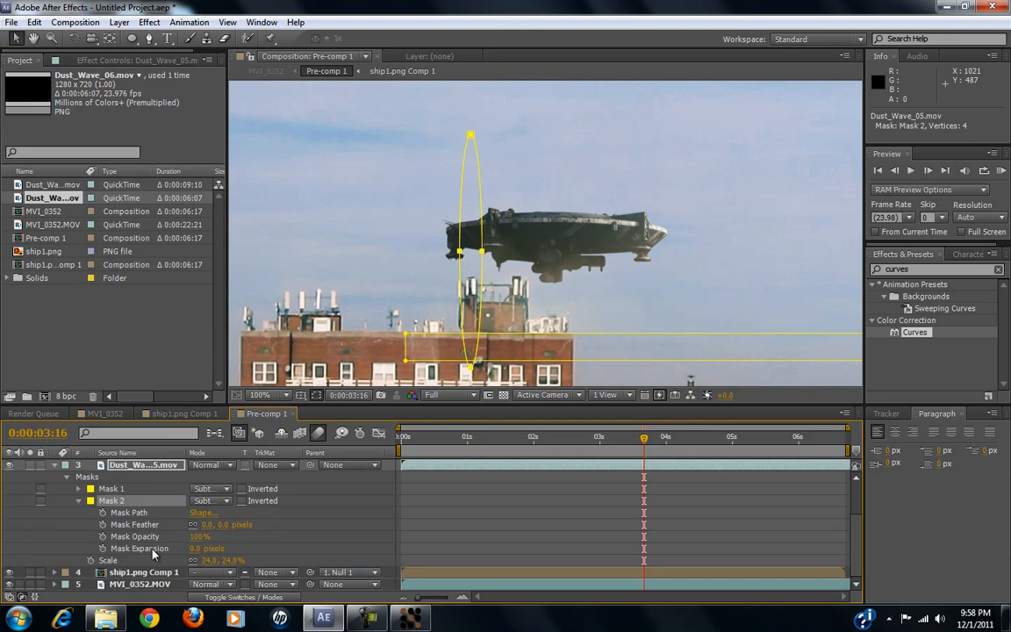
pyautogui.moveTo(207, 524); pyautogui.dragTo(218, 525)
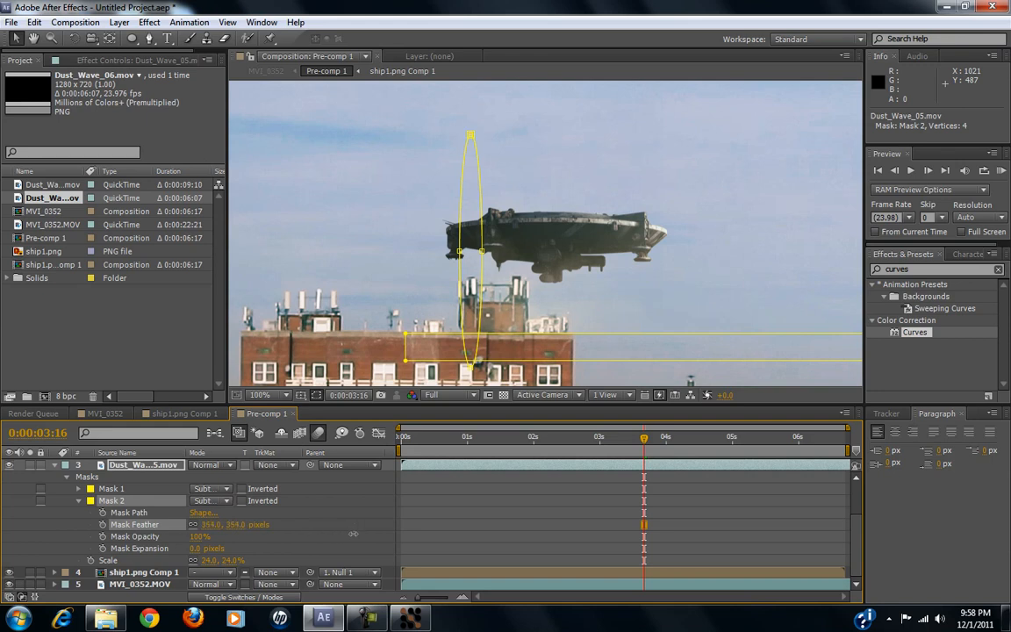
pyautogui.moveTo(197, 553); pyautogui.dragTo(204, 551)
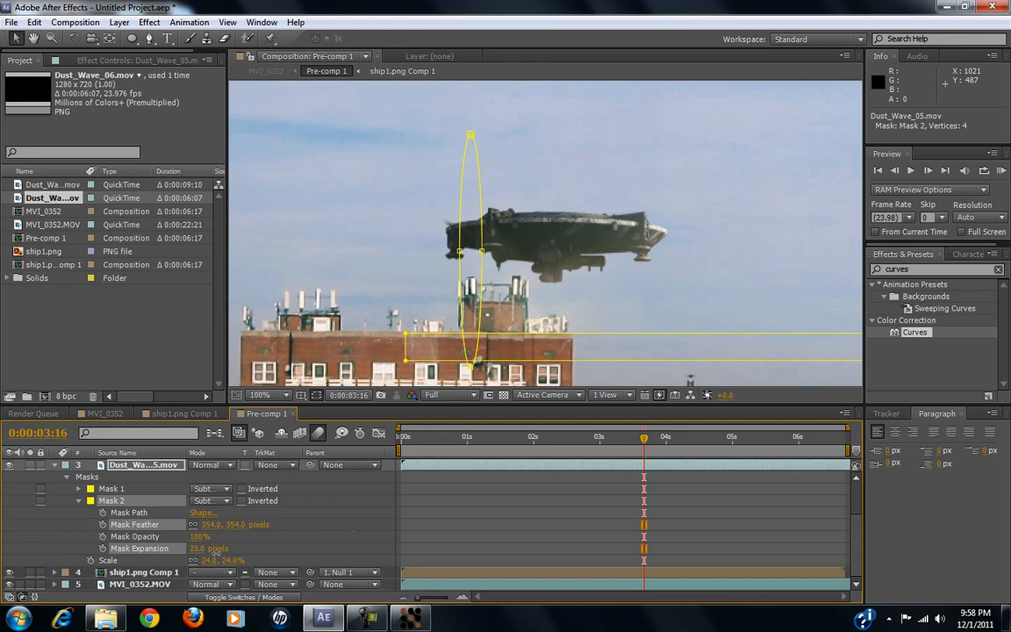
pyautogui.click(282, 549)
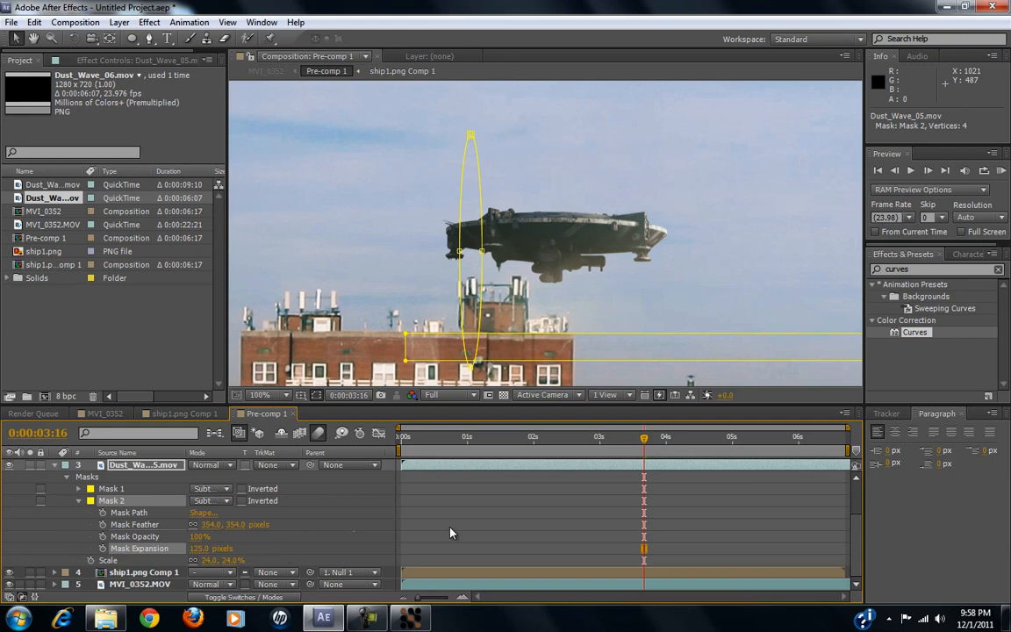
# Step: Draw a wide elliptical mask, about 1104 by 738 px, on Dust_Wave_05.mov beyond the building's far side and set it to Subtract
pyautogui.click(133, 38)
pyautogui.moveTo(772, 268)
pyautogui.mouseDown()
pyautogui.moveTo(632, 361)
pyautogui.moveTo(575, 372)
pyautogui.moveTo(585, 390)
pyautogui.mouseUp()
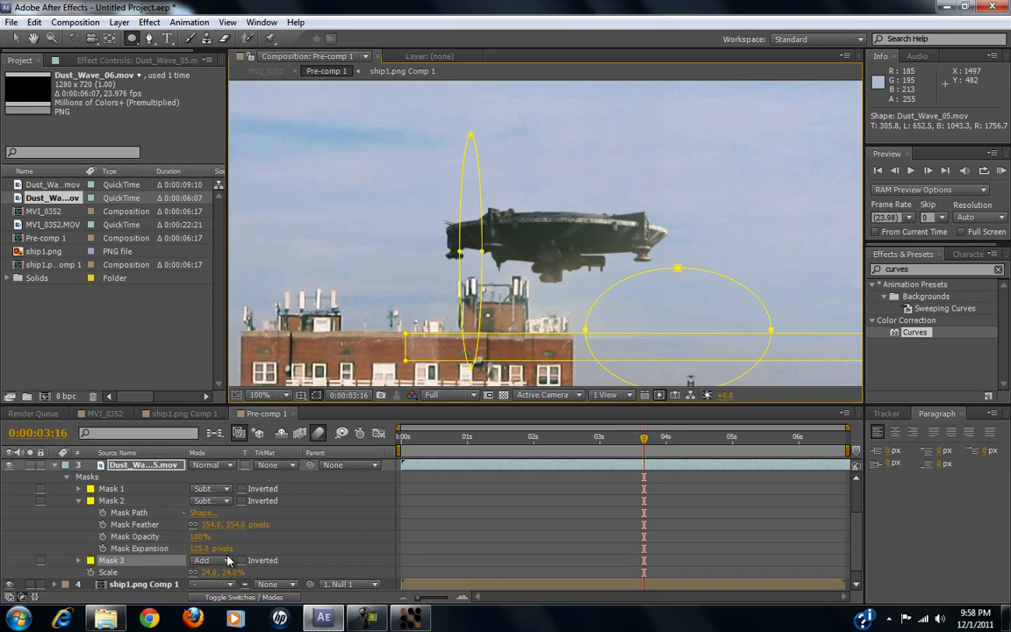
pyautogui.click(213, 560)
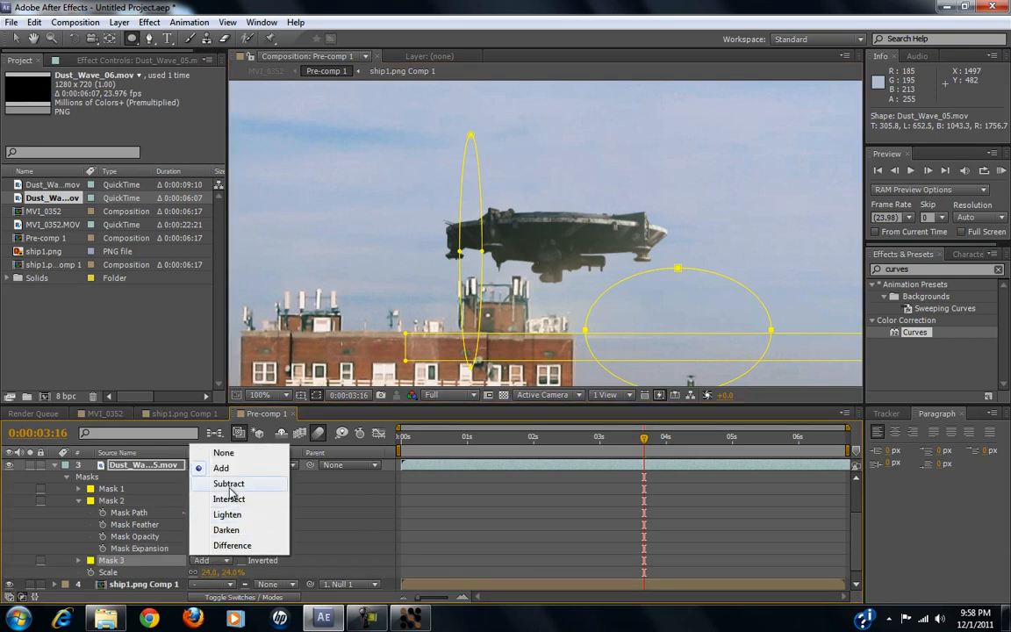
pyautogui.click(228, 484)
# Step: Give Mask 3 of Dust_Wave_05.mov a feather of 289 pixels and an expansion of -76 pixels
pyautogui.click(79, 562)
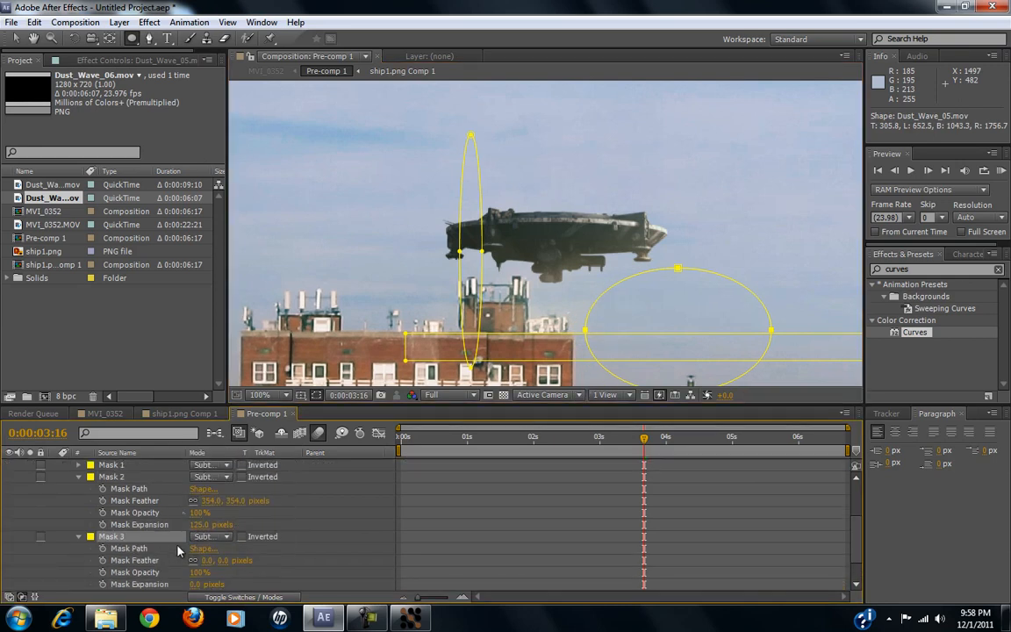
pyautogui.moveTo(206, 561); pyautogui.dragTo(404, 569)
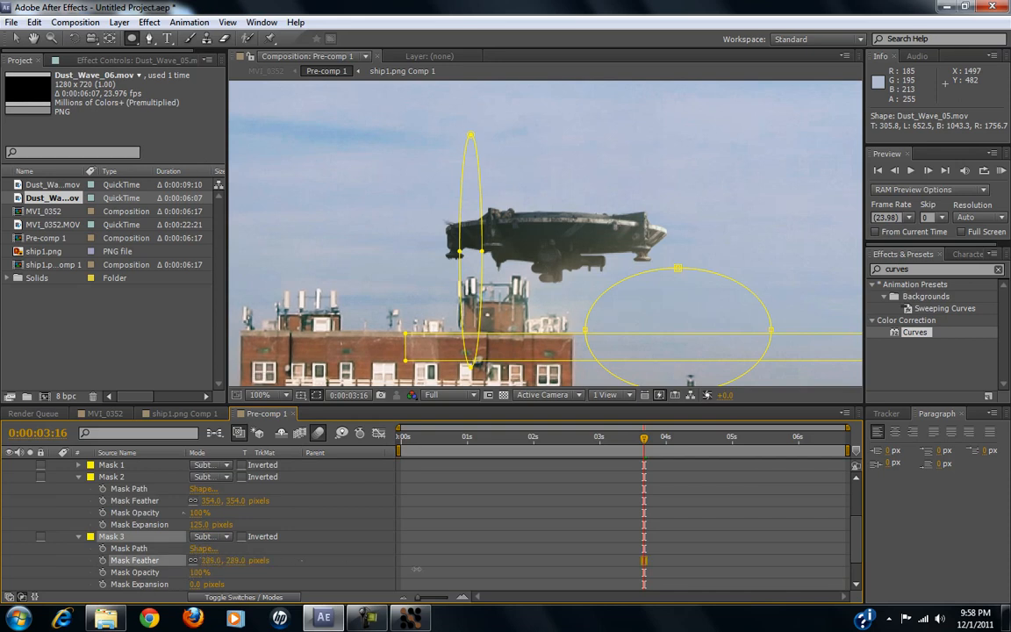
pyautogui.moveTo(193, 586); pyautogui.dragTo(245, 581)
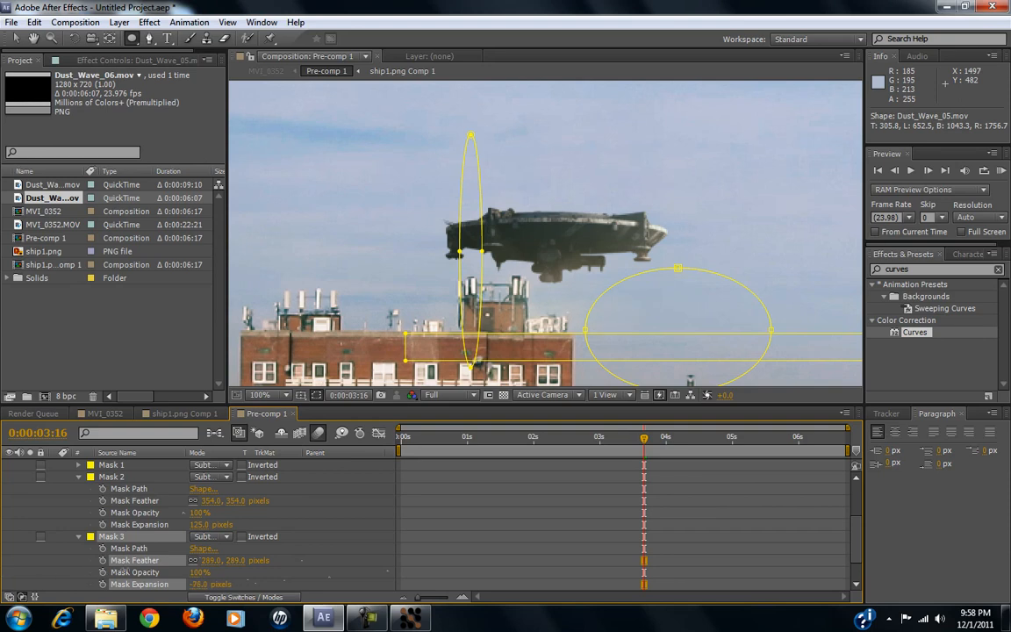
pyautogui.click(600, 508)
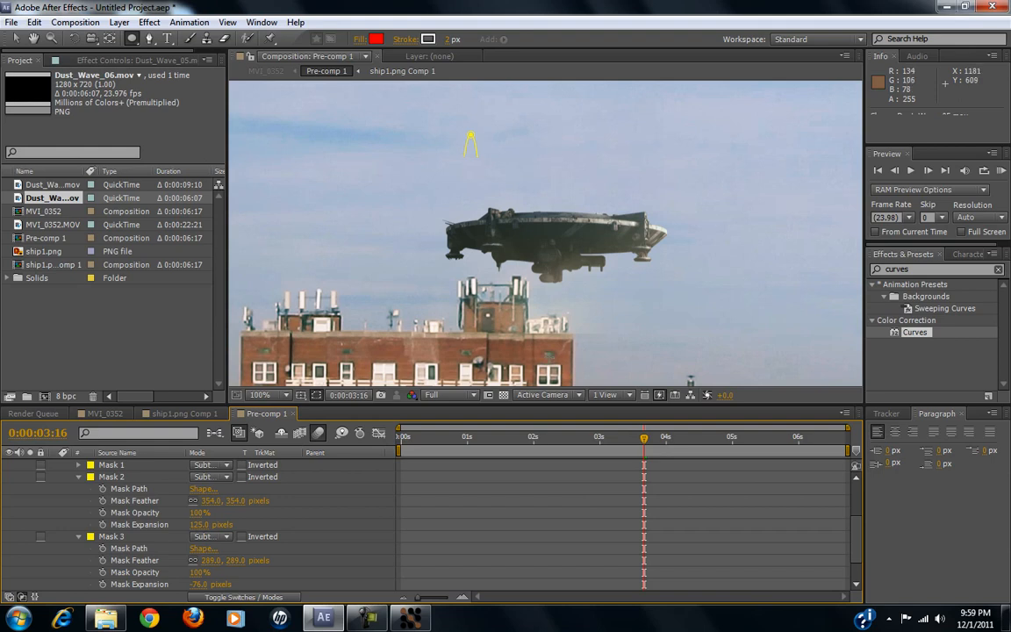
# Step: Parent Dust_Wave_05.mov to Null 1 and collapse the properties of both dust wave layers
pyautogui.scroll(2, 242, 525)
pyautogui.moveTo(313, 516); pyautogui.dragTo(136, 469)
pyautogui.click(55, 478)
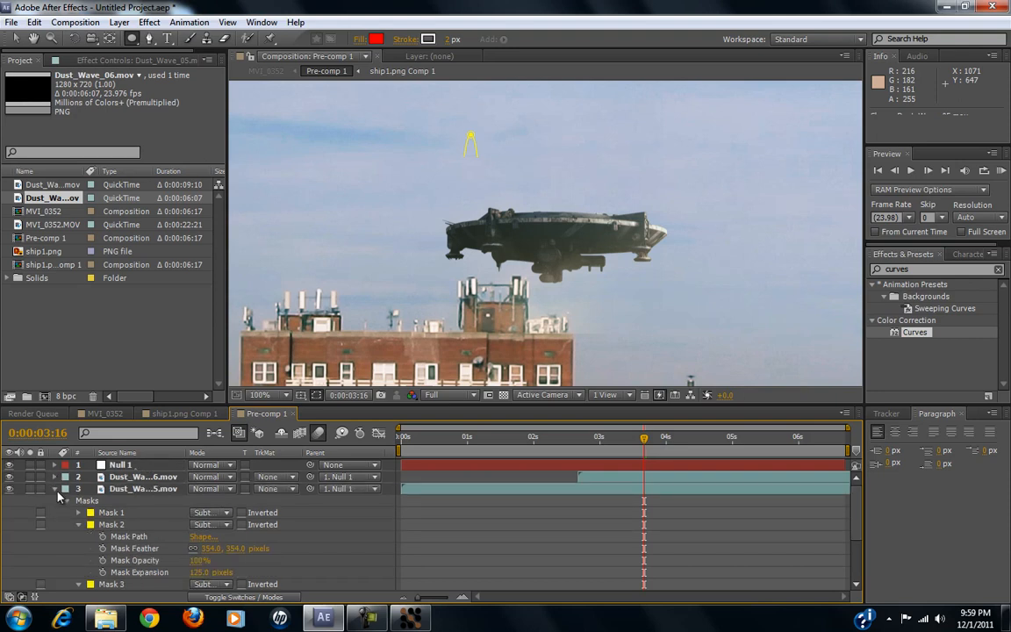
pyautogui.click(54, 489)
# Step: Show the frame at 0:00:02:15 of the MVI_0352 composition at Full preview resolution
pyautogui.click(96, 413)
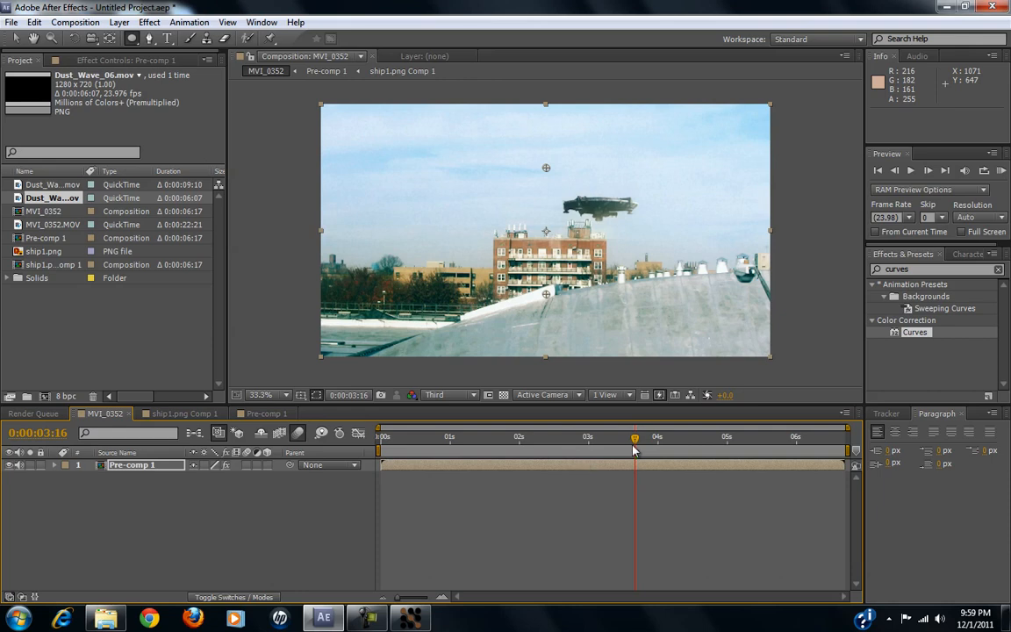
pyautogui.moveTo(637, 440); pyautogui.dragTo(564, 447)
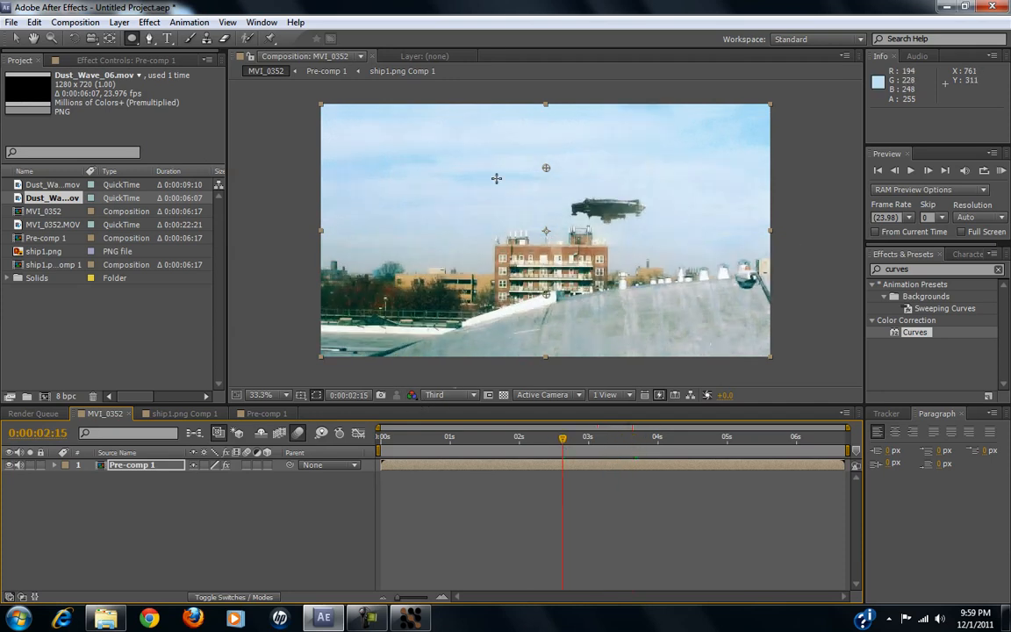
pyautogui.scroll(1, 592, 289)
pyautogui.click(452, 394)
pyautogui.click(458, 422)
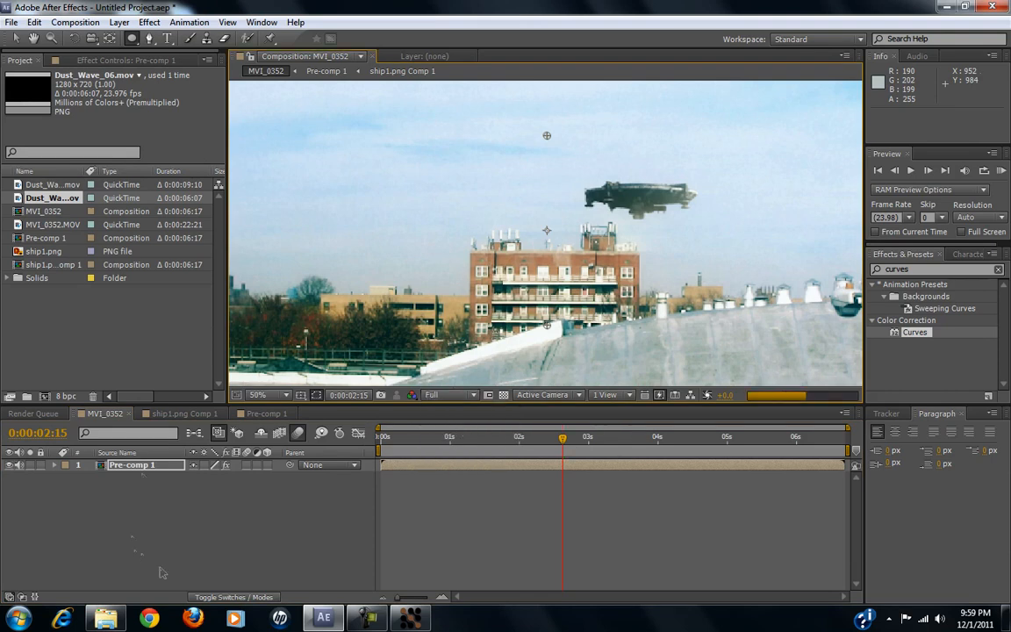
pyautogui.scroll(-3, 483, 288)
pyautogui.scroll(1, 493, 283)
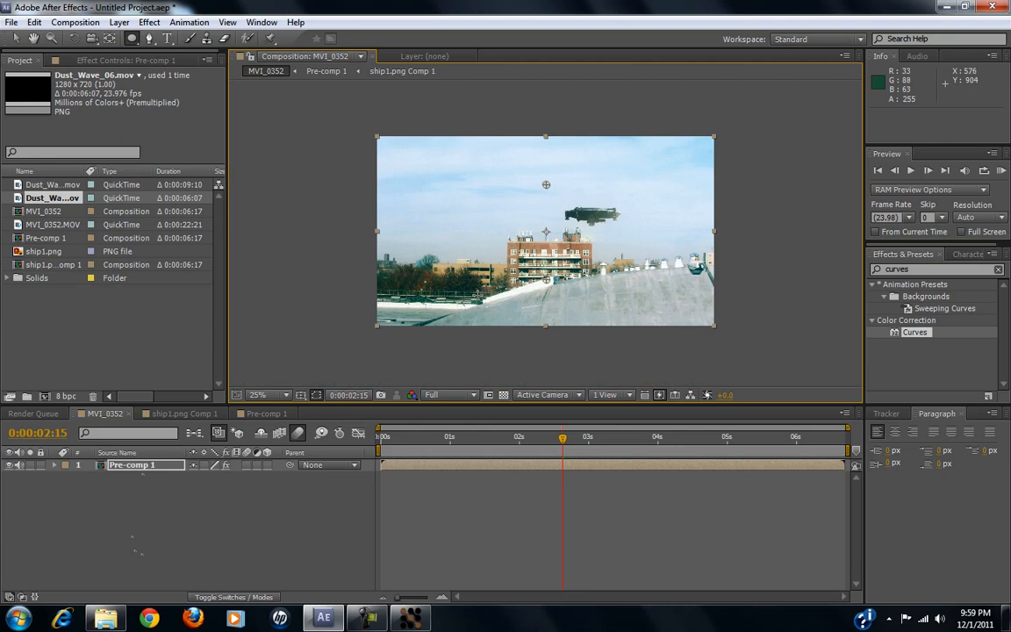
pyautogui.scroll(1, 422, 298)
pyautogui.scroll(-1, 414, 305)
# Step: Create a new 1920 x 1080 solid in black (000000) in the MVI_0352 composition
pyautogui.click(149, 22)
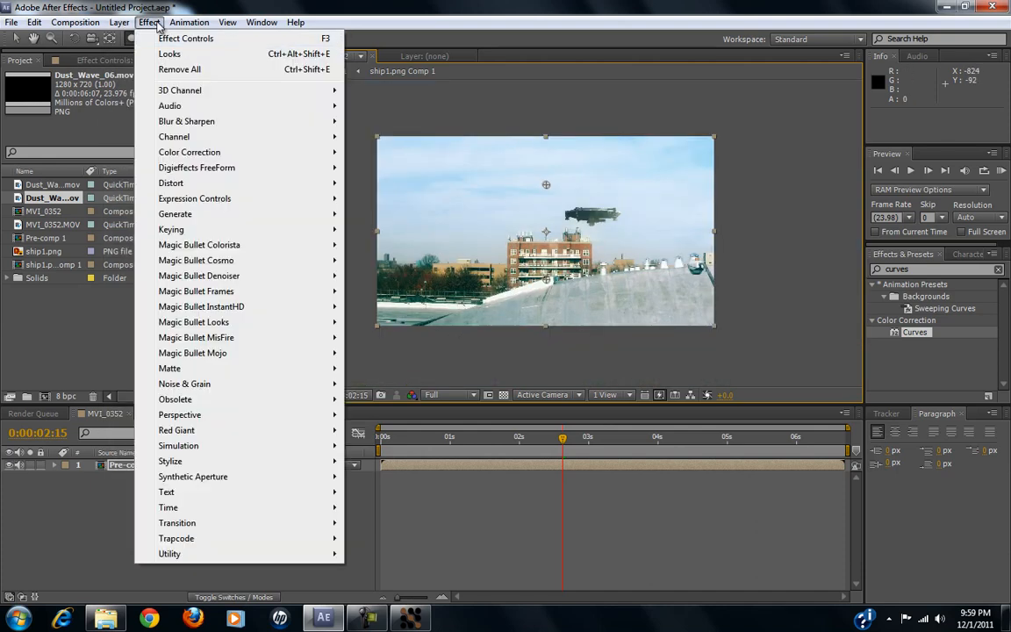
pyautogui.moveTo(118, 22)
pyautogui.moveTo(325, 41)
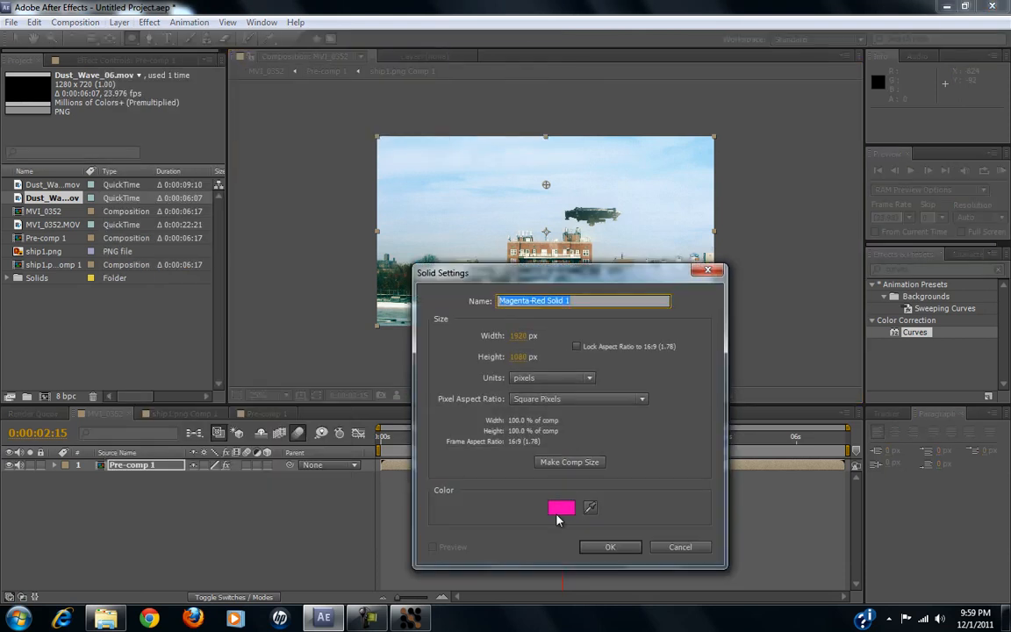
pyautogui.click(558, 512)
pyautogui.click(683, 325)
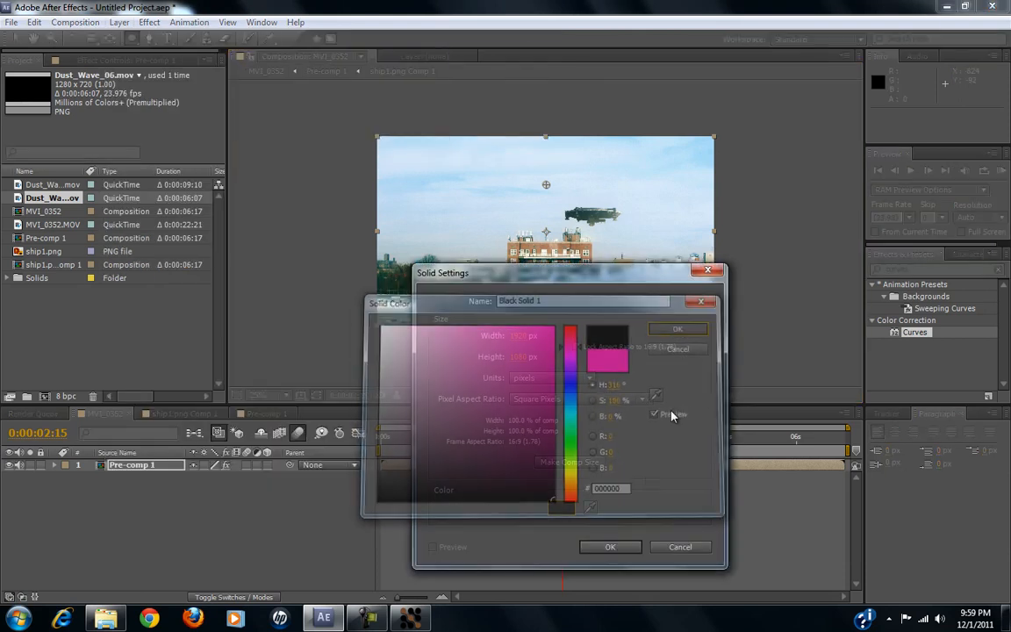
pyautogui.click(609, 547)
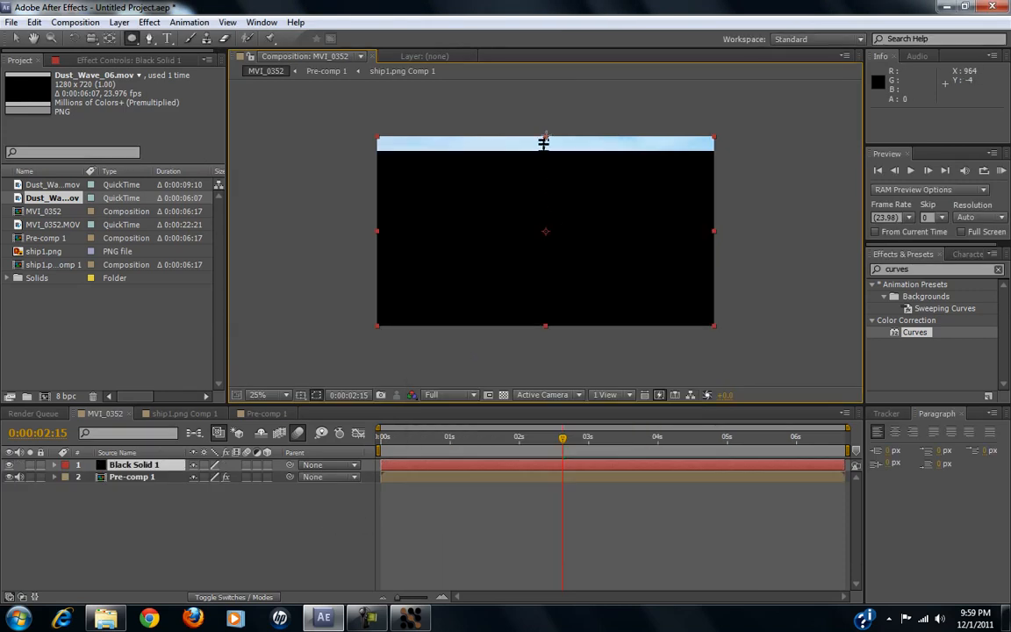
# Step: Scale the black solid vertically to 84%, leaving narrow strips of footage above and below it
pyautogui.click(17, 39)
pyautogui.moveTo(544, 142)
pyautogui.mouseDown()
pyautogui.moveTo(548, 161)
pyautogui.moveTo(546, 152)
pyautogui.mouseUp()
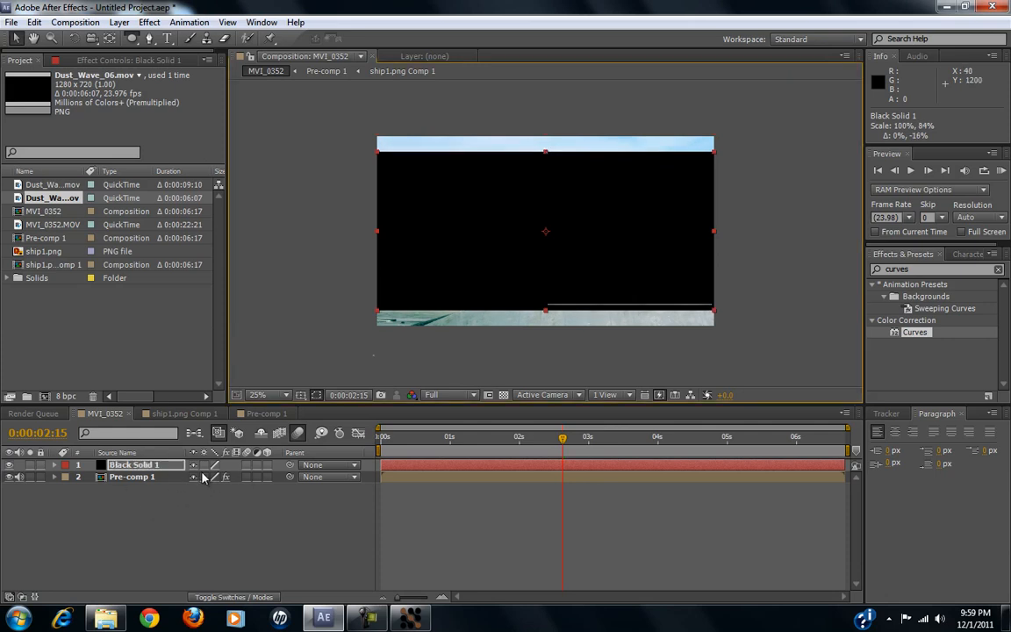
pyautogui.click(314, 467)
pyautogui.click(293, 524)
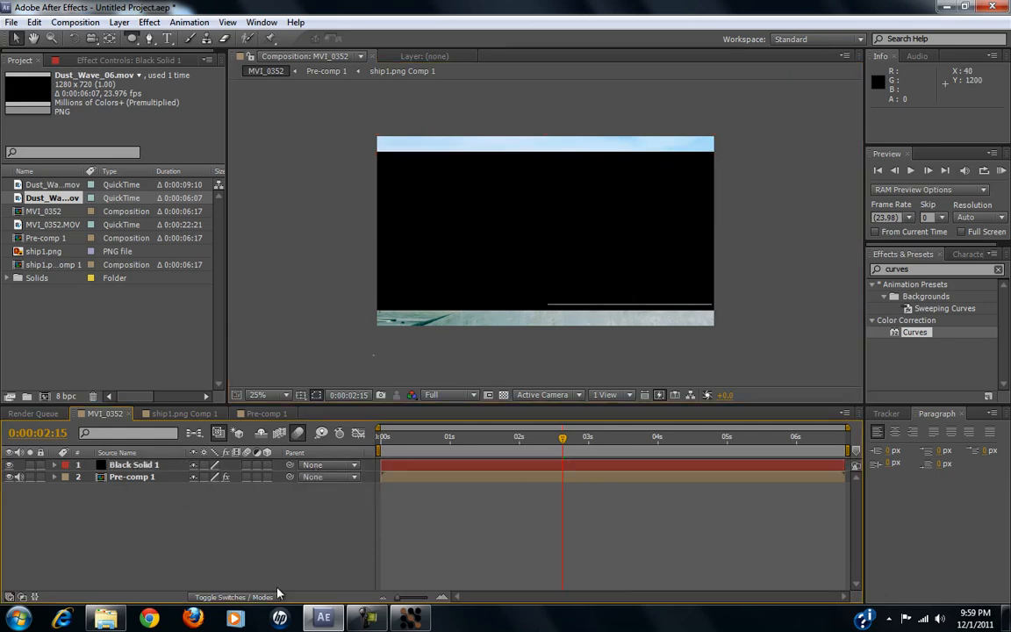
# Step: Show the layer blending modes and try a Silhouette mode followed by a Stencil mode on Black Solid 1
pyautogui.click(262, 598)
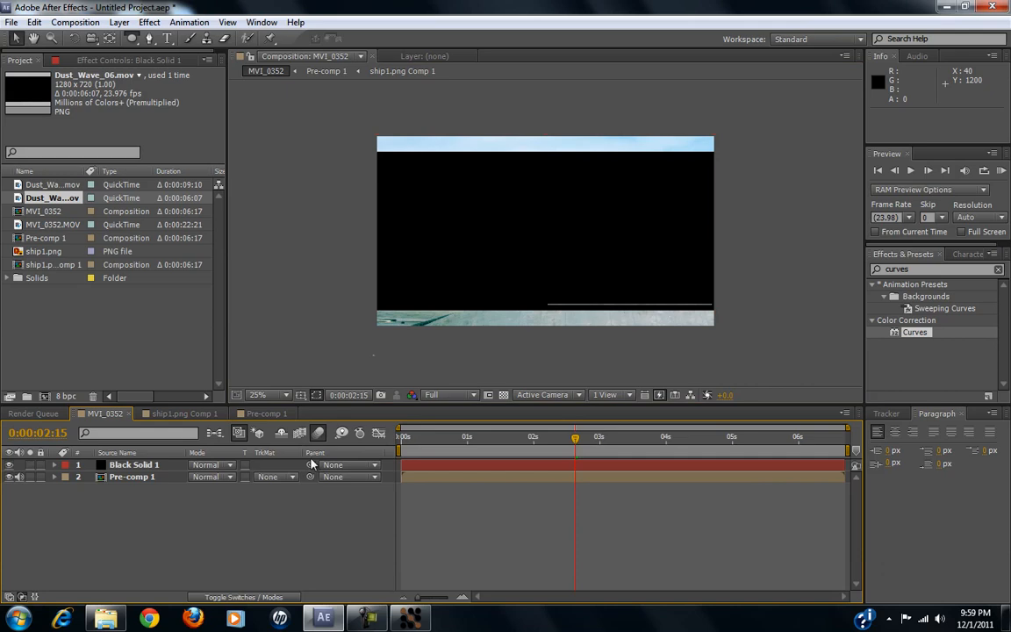
pyautogui.click(219, 466)
pyautogui.click(277, 576)
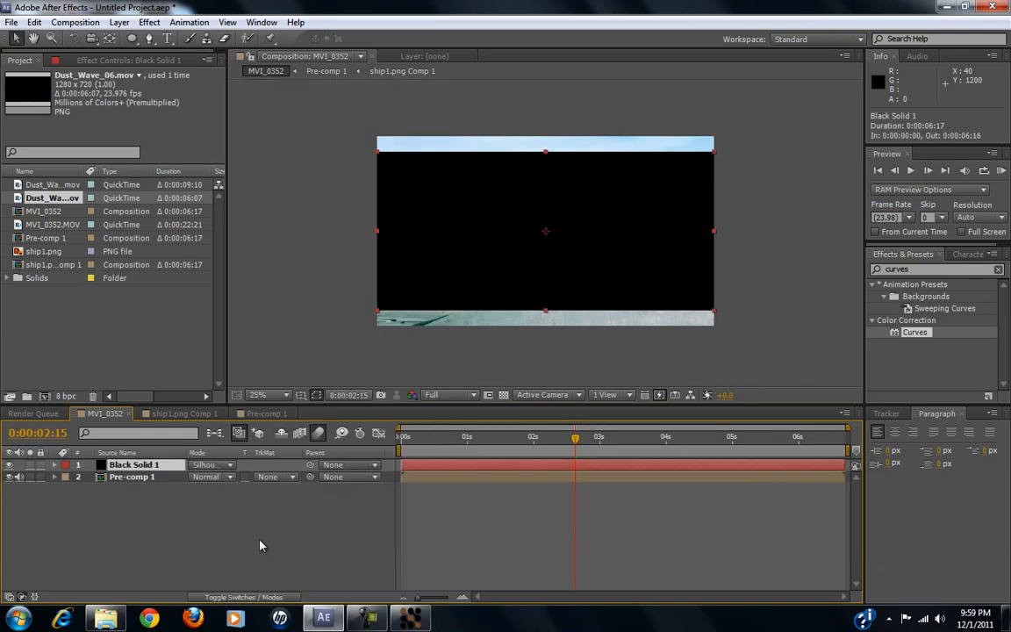
pyautogui.click(201, 468)
pyautogui.click(258, 555)
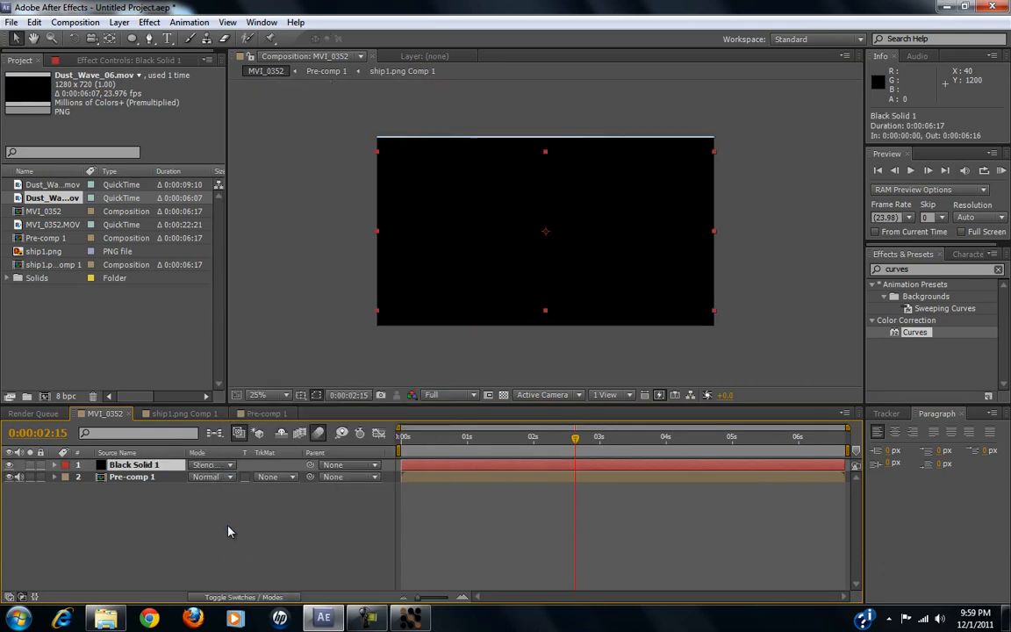
# Step: Try moving Black Solid 1 below Pre-comp 1 with its blending mode set to Stencil Alpha and Silhouette Alpha
pyautogui.moveTo(149, 471); pyautogui.dragTo(147, 490)
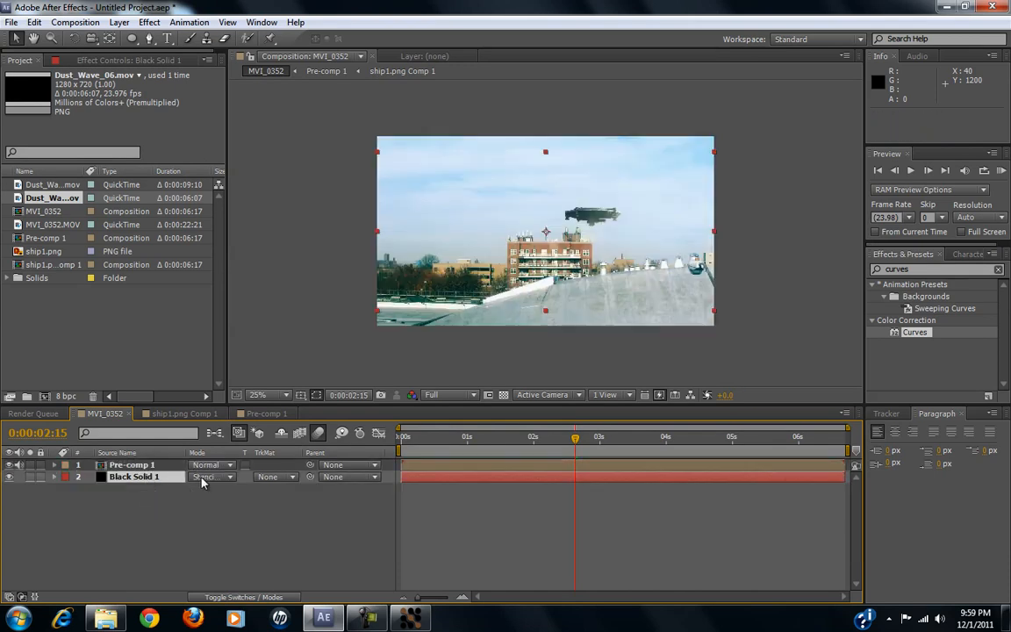
pyautogui.click(204, 477)
pyautogui.click(275, 549)
pyautogui.click(203, 477)
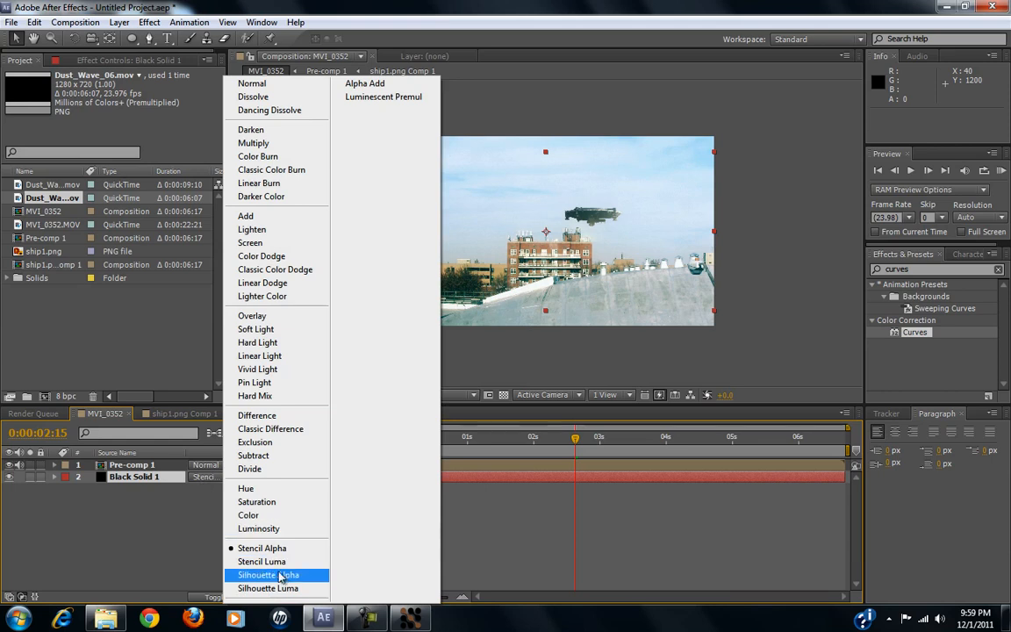
pyautogui.click(281, 577)
pyautogui.click(209, 477)
pyautogui.click(295, 74)
# Step: Try the Stencil Alpha and Stencil Luma modes on Pre-comp 1, with Black Solid 1 set to Normal
pyautogui.click(207, 466)
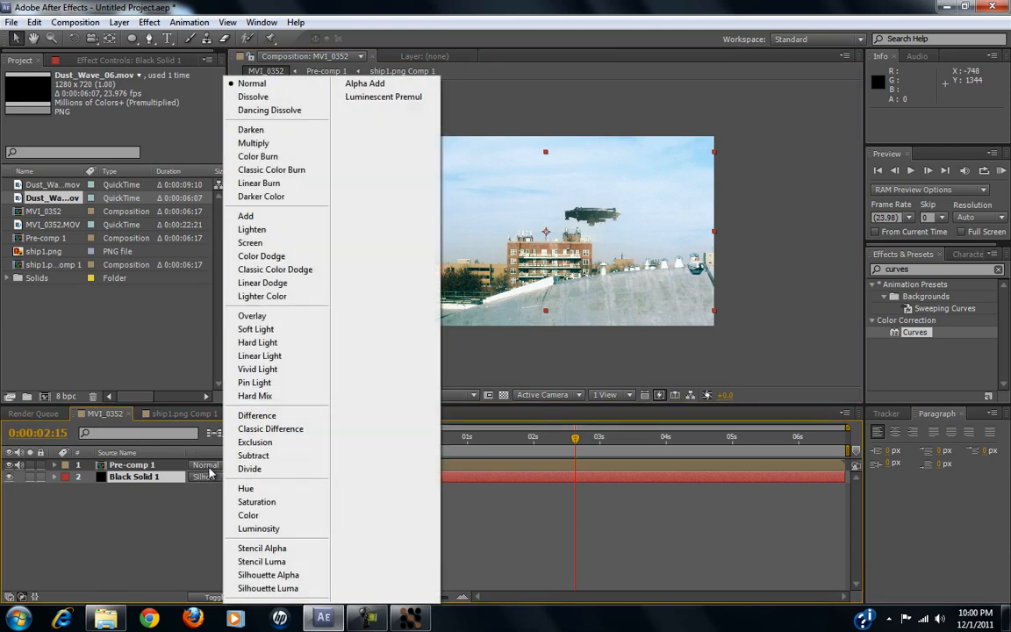
pyautogui.click(267, 549)
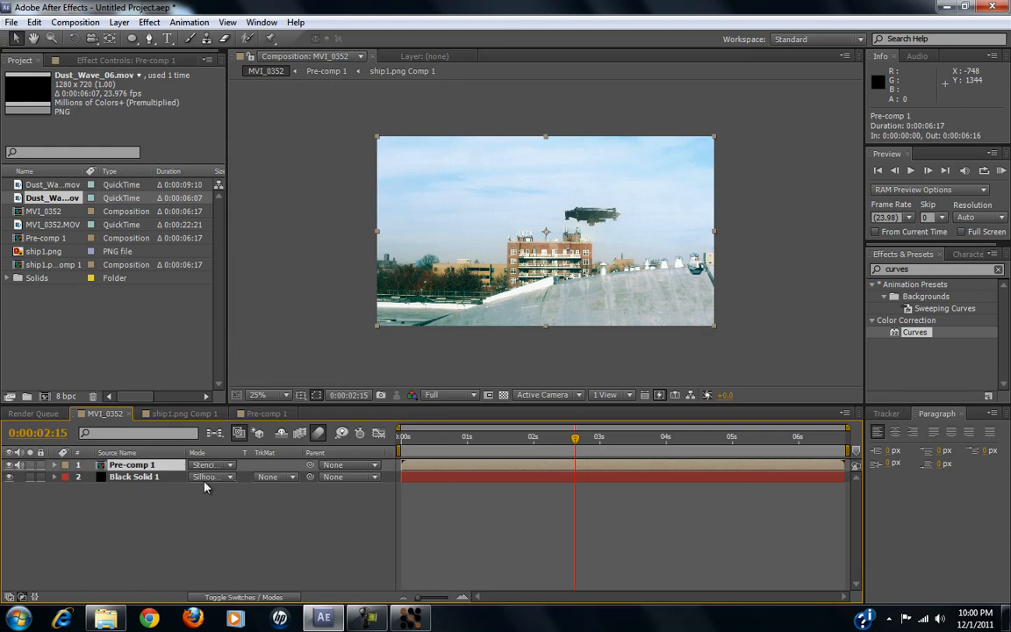
pyautogui.click(211, 478)
pyautogui.click(255, 80)
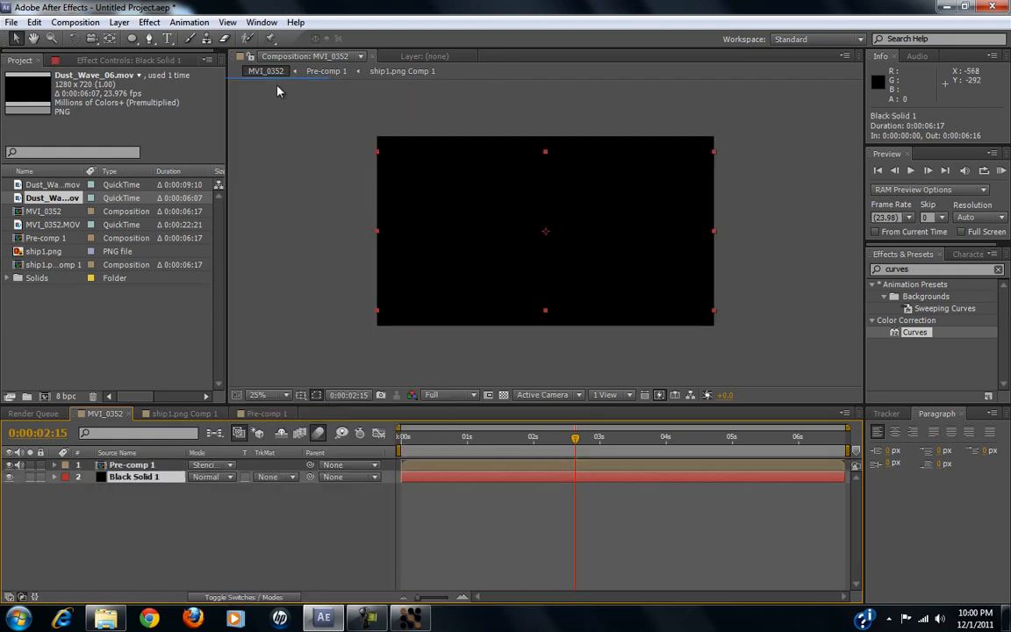
pyautogui.click(210, 467)
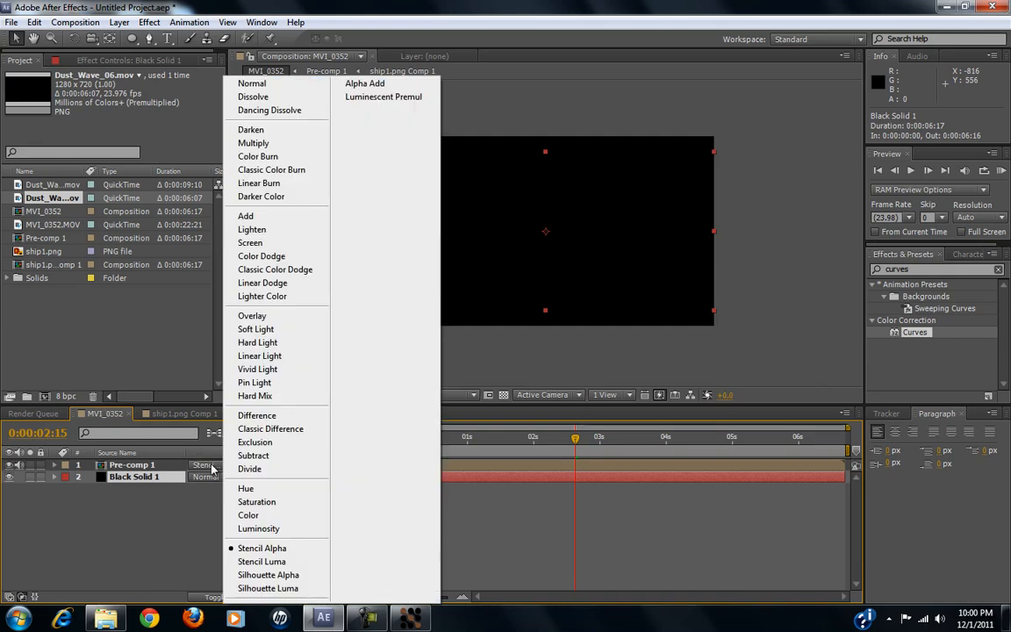
pyautogui.click(283, 562)
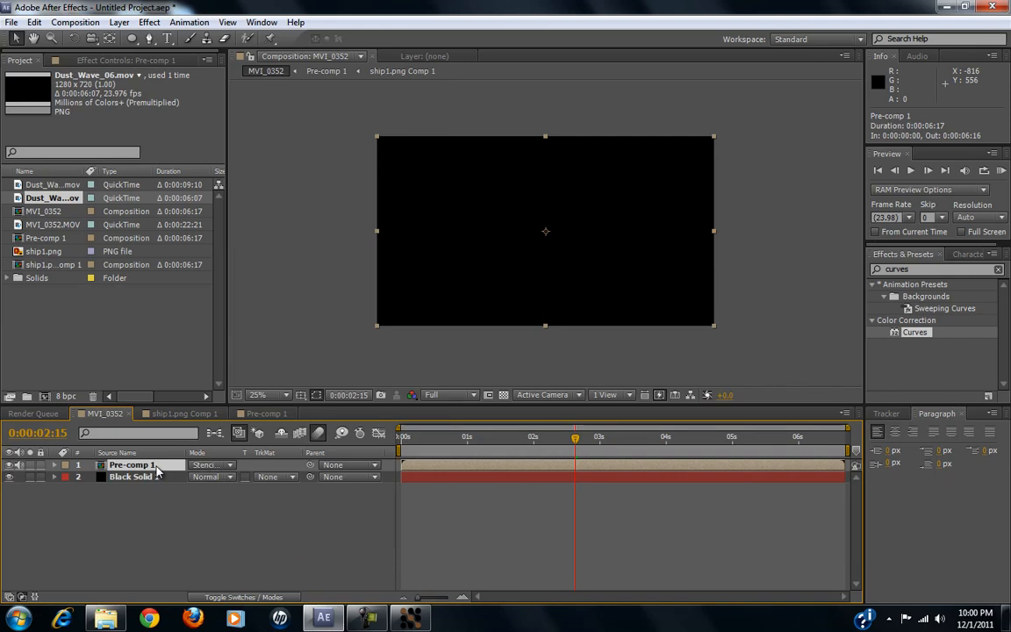
# Step: Return Pre-comp 1 to Normal mode and place Black Solid 1 above it with the Stencil Alpha mode
pyautogui.click(216, 469)
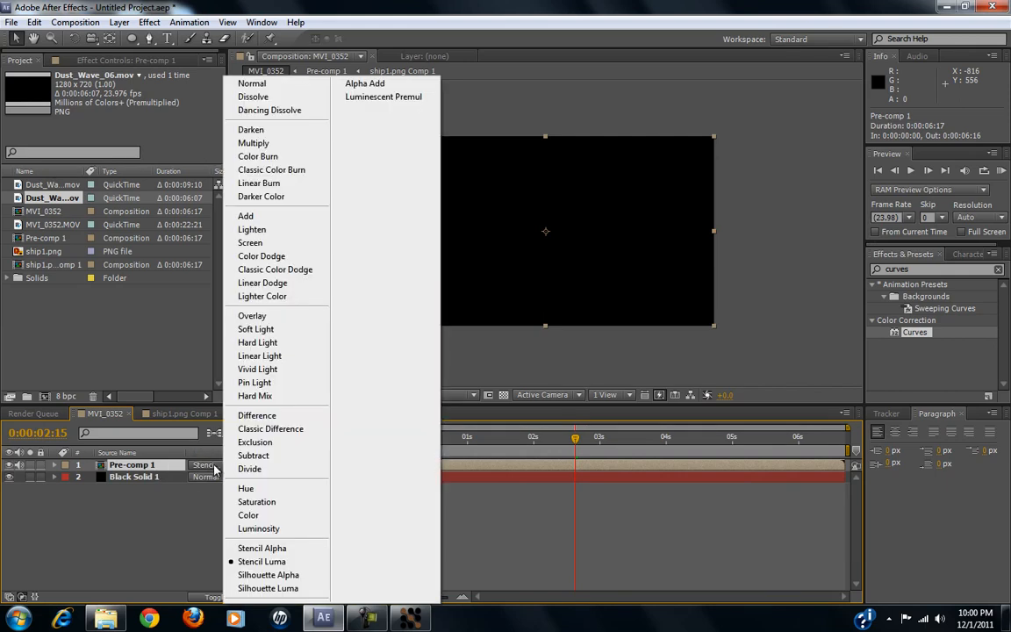
pyautogui.click(224, 84)
pyautogui.moveTo(145, 479); pyautogui.dragTo(145, 461)
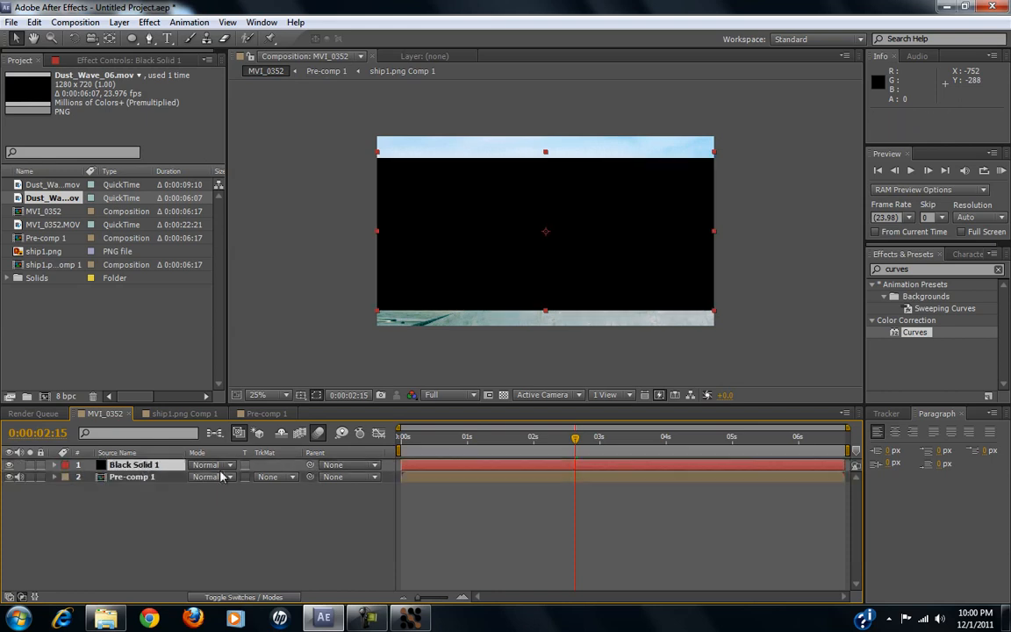
pyautogui.click(208, 464)
pyautogui.click(275, 548)
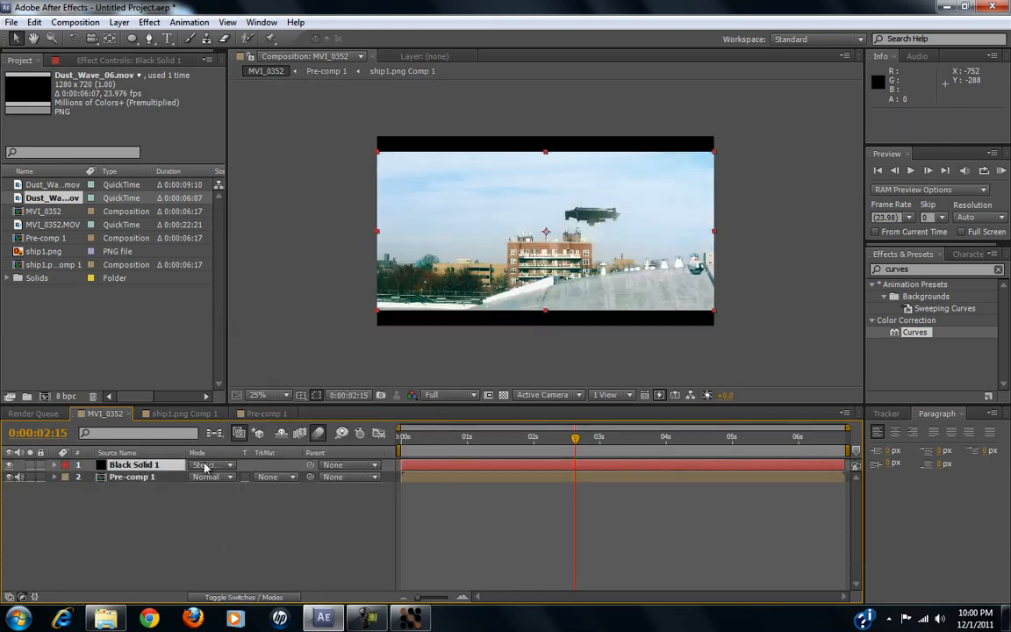
pyautogui.click(212, 521)
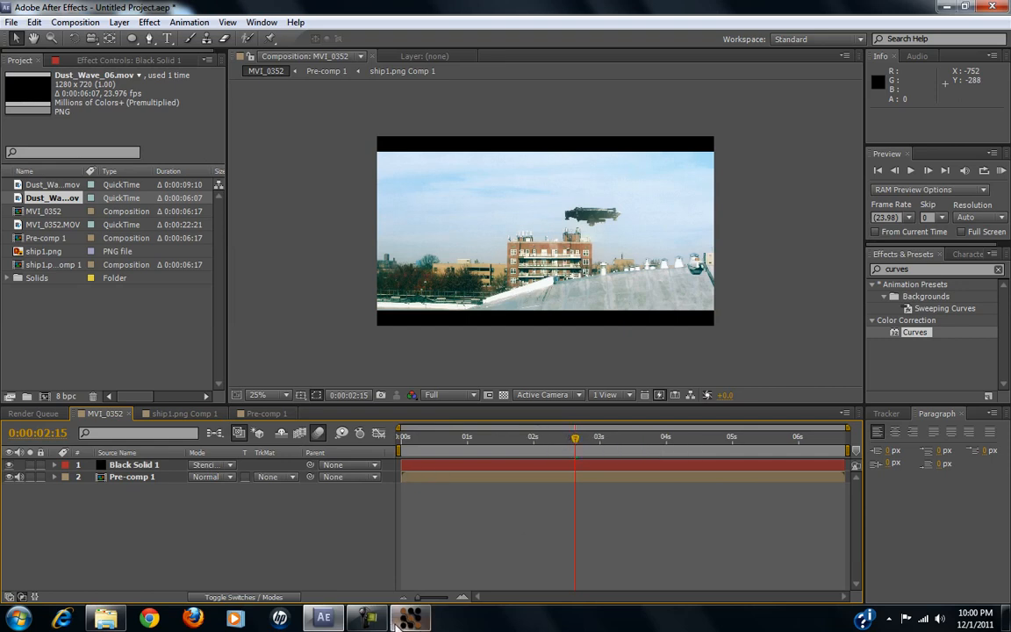
pyautogui.moveTo(379, 628)
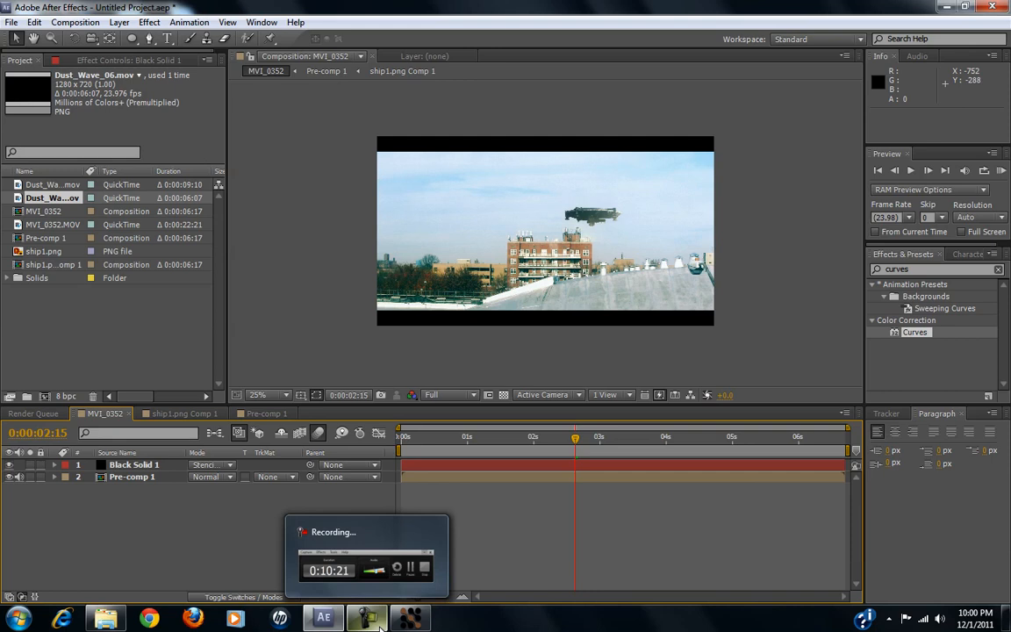
pyautogui.click(379, 627)
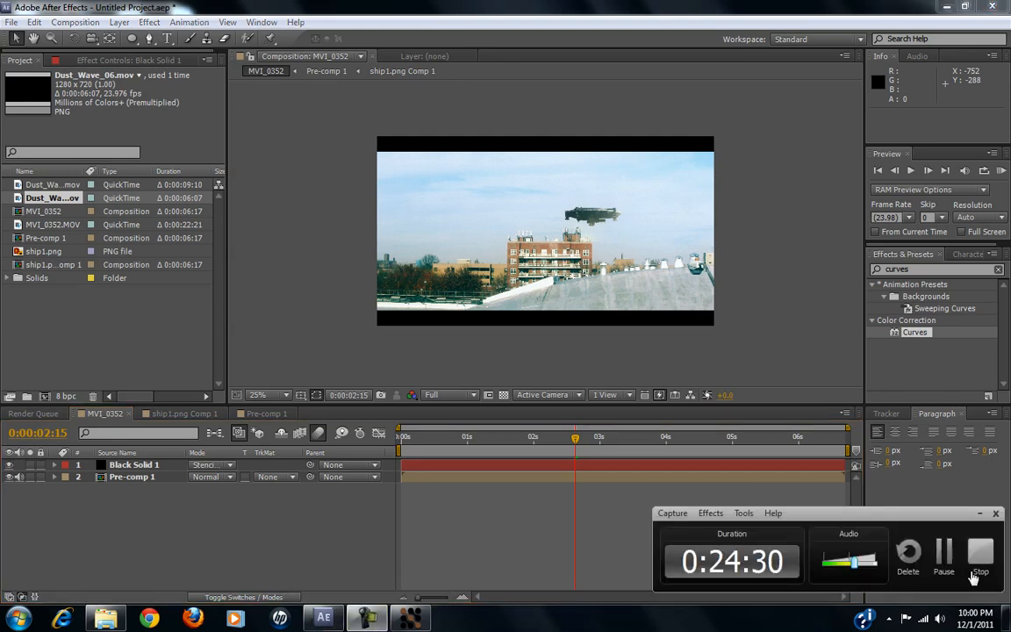